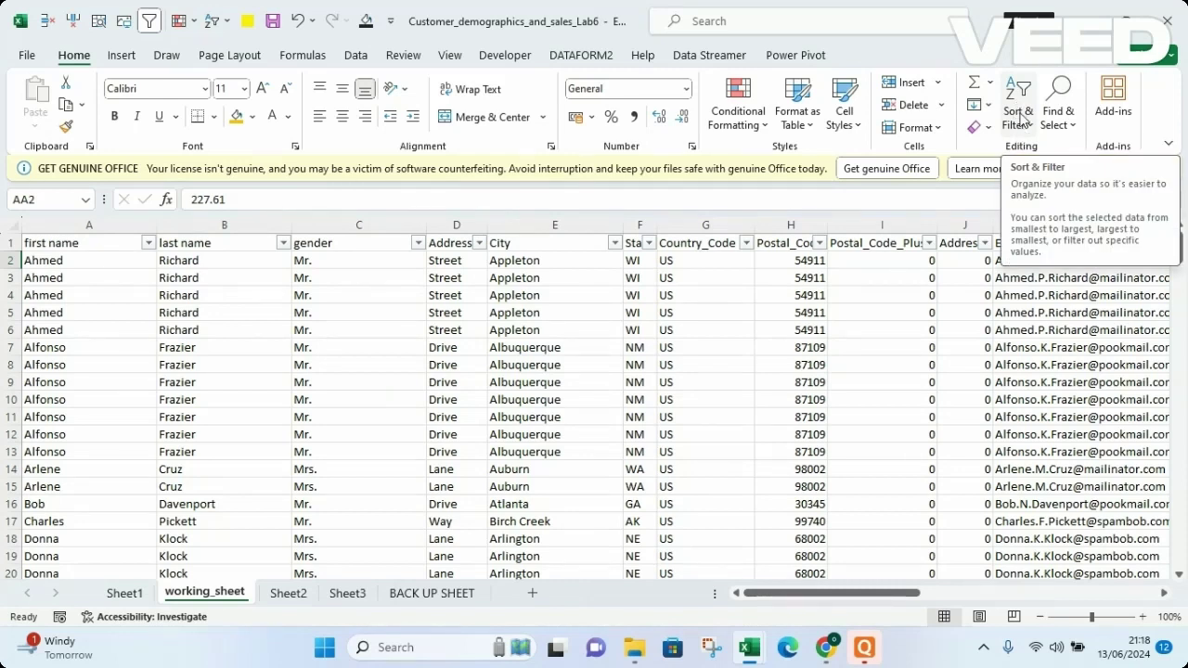
- Examine the sorting commands available for the customer data, including the sort choices for a text cell in the Address1 column
{"action": "left_click", "coordinate": [1021, 119]}
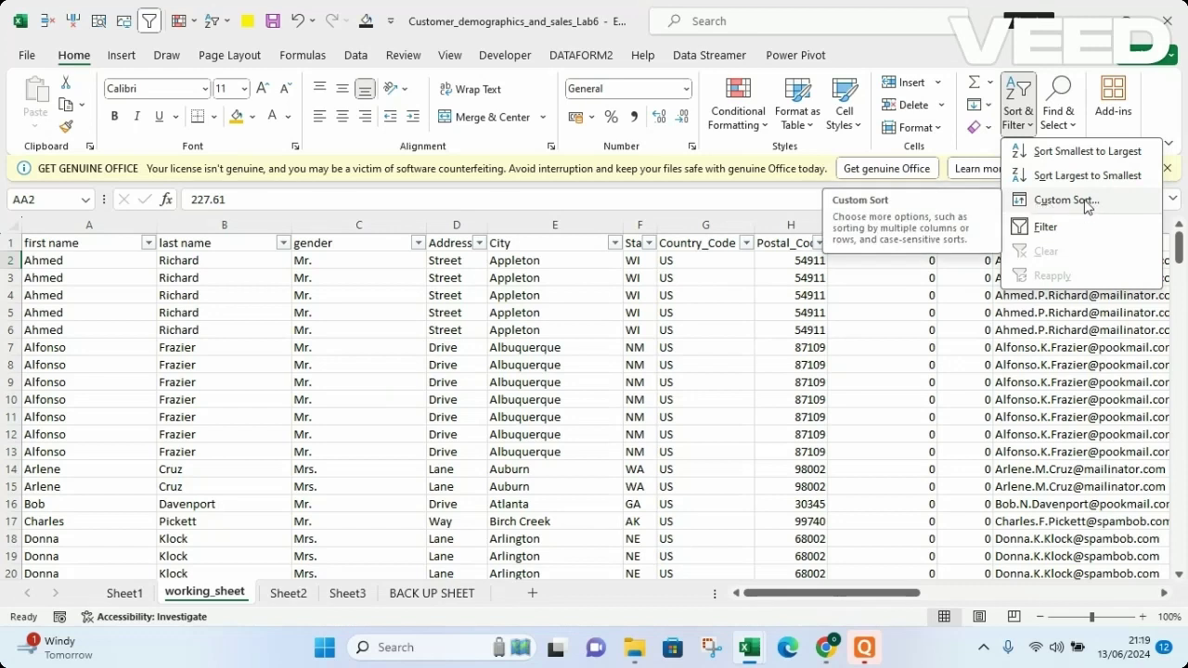
{"action": "left_click", "coordinate": [804, 346]}
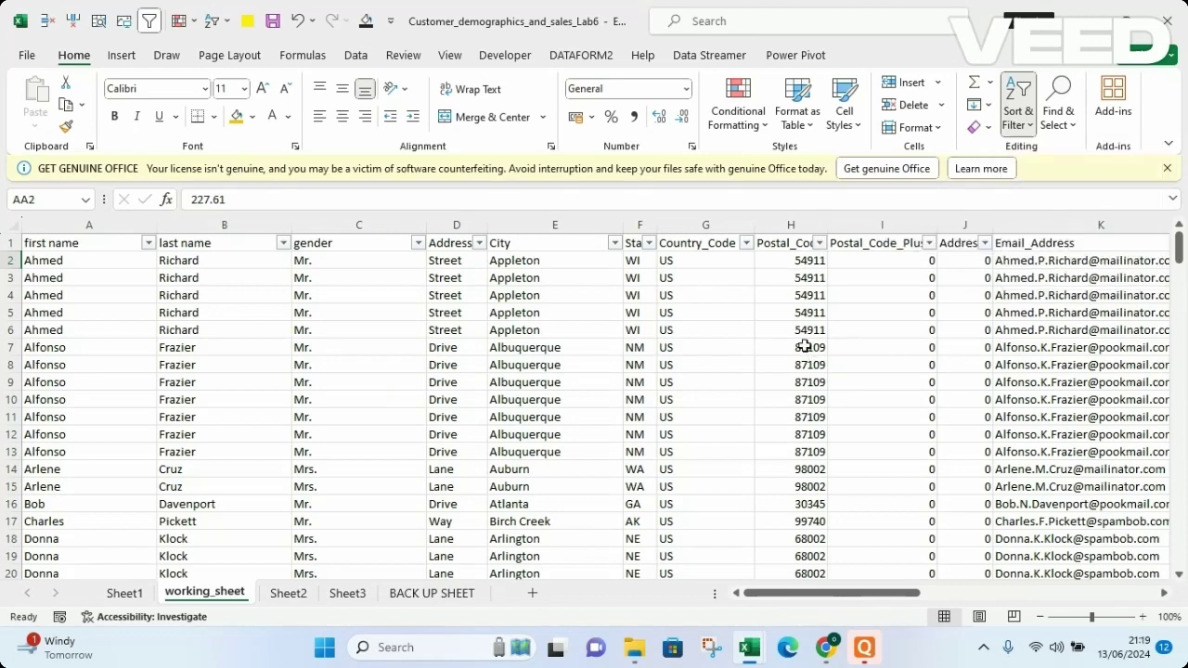
{"action": "left_click", "coordinate": [357, 57]}
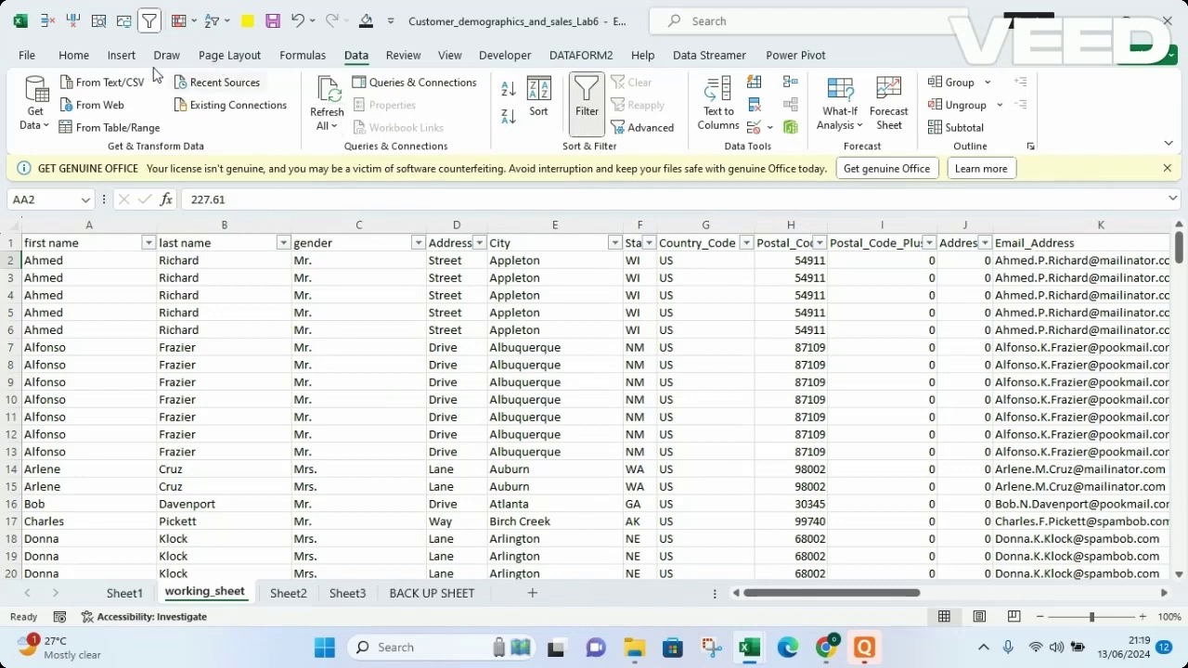
{"action": "left_click", "coordinate": [74, 58]}
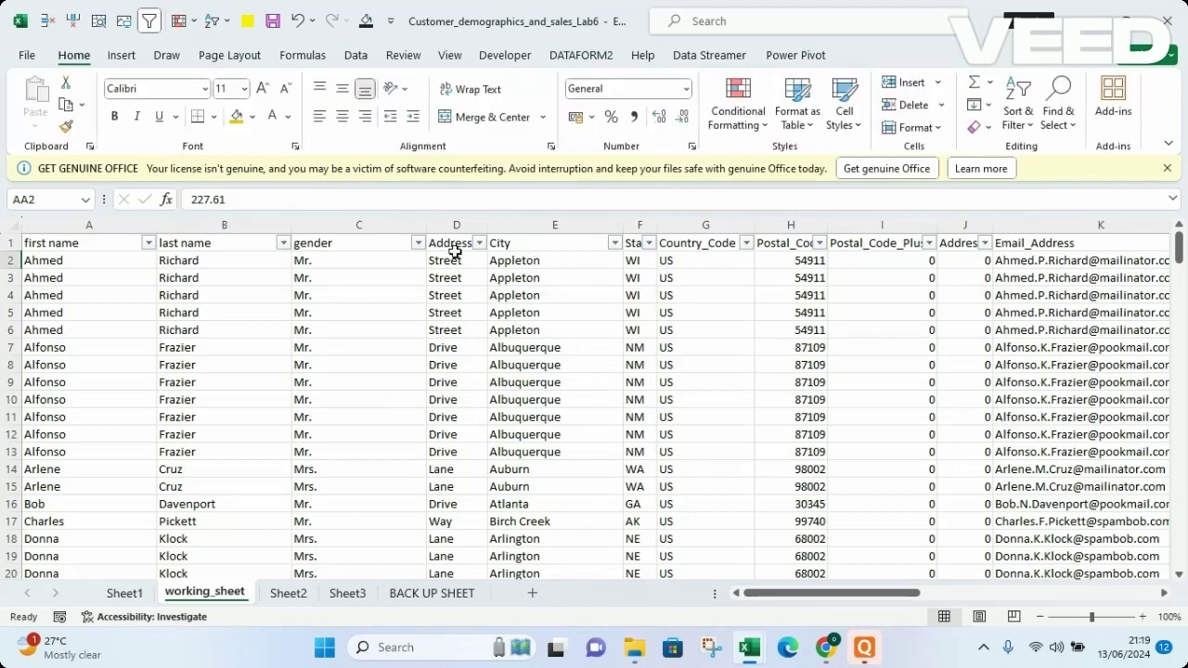
{"action": "left_click", "coordinate": [461, 227]}
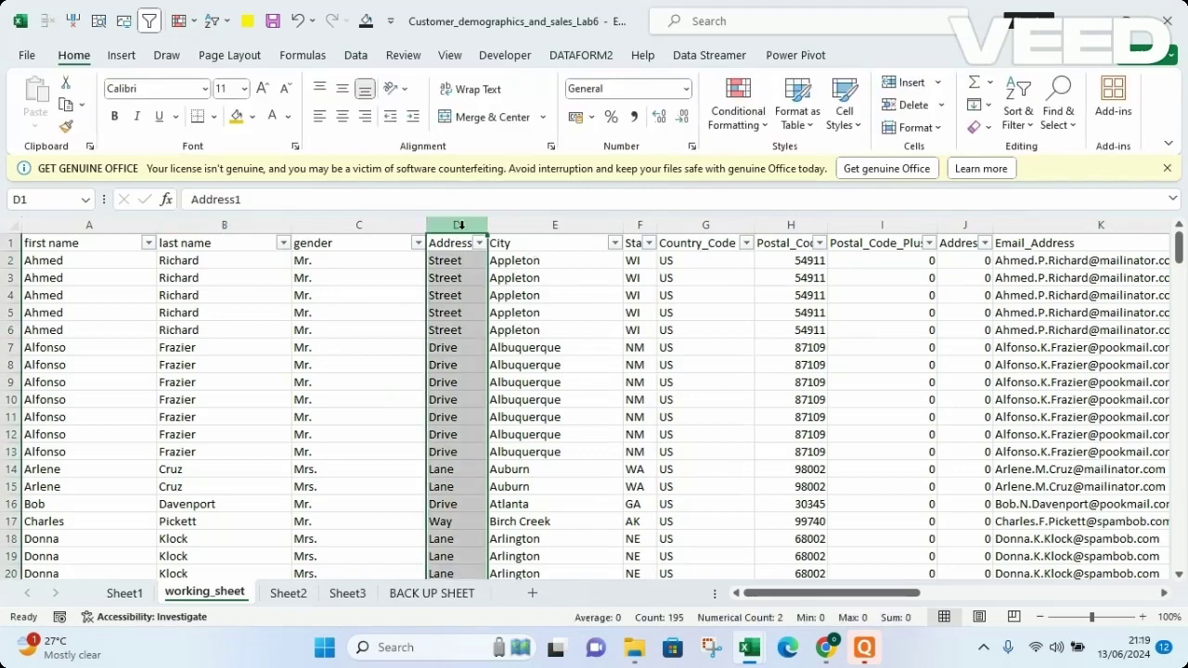
{"action": "left_click", "coordinate": [412, 323]}
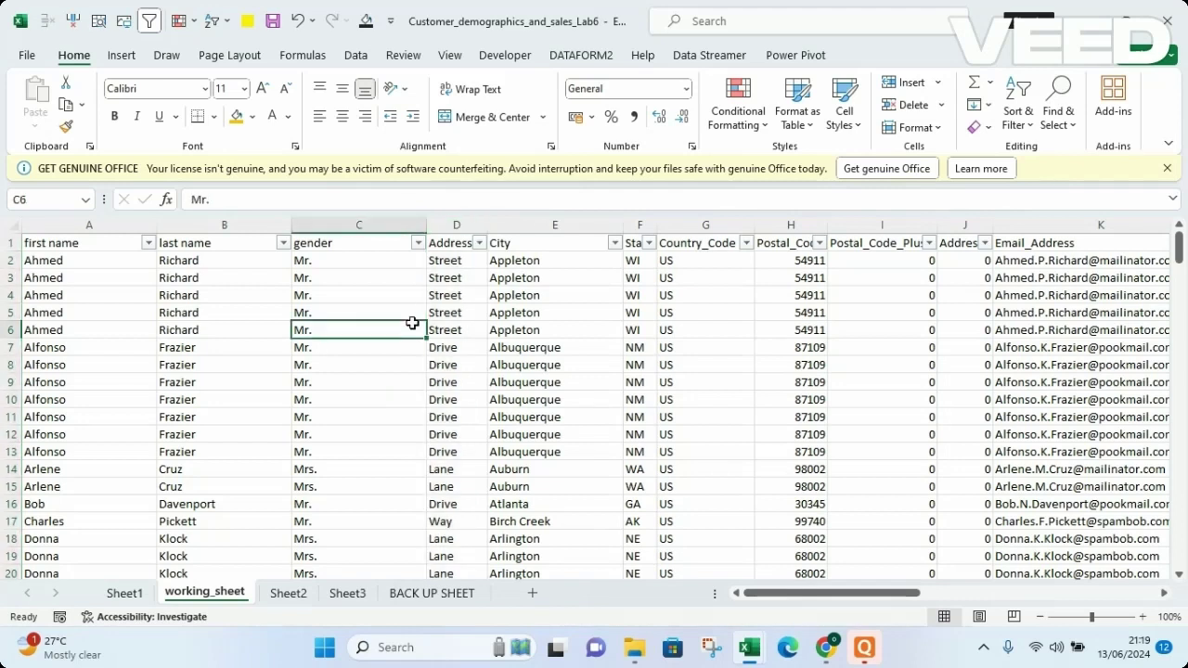
{"action": "left_click", "coordinate": [445, 278]}
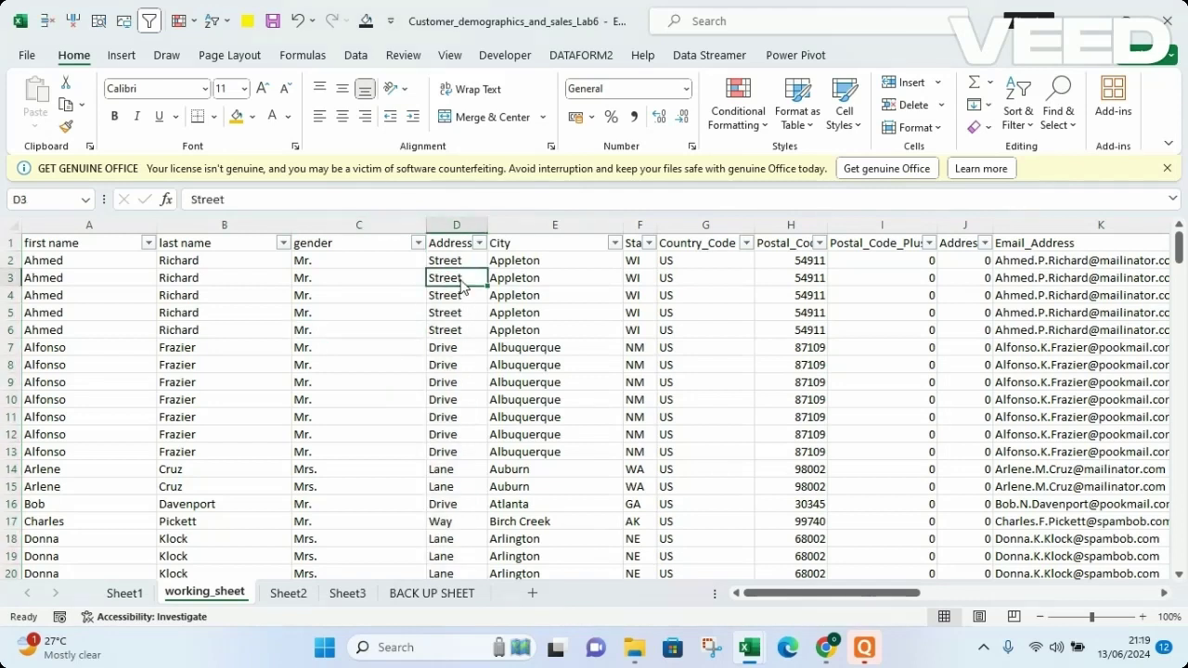
{"action": "right_click", "coordinate": [461, 286]}
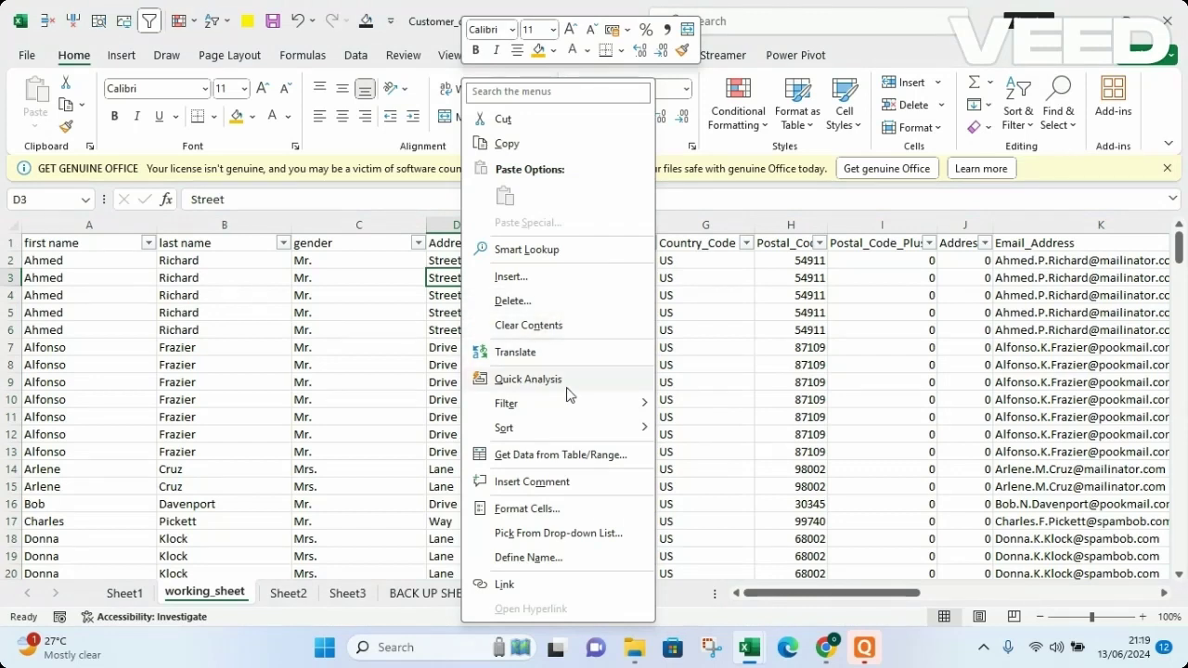
{"action": "mouse_move", "coordinate": [525, 430]}
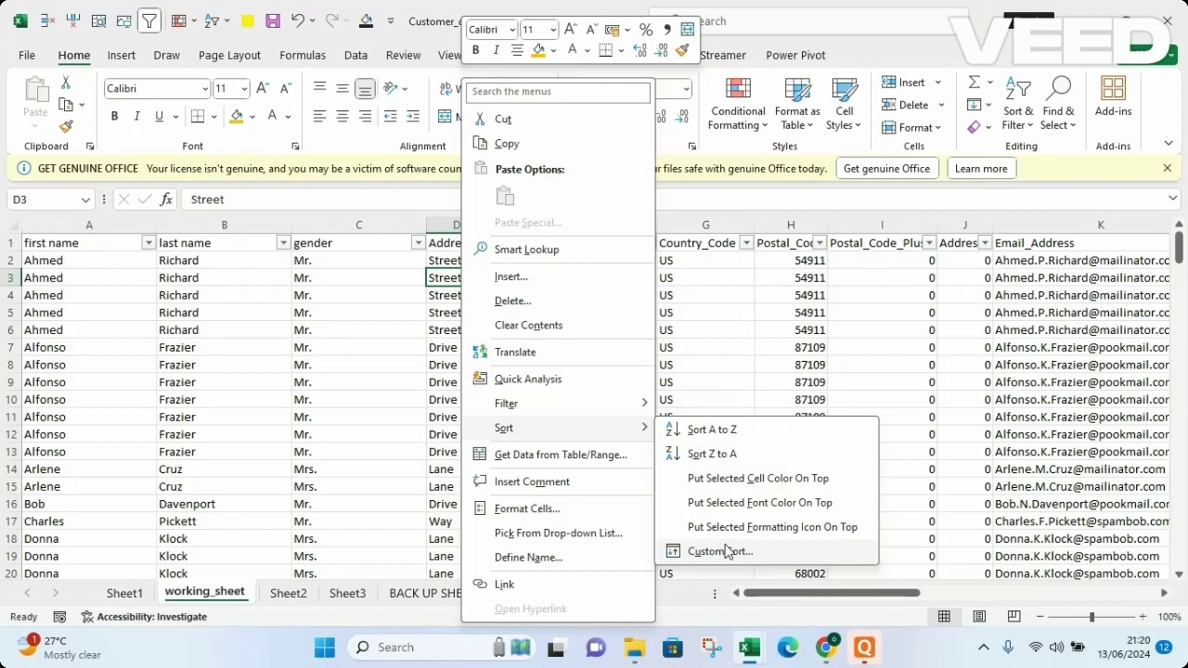
{"action": "left_click", "coordinate": [344, 435]}
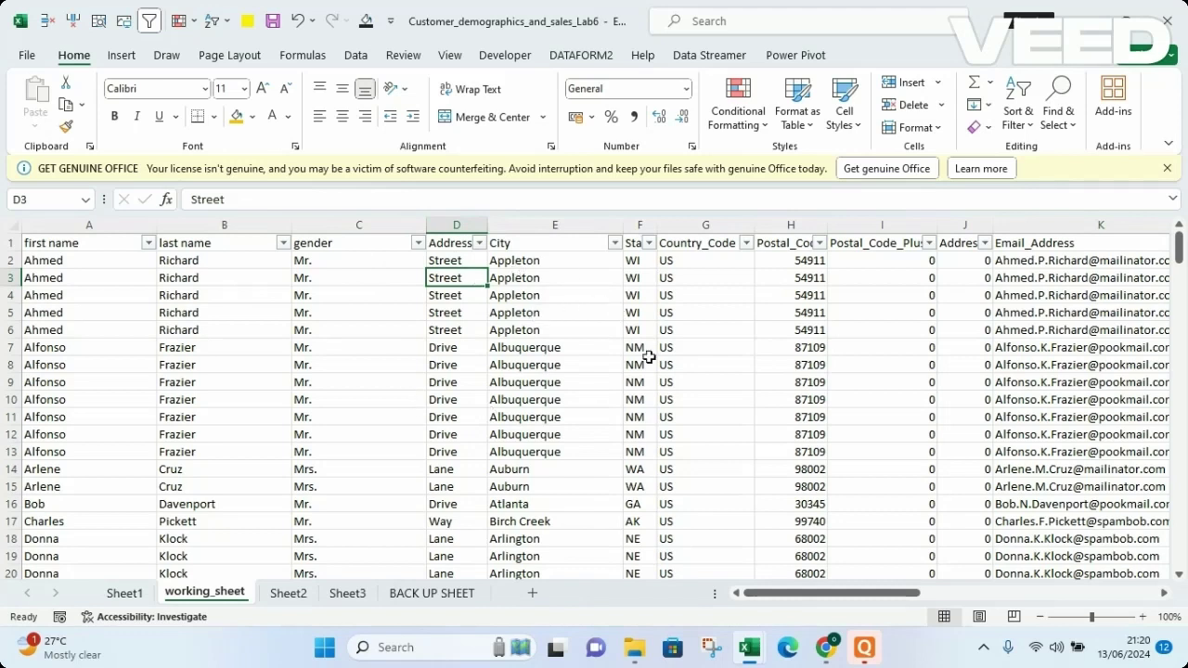
- Sort the working_sheet data by the Country_Code column from A to Z
{"action": "left_click", "coordinate": [690, 226]}
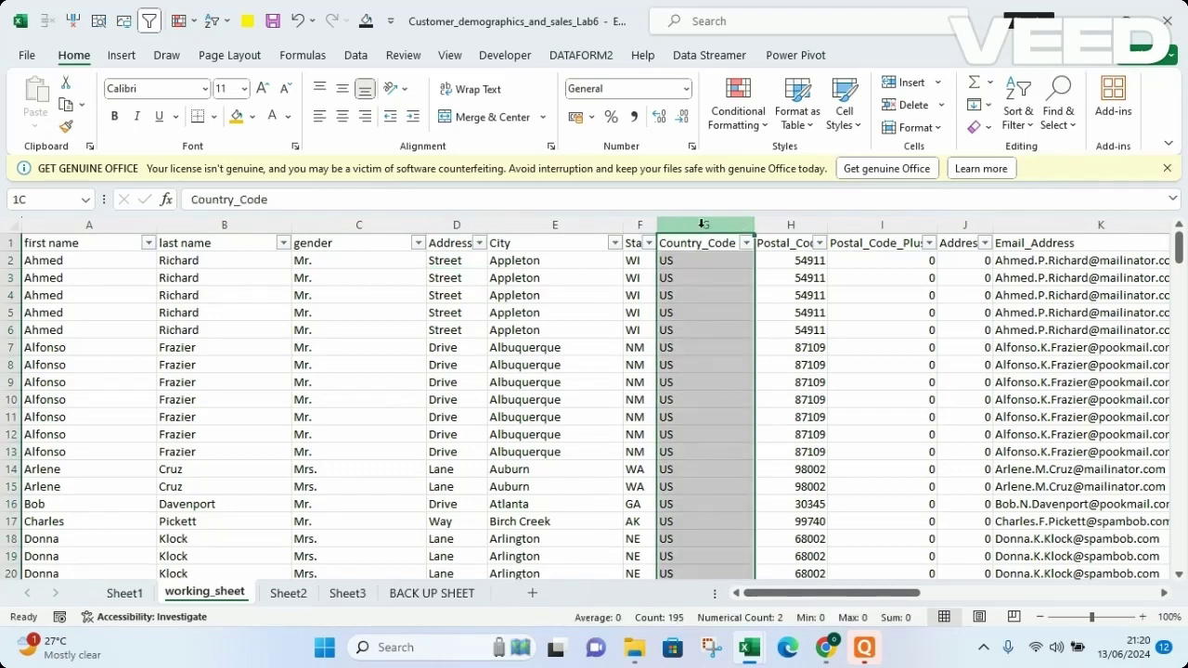
{"action": "left_click", "coordinate": [713, 362]}
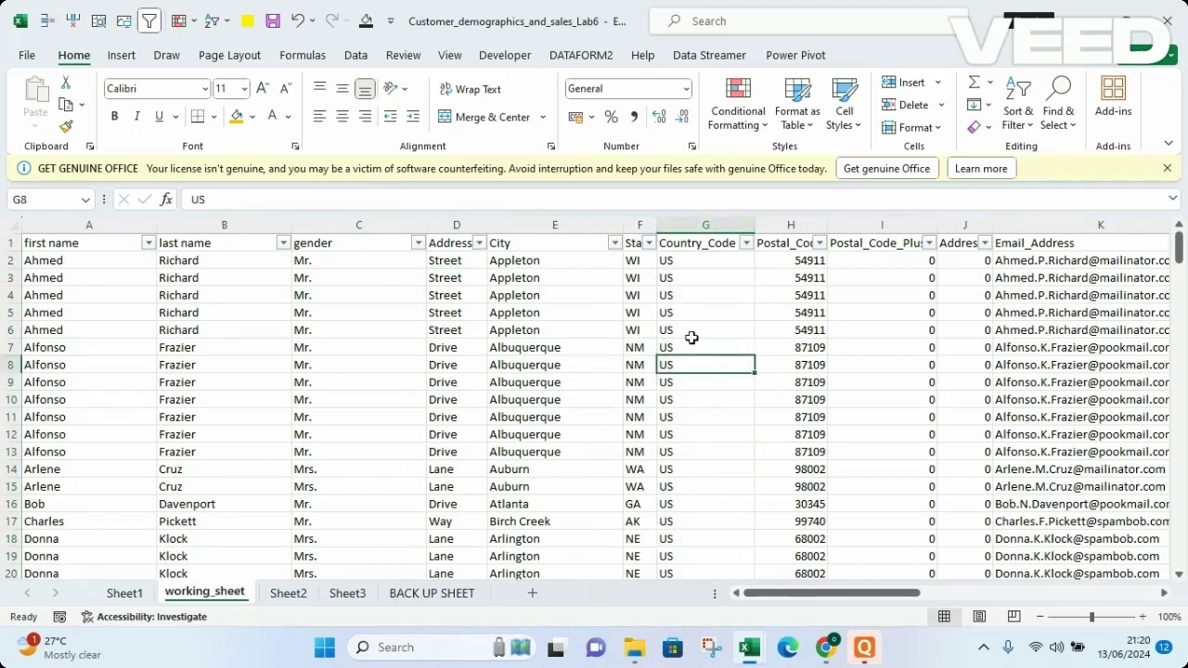
{"action": "right_click", "coordinate": [675, 281]}
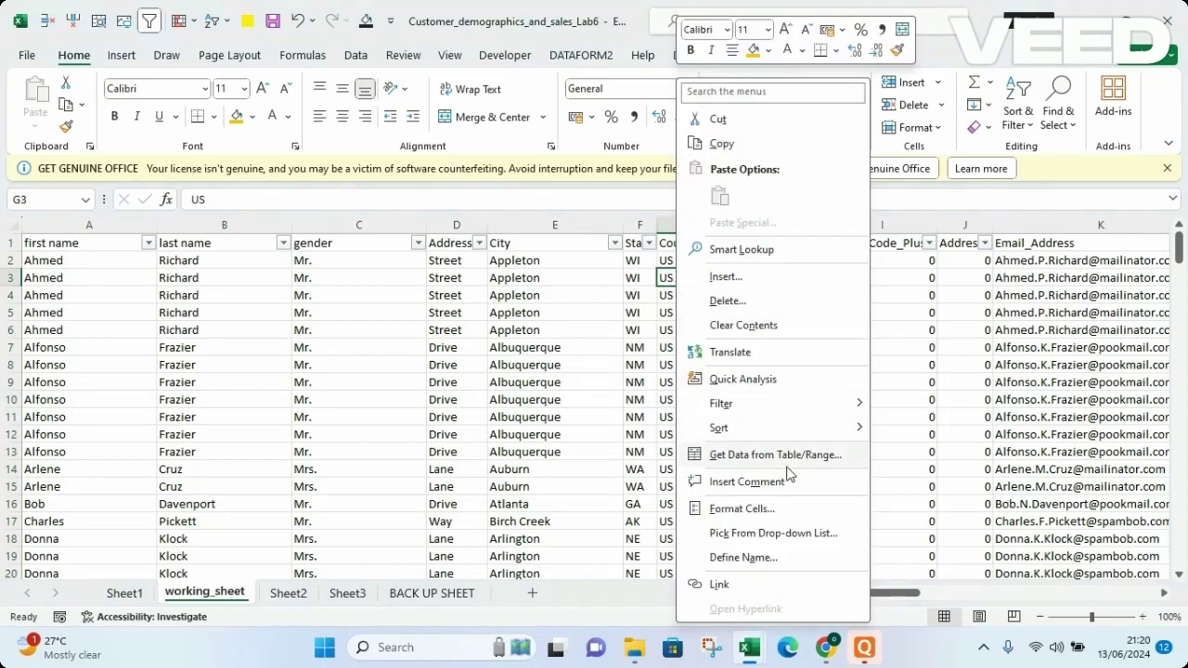
{"action": "mouse_move", "coordinate": [718, 428]}
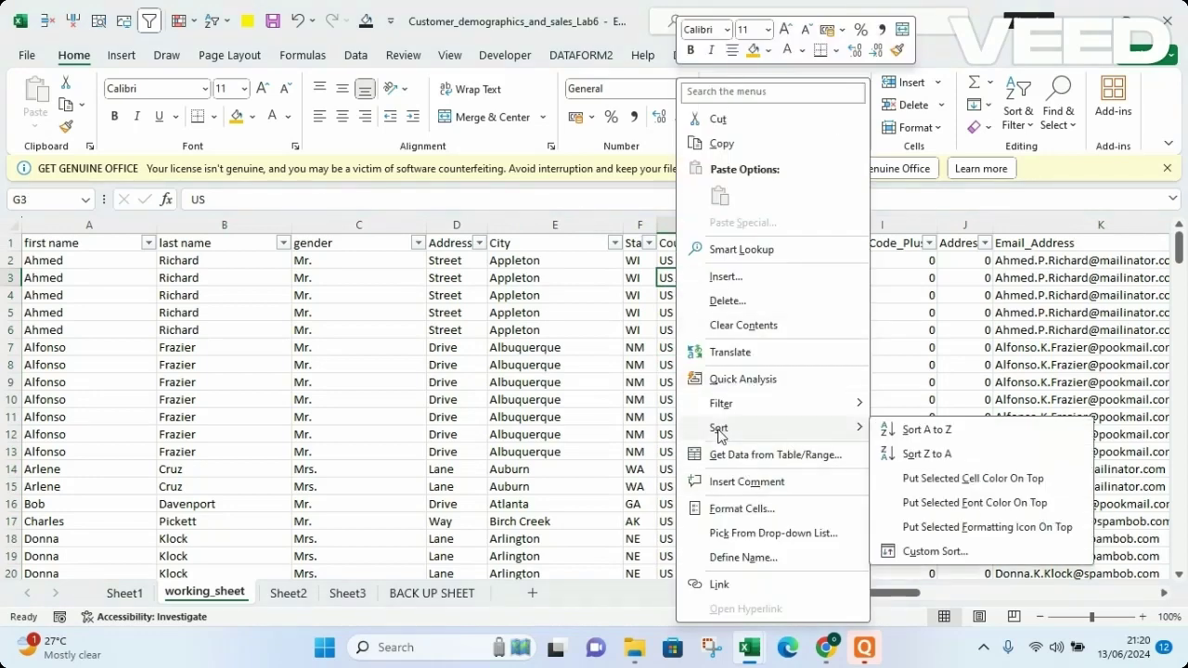
{"action": "left_click", "coordinate": [928, 430]}
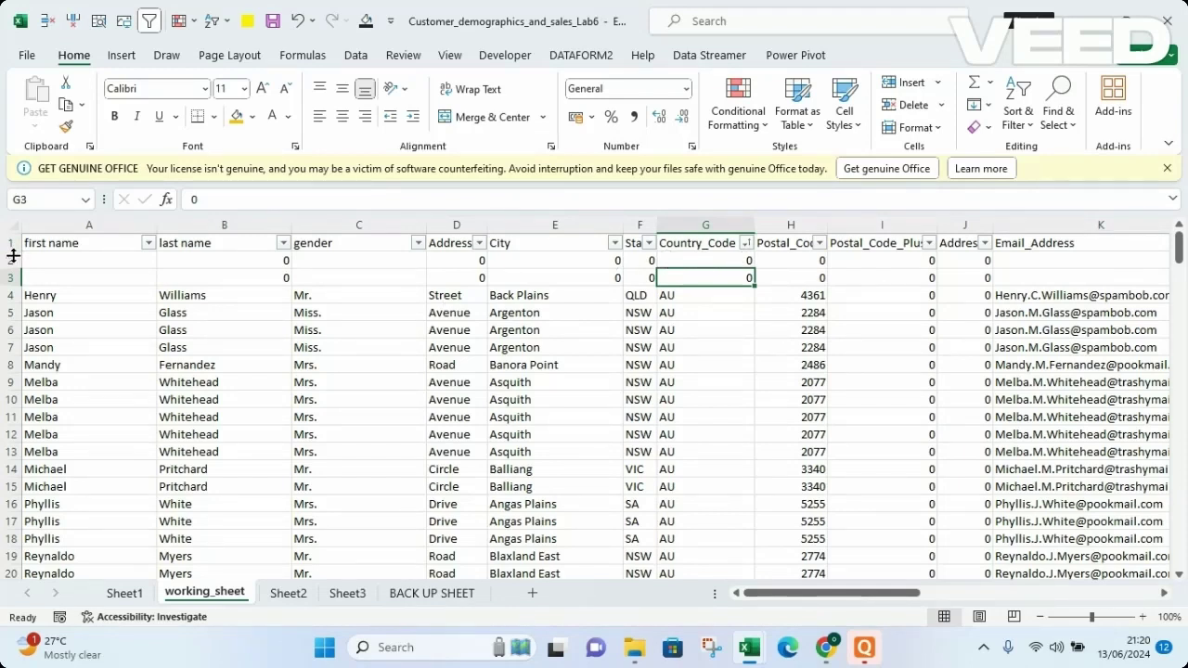
- Delete the two zero-filled rows, rows 2 and 3, directly beneath the header row
{"action": "left_click_drag", "start_coordinate": [13, 257], "coordinate": [8, 268]}
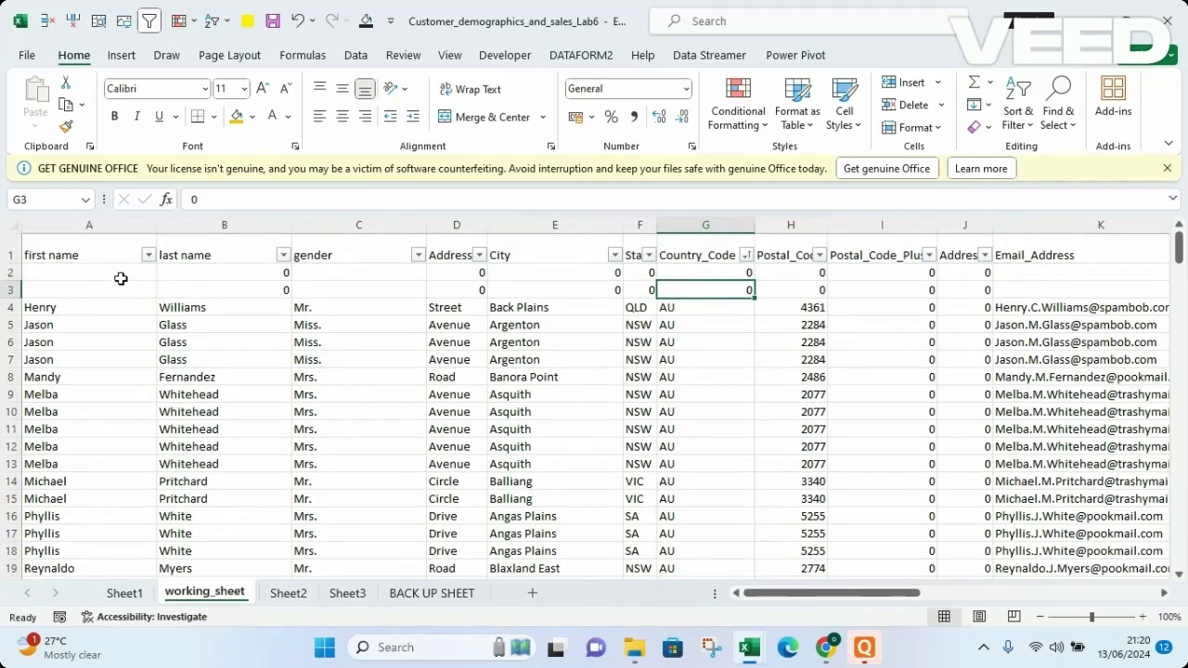
{"action": "left_click", "coordinate": [9, 274]}
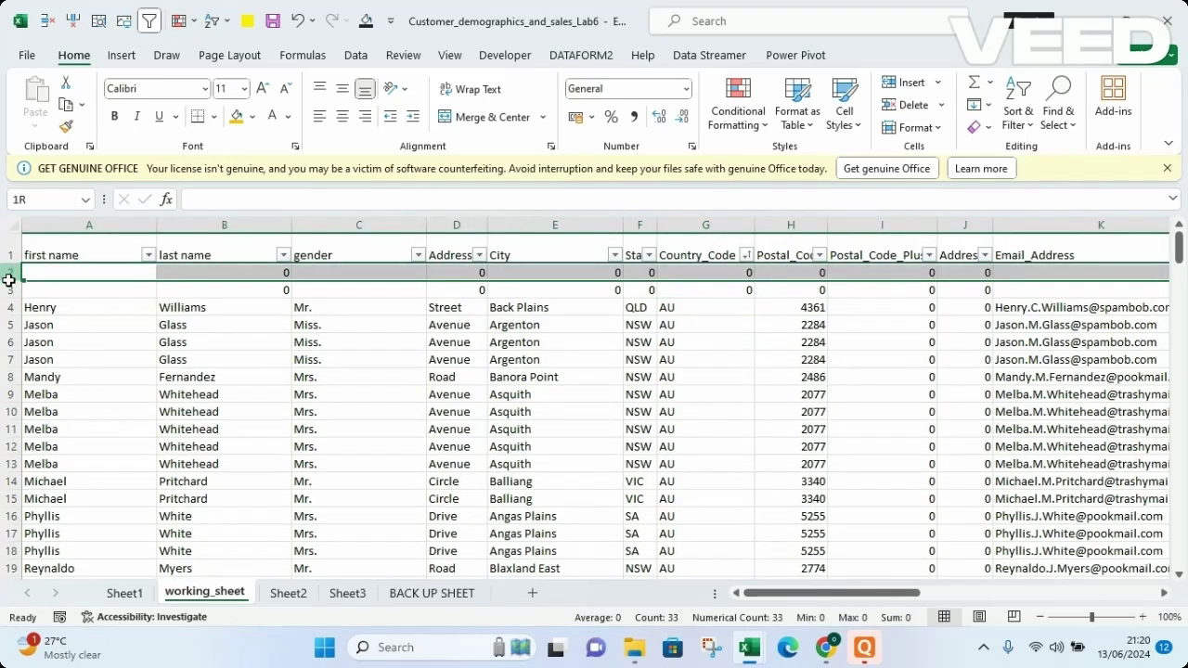
{"action": "left_click_drag", "start_coordinate": [8, 279], "coordinate": [8, 289]}
{"action": "right_click", "coordinate": [9, 289]}
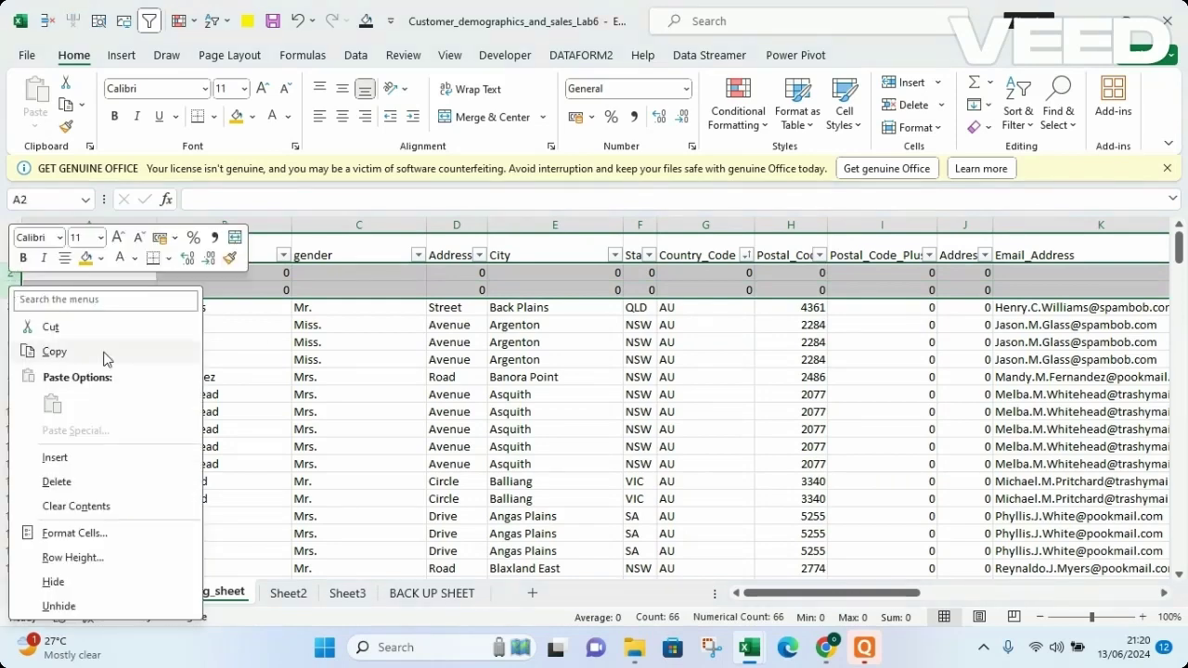
{"action": "left_click", "coordinate": [73, 481]}
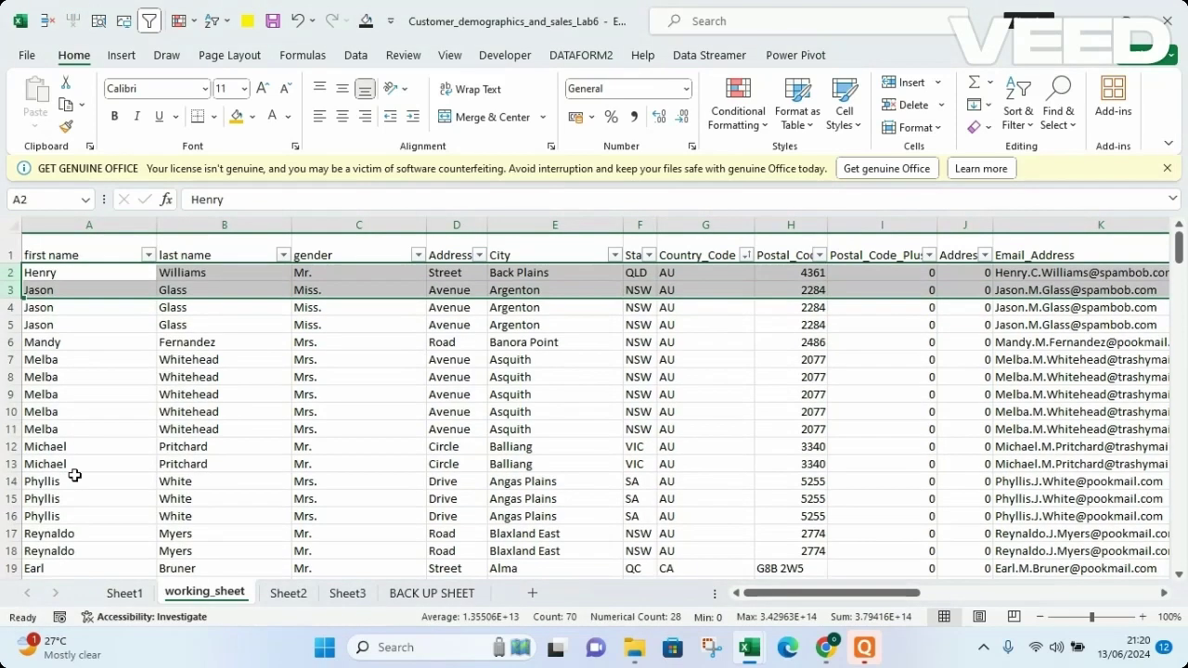
{"action": "left_click", "coordinate": [572, 430]}
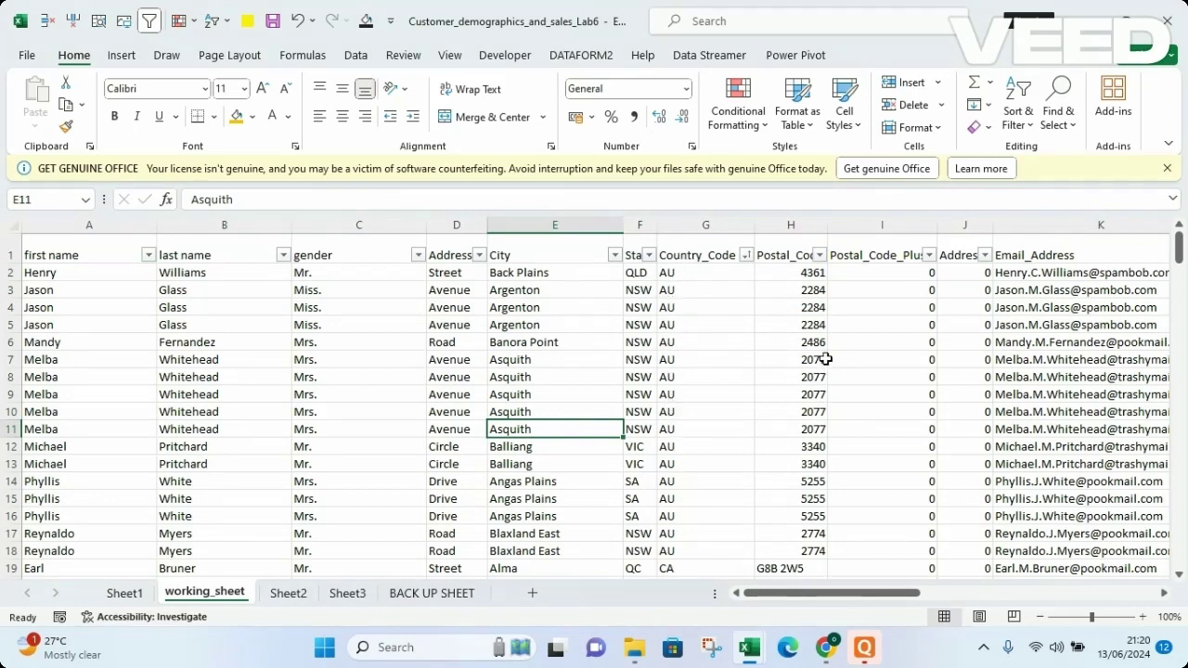
- Sort the working_sheet data by the Order_Id column from smallest to largest
{"action": "left_click_drag", "start_coordinate": [1180, 245], "coordinate": [1173, 208]}
{"action": "mouse_move", "coordinate": [1179, 249]}
{"action": "left_mouse_down"}
{"action": "mouse_move", "coordinate": [1178, 320]}
{"action": "mouse_move", "coordinate": [1179, 230]}
{"action": "left_mouse_up"}
{"action": "left_click_drag", "start_coordinate": [816, 601], "coordinate": [924, 554]}
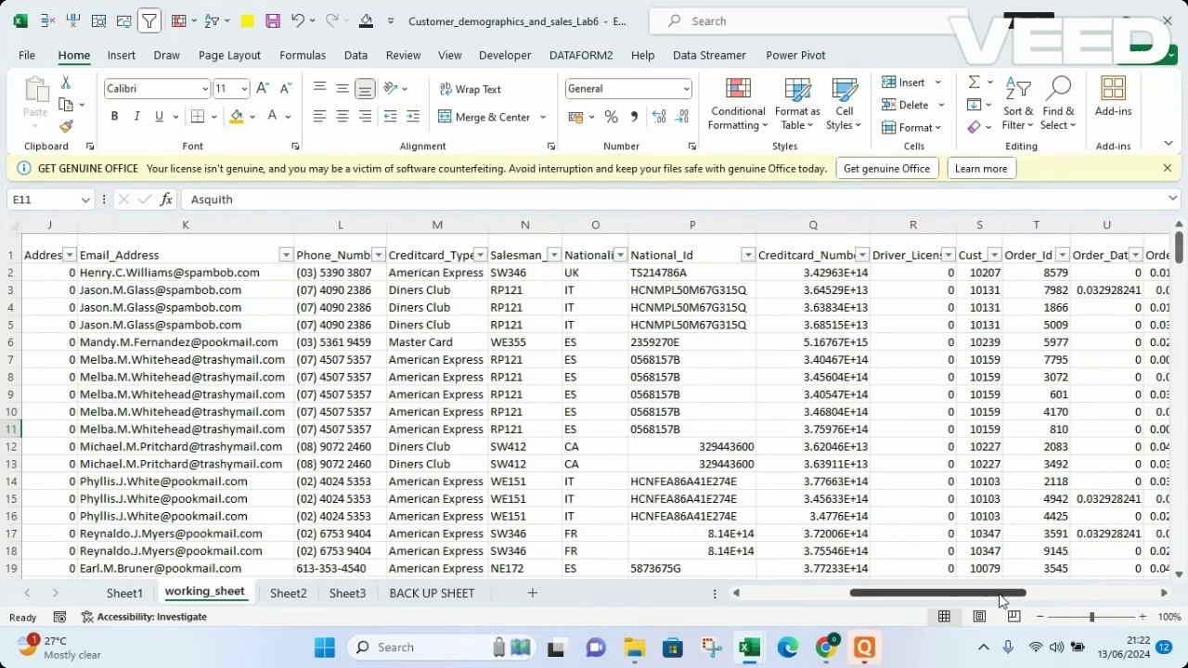
{"action": "left_click_drag", "start_coordinate": [947, 600], "coordinate": [971, 596]}
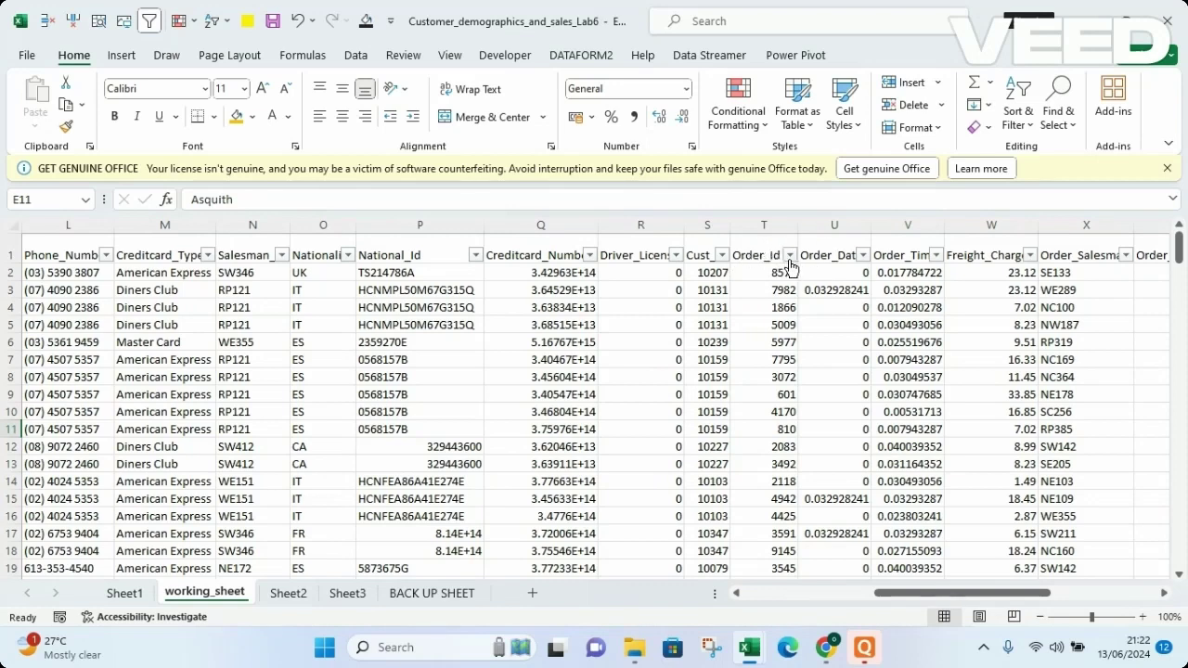
{"action": "left_click", "coordinate": [778, 322]}
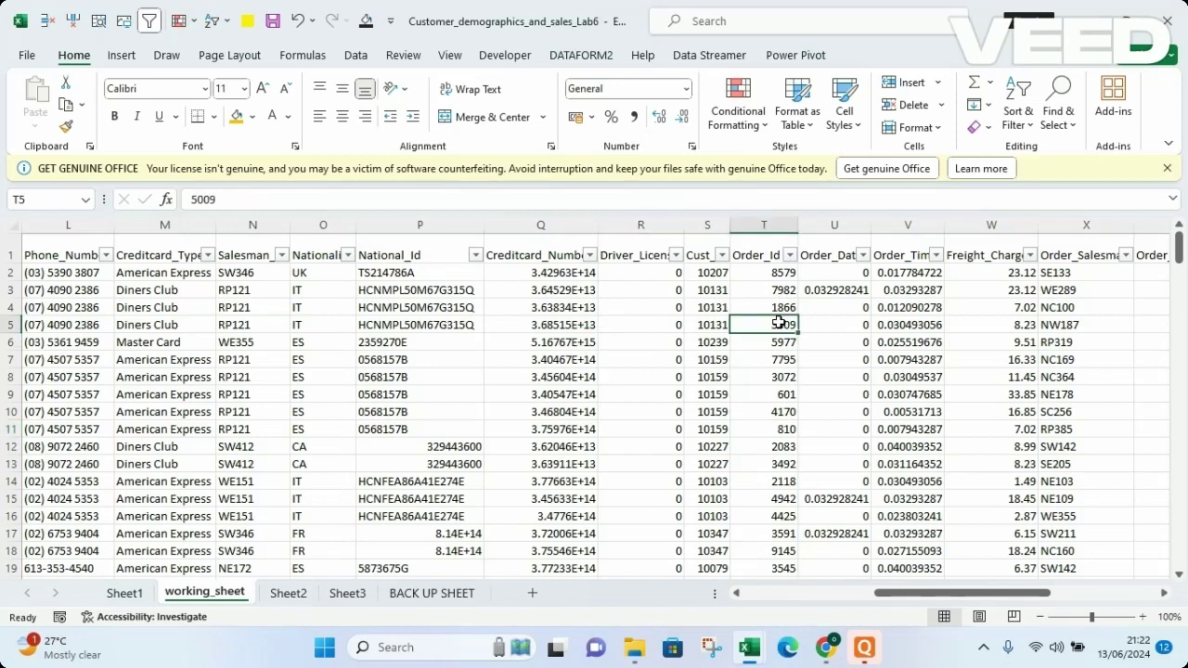
{"action": "right_click", "coordinate": [778, 322]}
{"action": "mouse_move", "coordinate": [887, 427]}
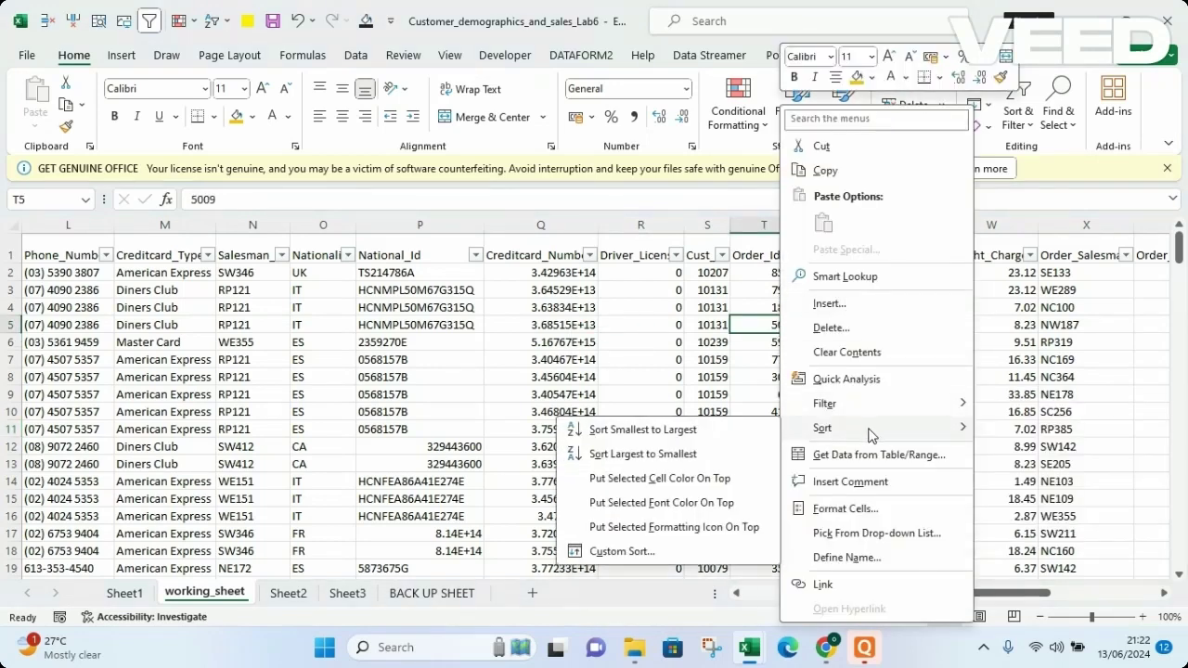
{"action": "left_click", "coordinate": [653, 432]}
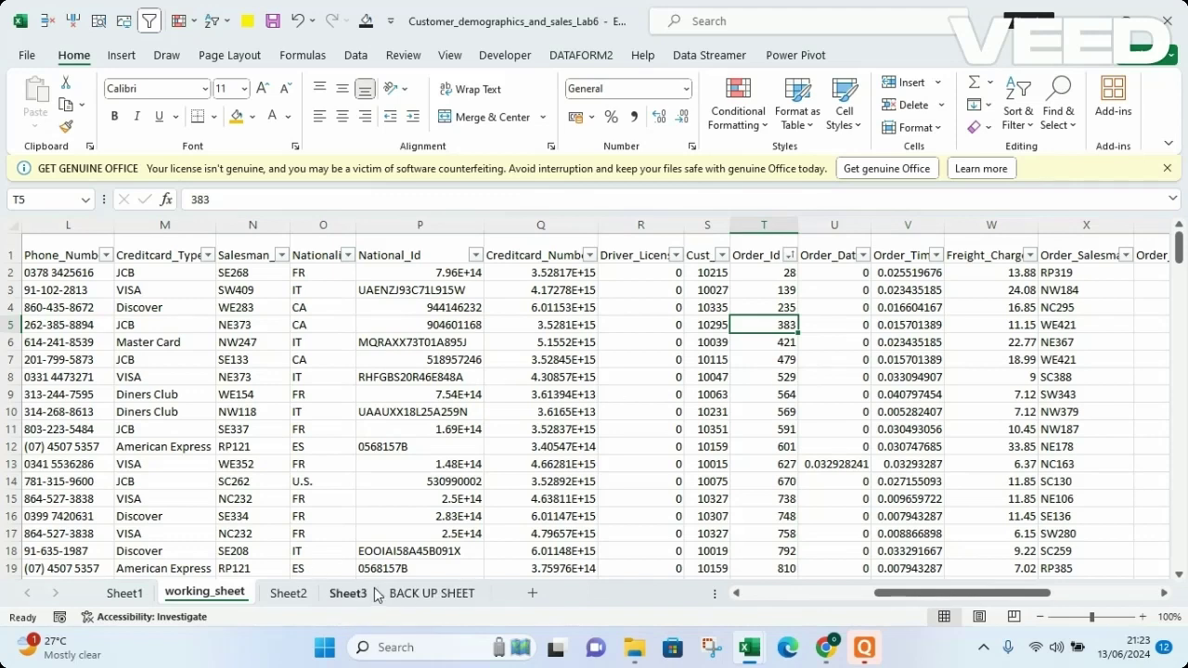
- Switch to Sheet2 and select the first value in the Country_Code column
{"action": "left_click", "coordinate": [298, 595]}
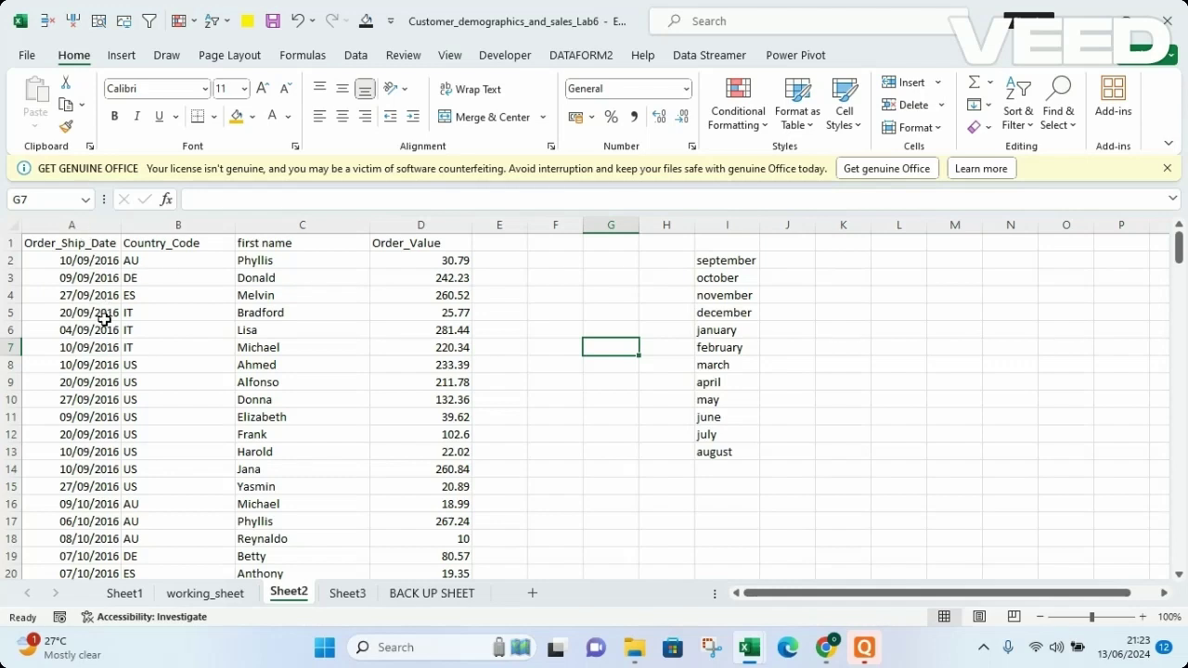
{"action": "left_click", "coordinate": [169, 261]}
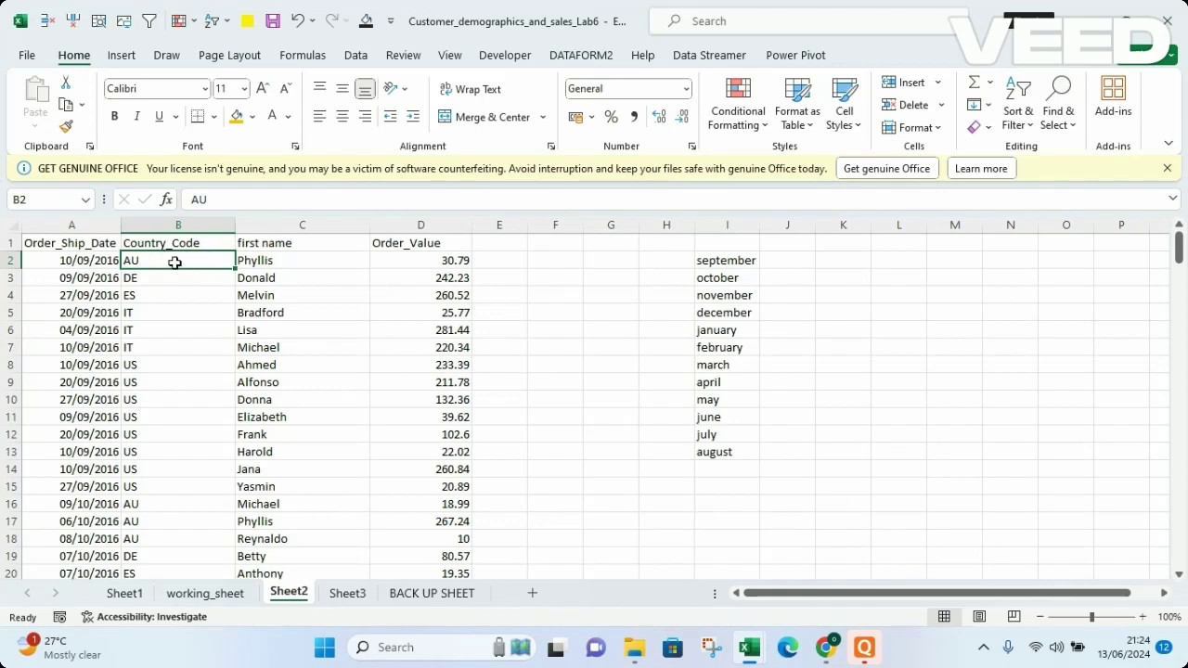
{"action": "right_click", "coordinate": [176, 266]}
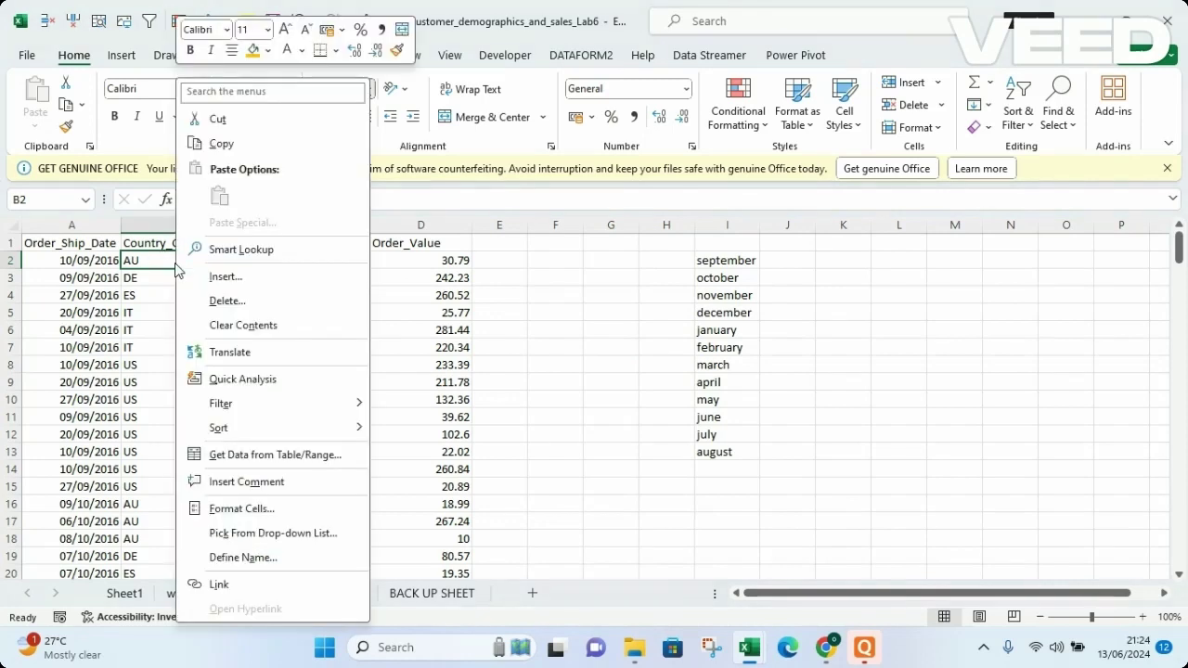
{"action": "mouse_move", "coordinate": [304, 415]}
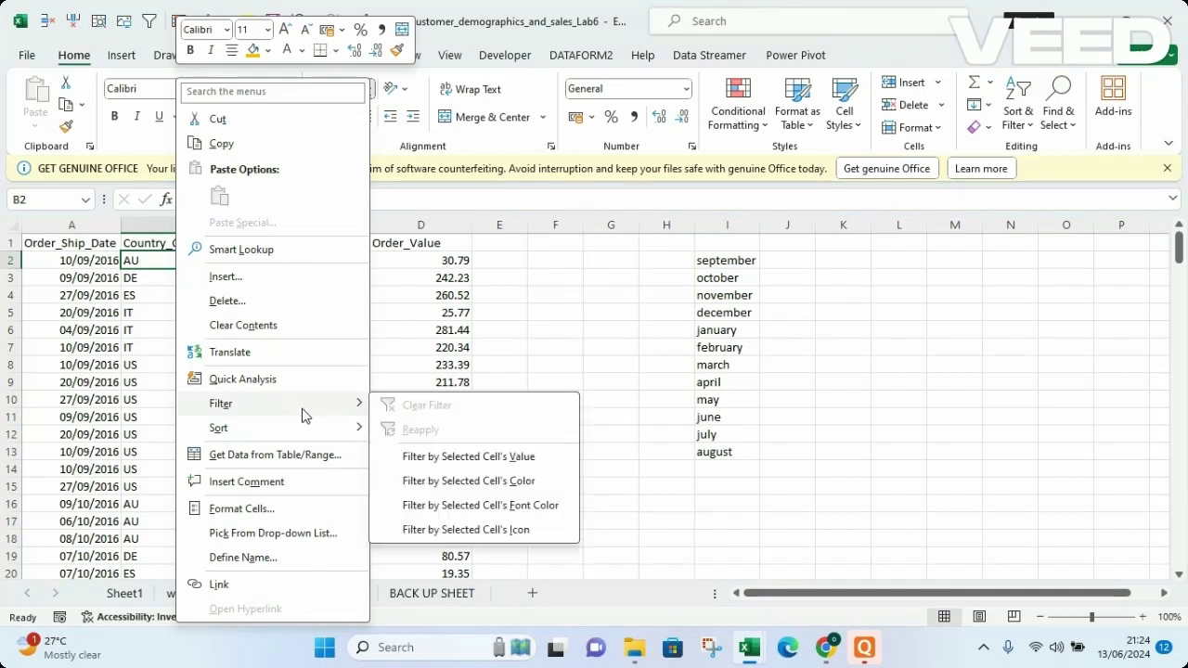
{"action": "left_click", "coordinate": [306, 454]}
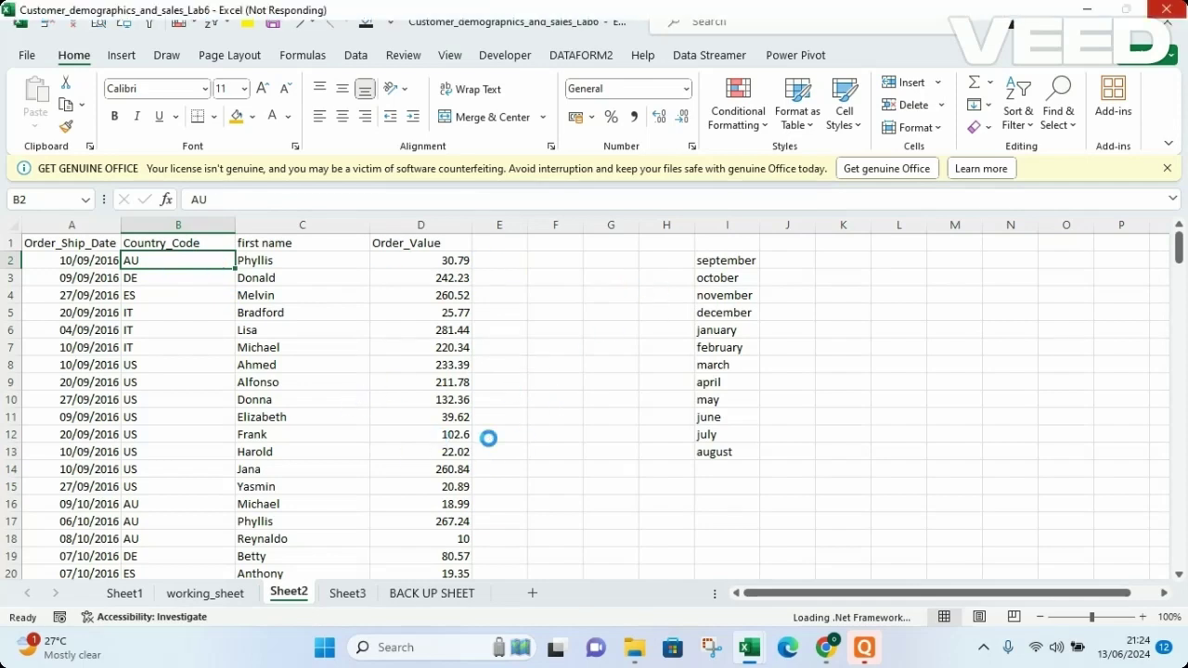
{"action": "key", "text": "ctrl+t"}
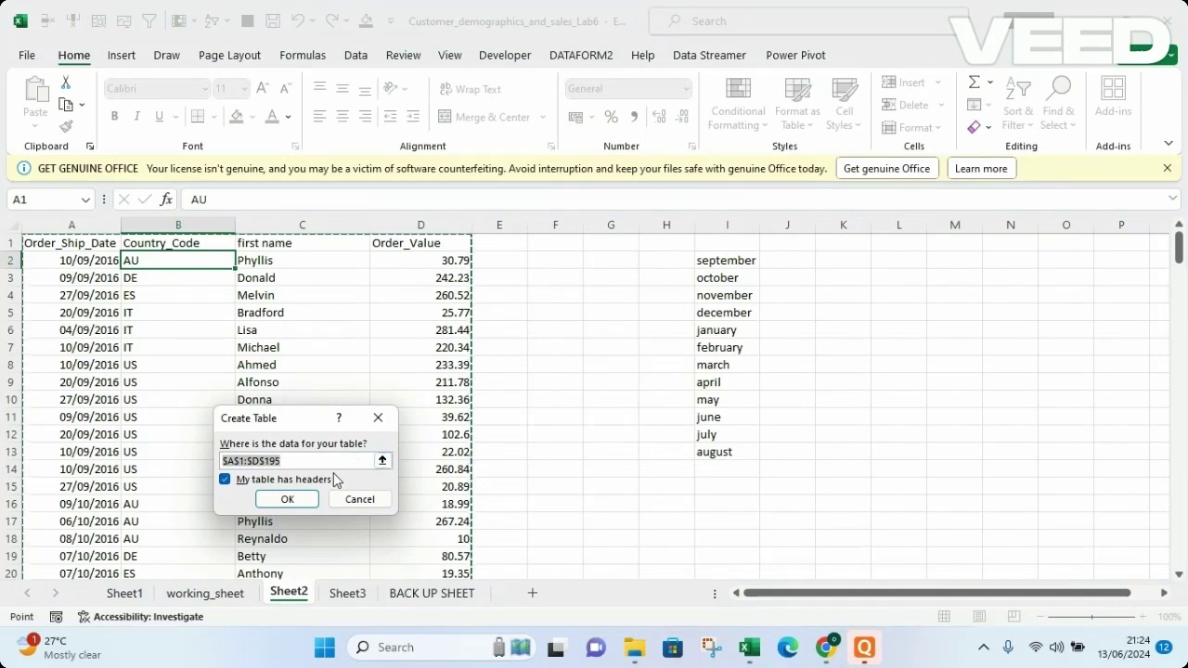
{"action": "left_click", "coordinate": [384, 420]}
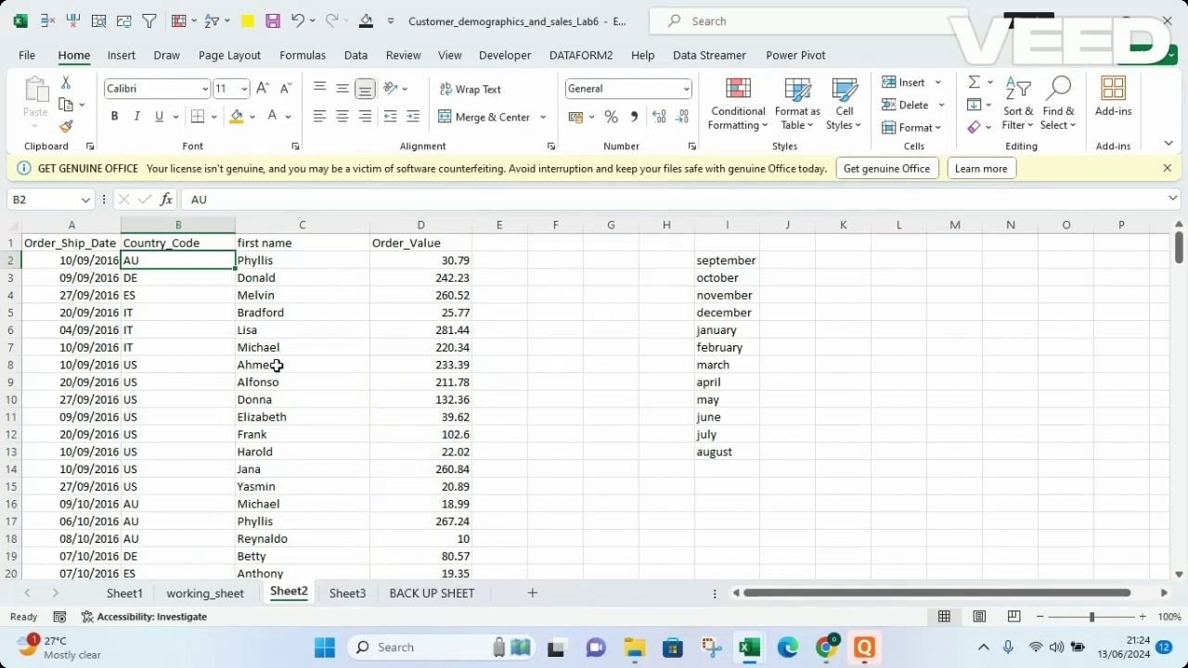
{"action": "left_click", "coordinate": [191, 368]}
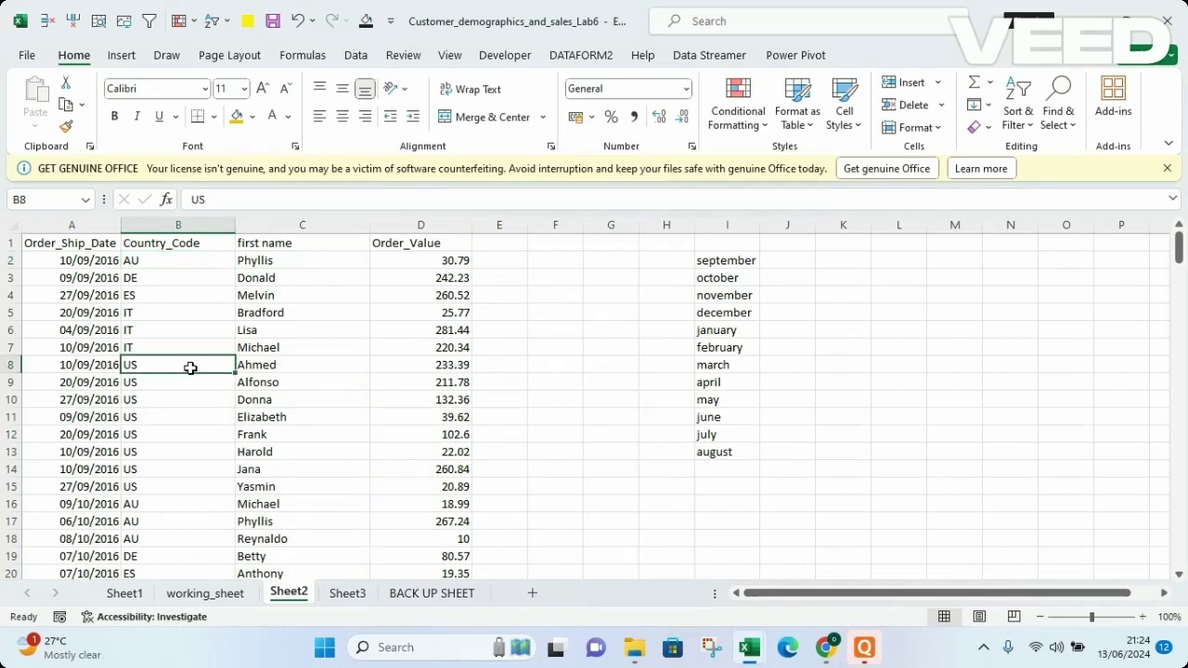
{"action": "left_click", "coordinate": [156, 258]}
{"action": "right_click", "coordinate": [158, 265]}
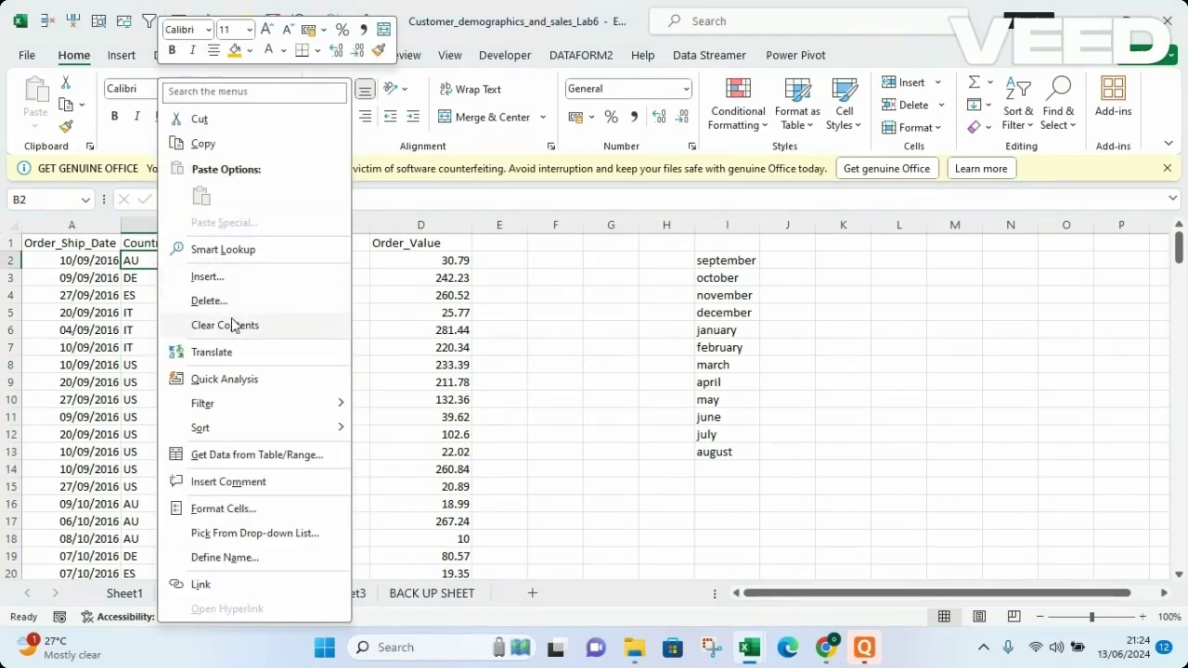
{"action": "mouse_move", "coordinate": [234, 431]}
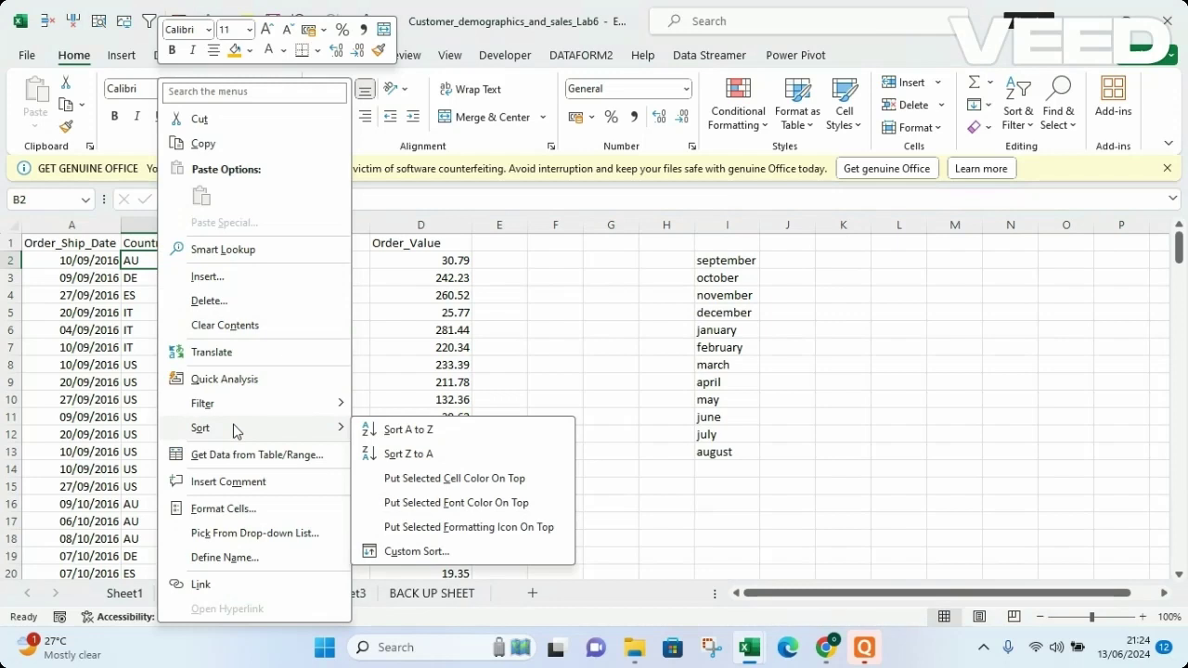
{"action": "left_click", "coordinate": [409, 554]}
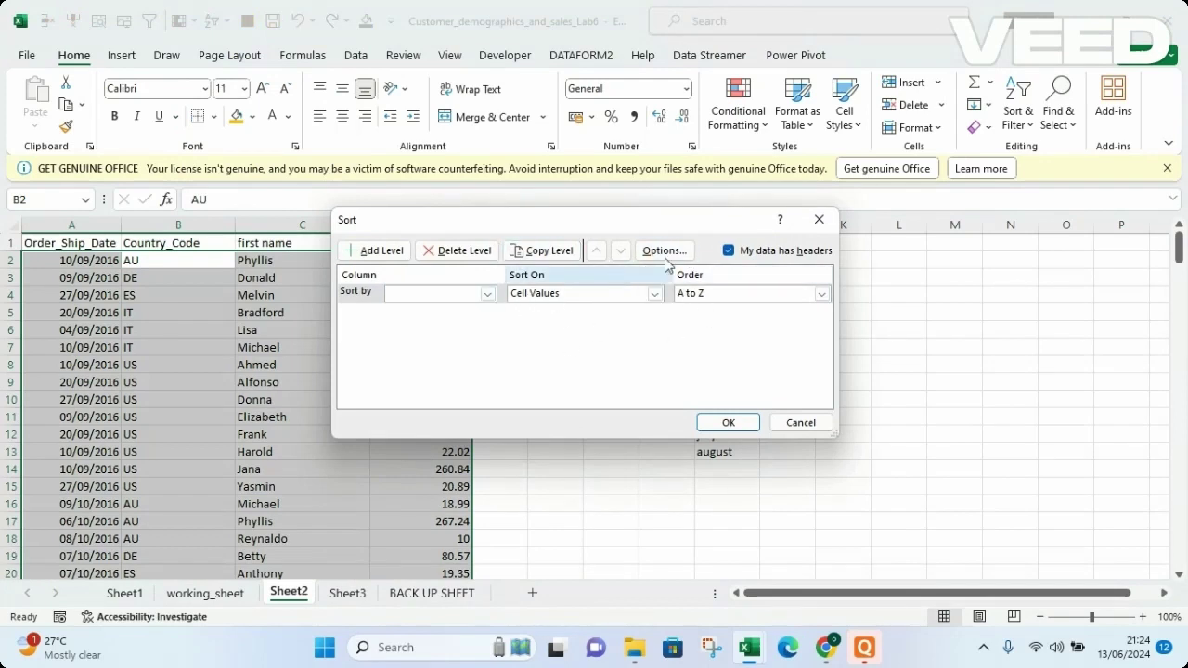
{"action": "left_click", "coordinate": [819, 220]}
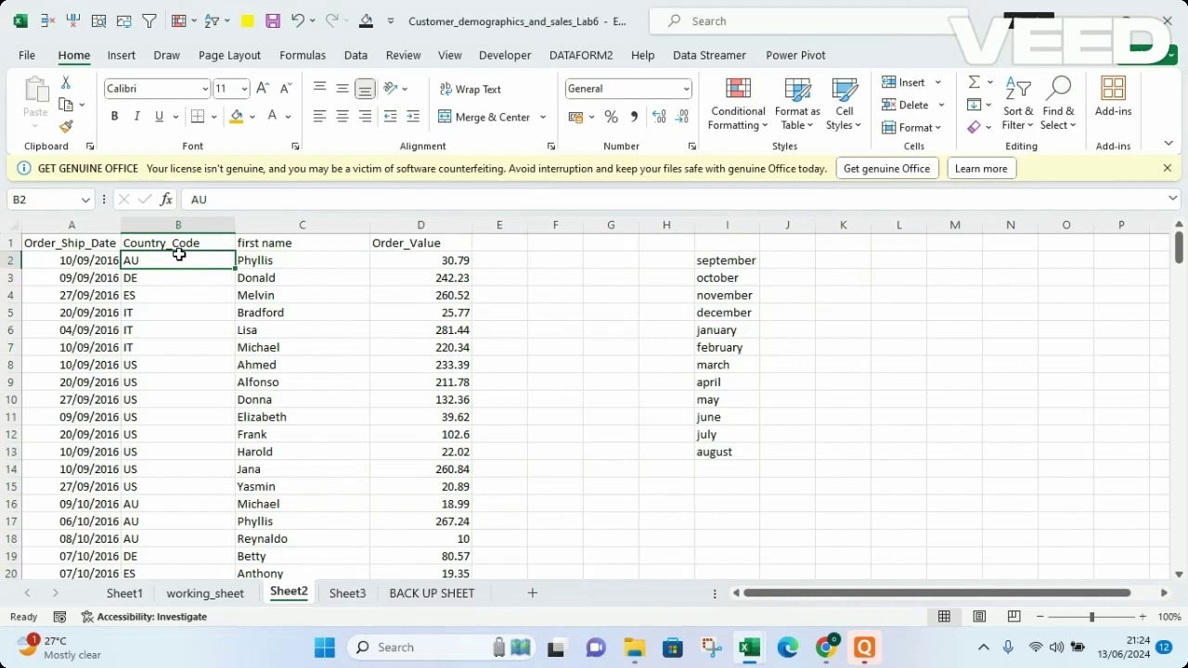
{"action": "left_click", "coordinate": [356, 56]}
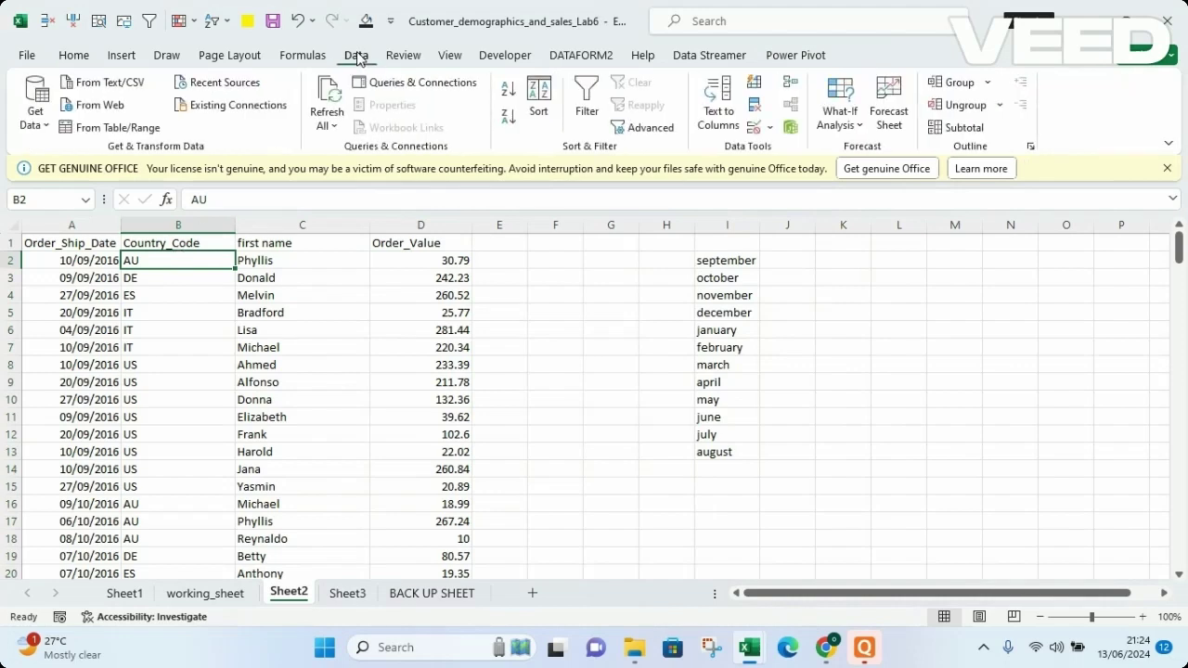
{"action": "left_click", "coordinate": [541, 102]}
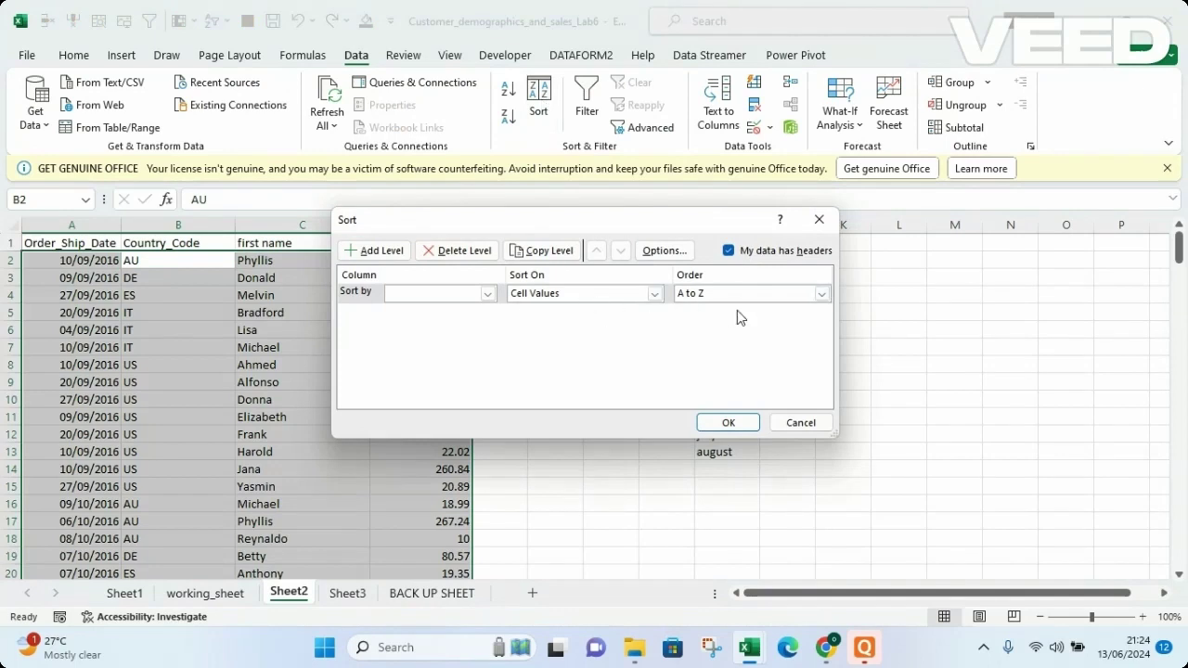
{"action": "left_click", "coordinate": [819, 219]}
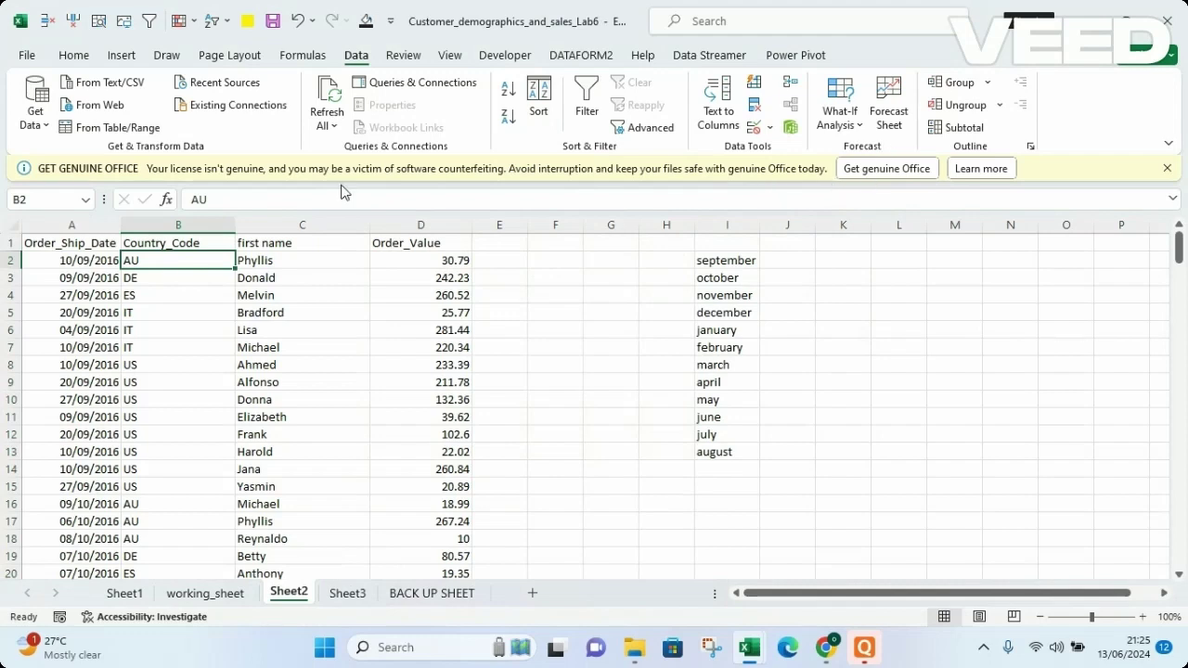
- Start a custom sort of the Sheet2 data, treating the first row as headers, with Country_Code as the first sort column
{"action": "left_click", "coordinate": [76, 58]}
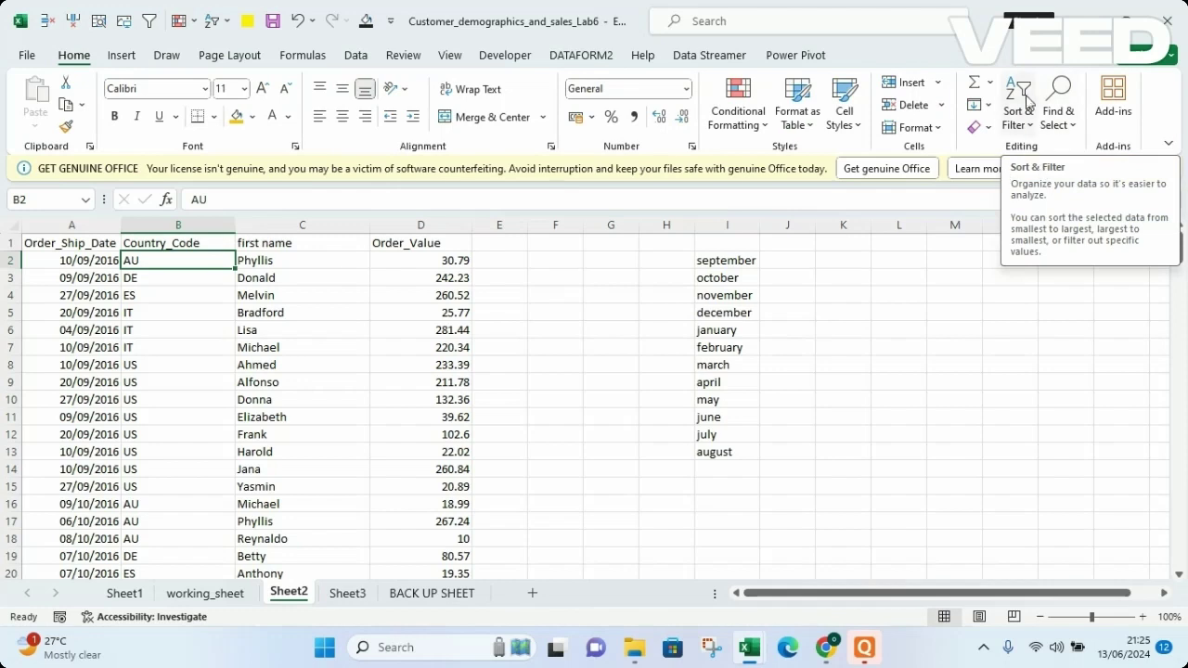
{"action": "left_click", "coordinate": [1019, 110]}
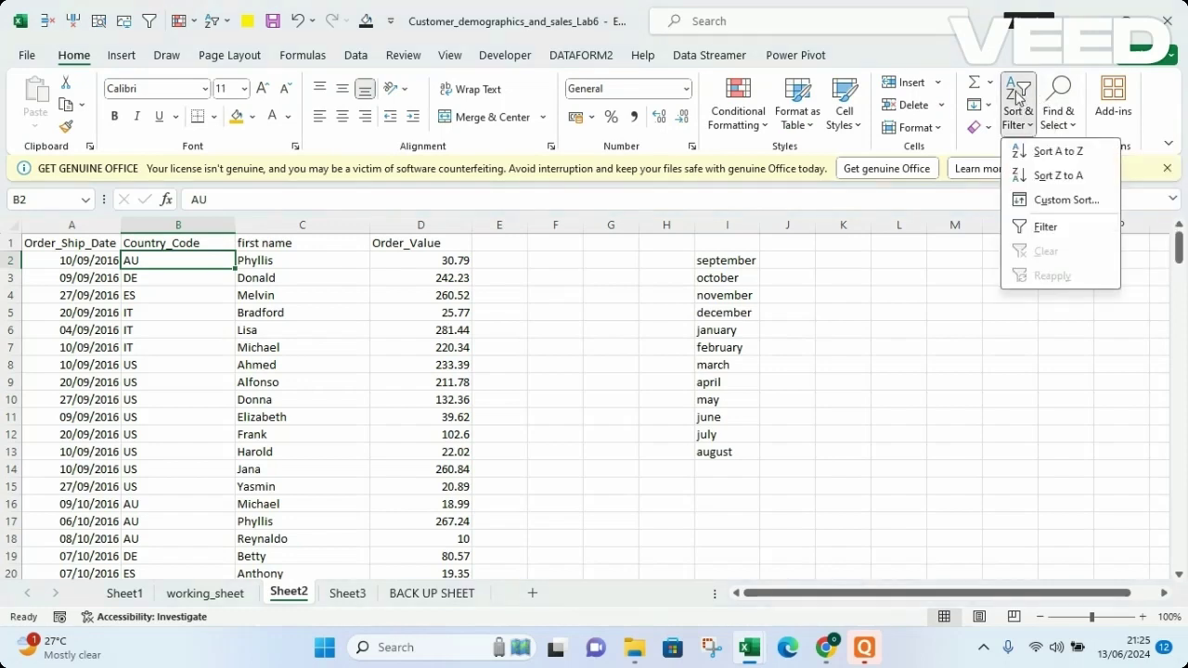
{"action": "left_click", "coordinate": [1062, 201]}
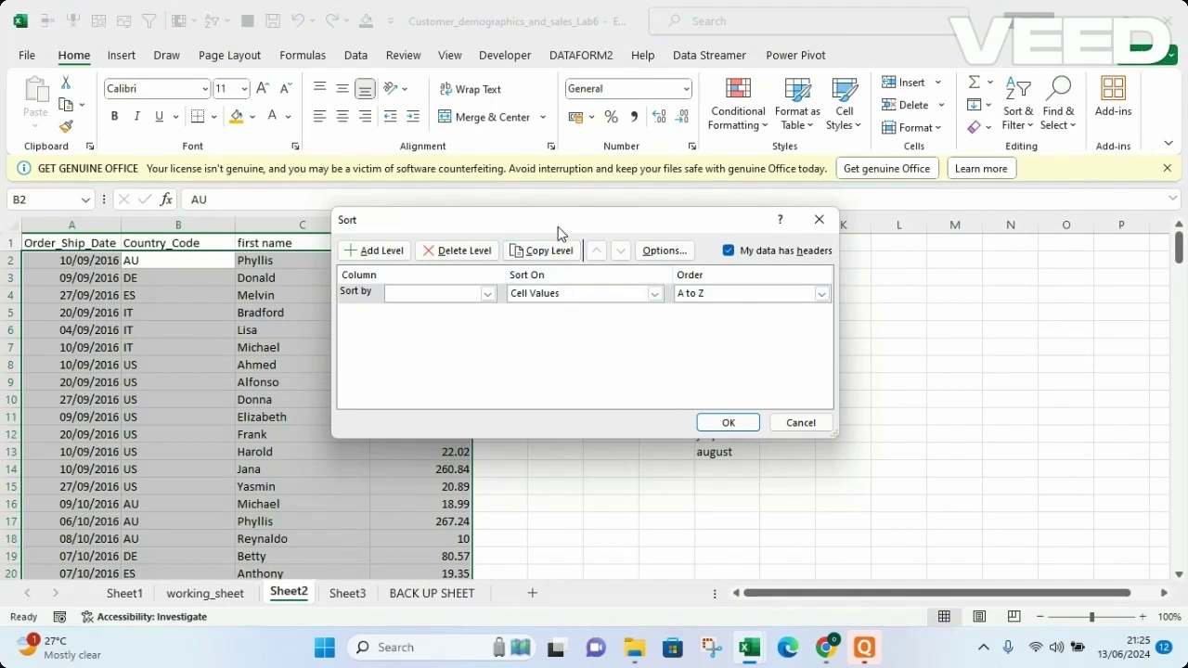
{"action": "left_click_drag", "start_coordinate": [558, 226], "coordinate": [732, 257]}
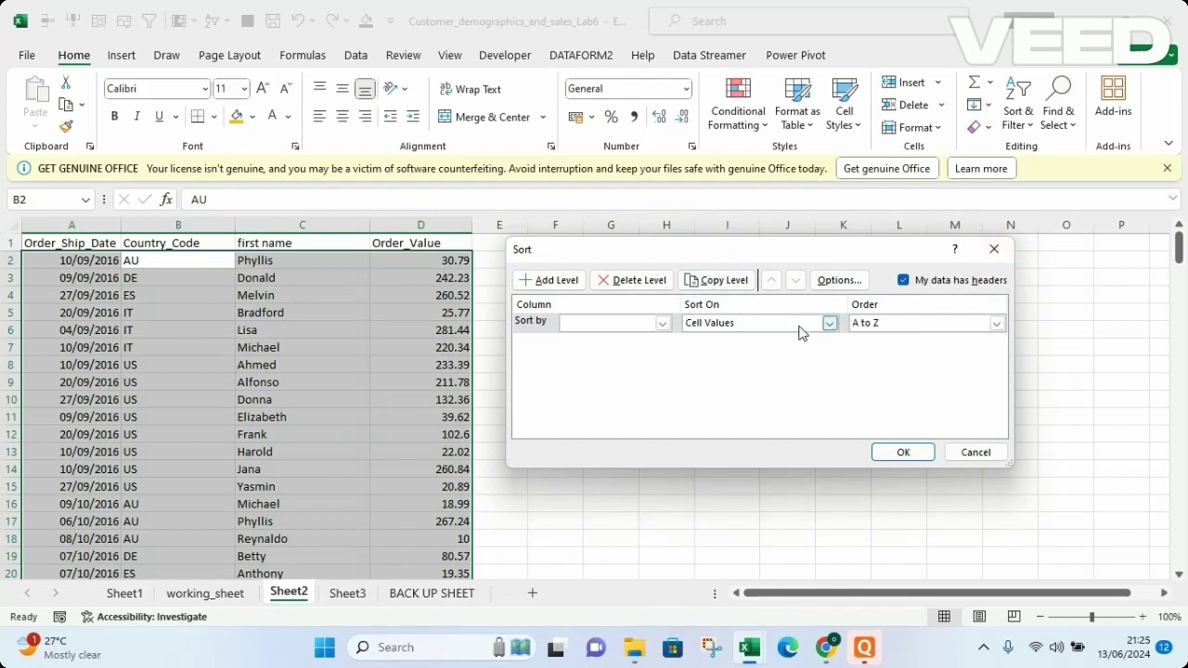
{"action": "left_click", "coordinate": [916, 279]}
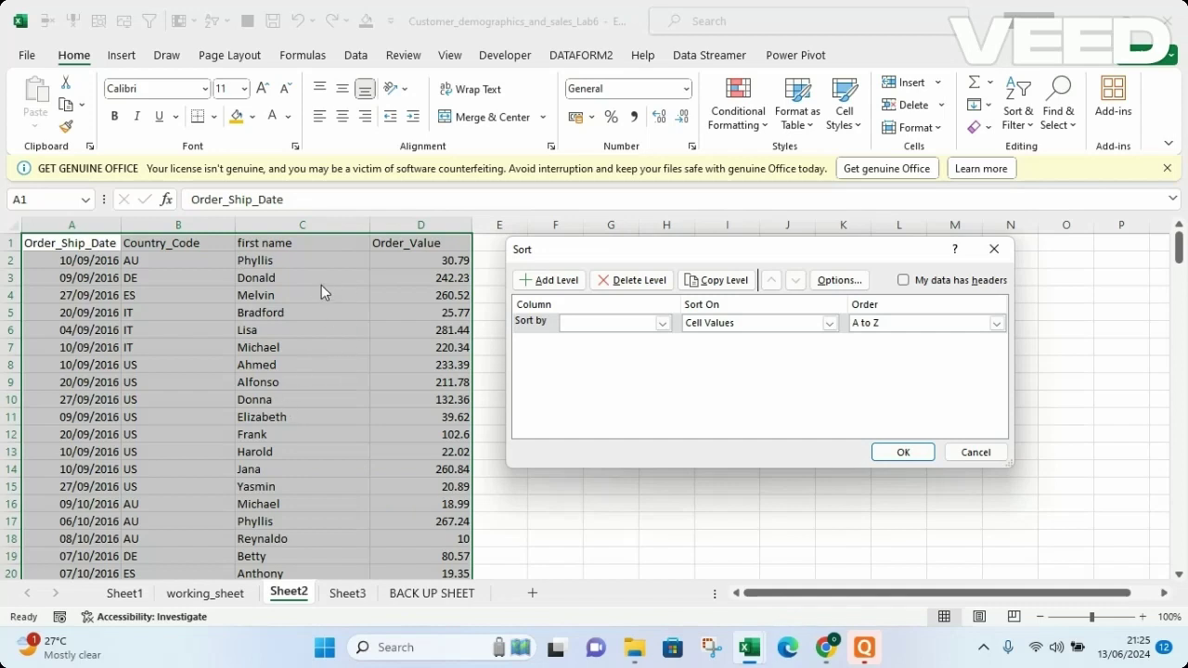
{"action": "left_click", "coordinate": [905, 283]}
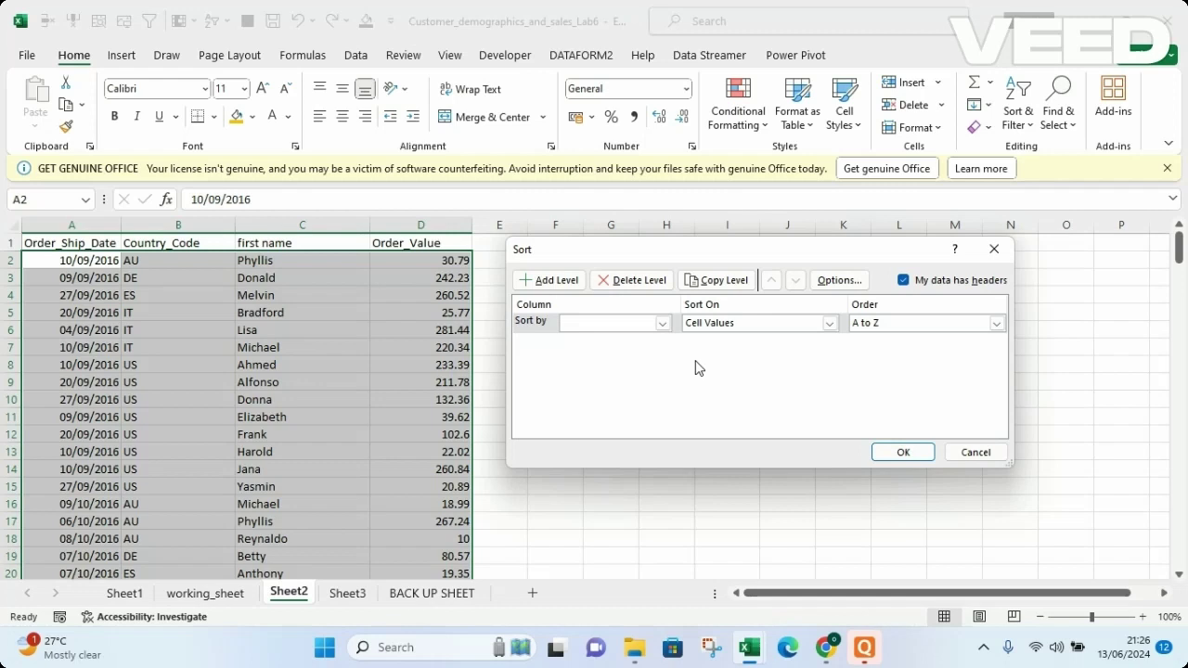
{"action": "left_click", "coordinate": [663, 323]}
{"action": "left_click", "coordinate": [590, 351]}
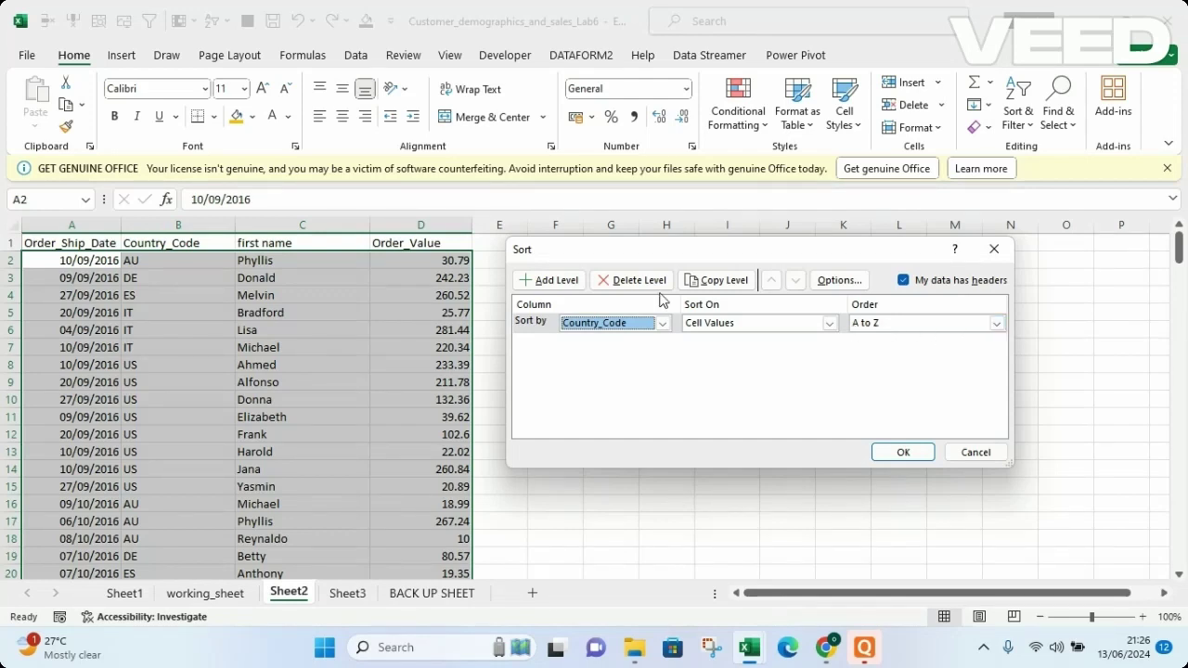
- Add a second sort level on the first name column, sorted on Cell Values from A to Z
{"action": "left_click", "coordinate": [549, 281]}
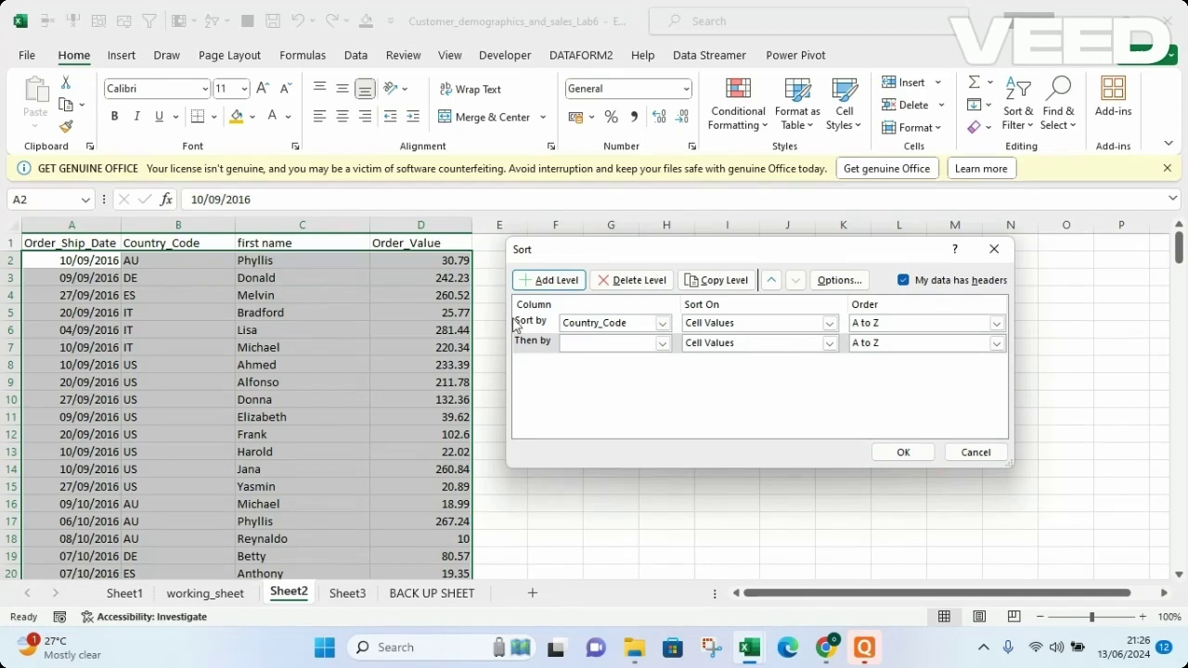
{"action": "left_click", "coordinate": [662, 344]}
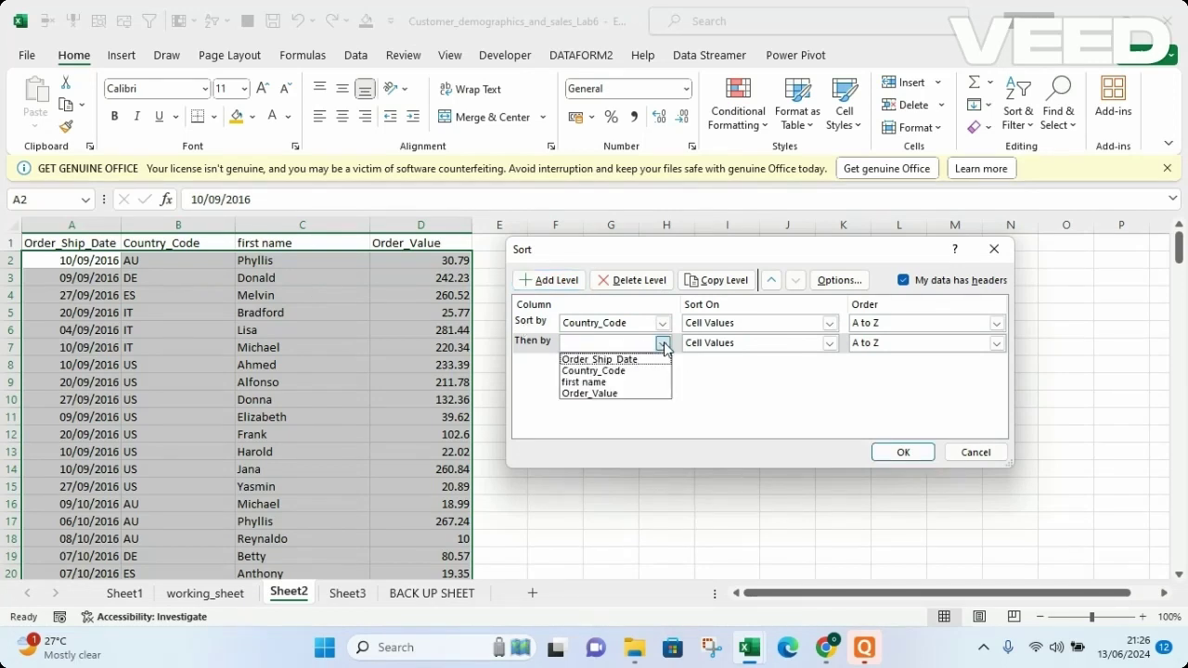
{"action": "left_click", "coordinate": [582, 382]}
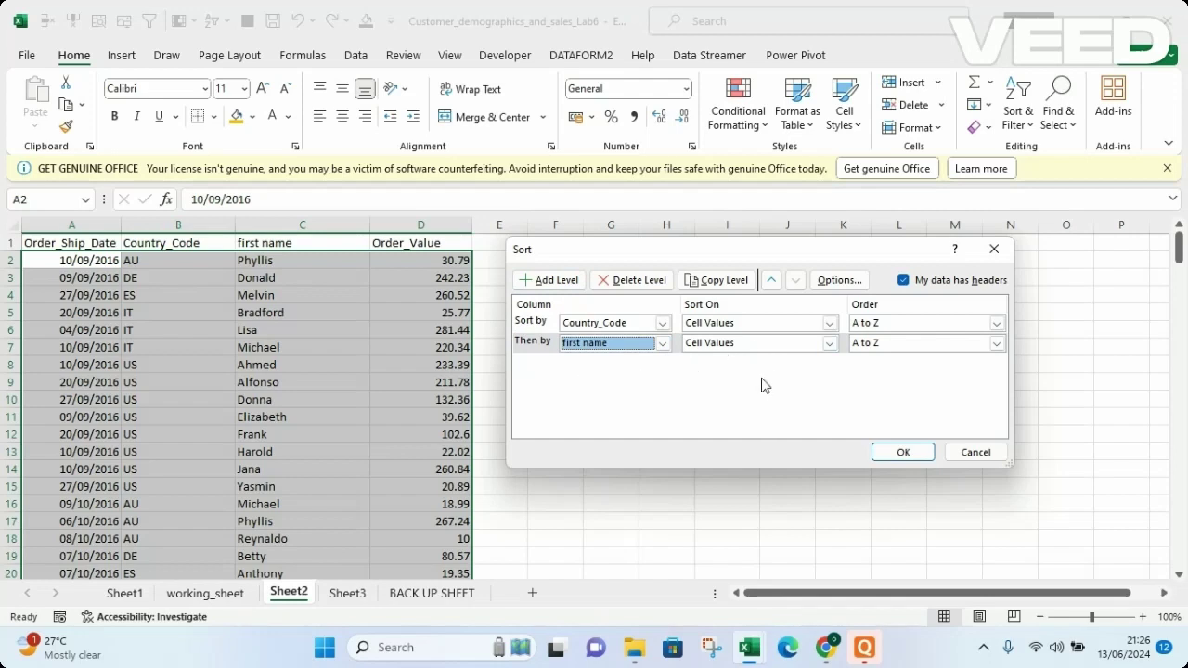
{"action": "left_click", "coordinate": [828, 343]}
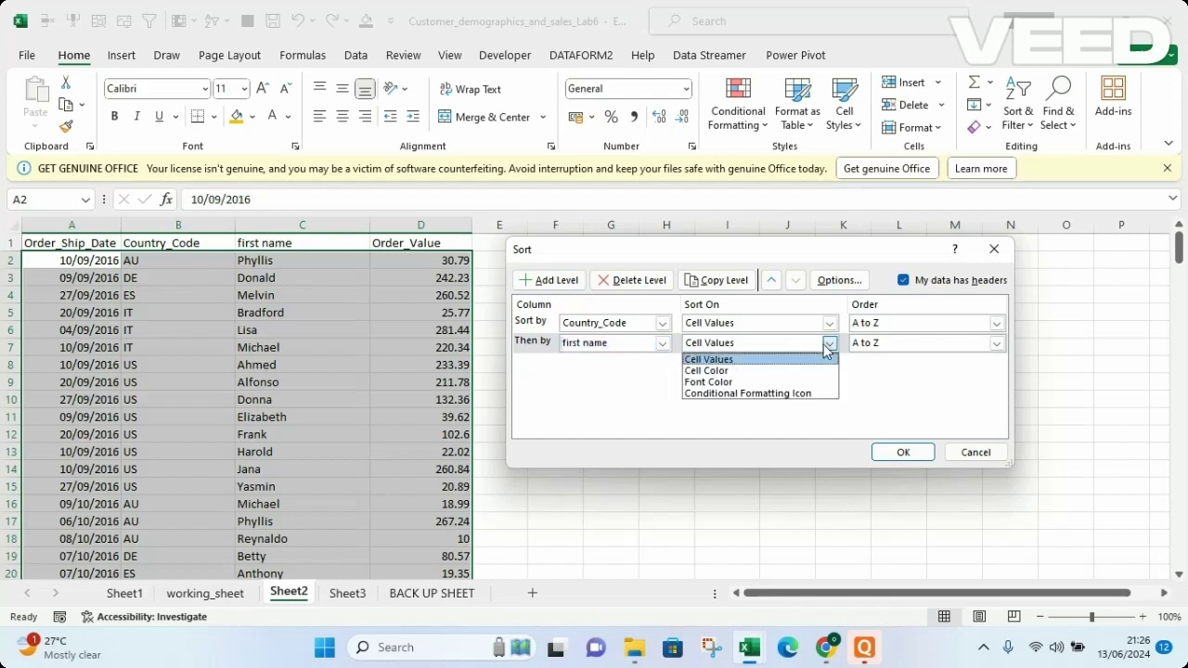
{"action": "left_click", "coordinate": [770, 361]}
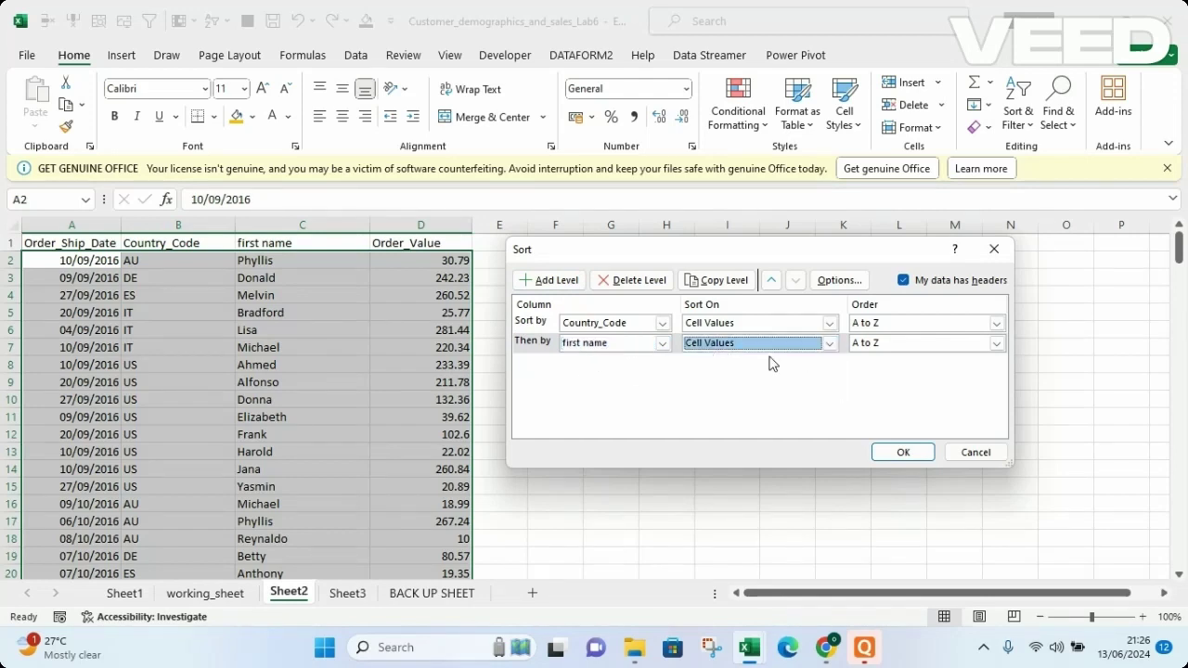
{"action": "left_click", "coordinate": [830, 344]}
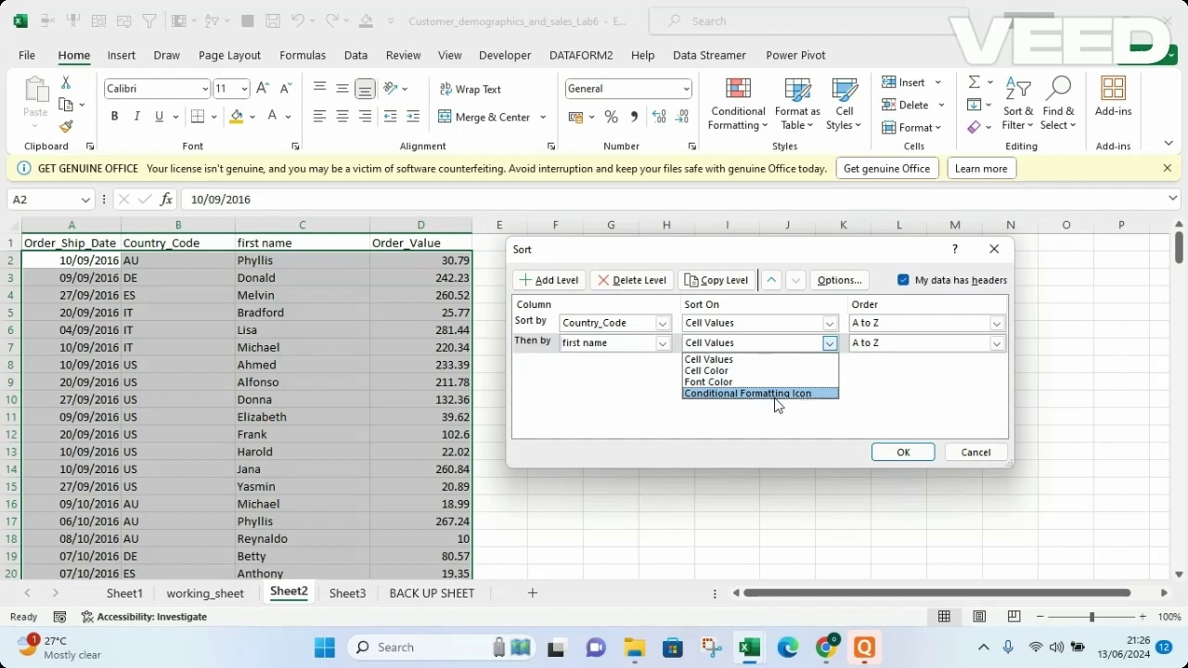
{"action": "left_click", "coordinate": [780, 372]}
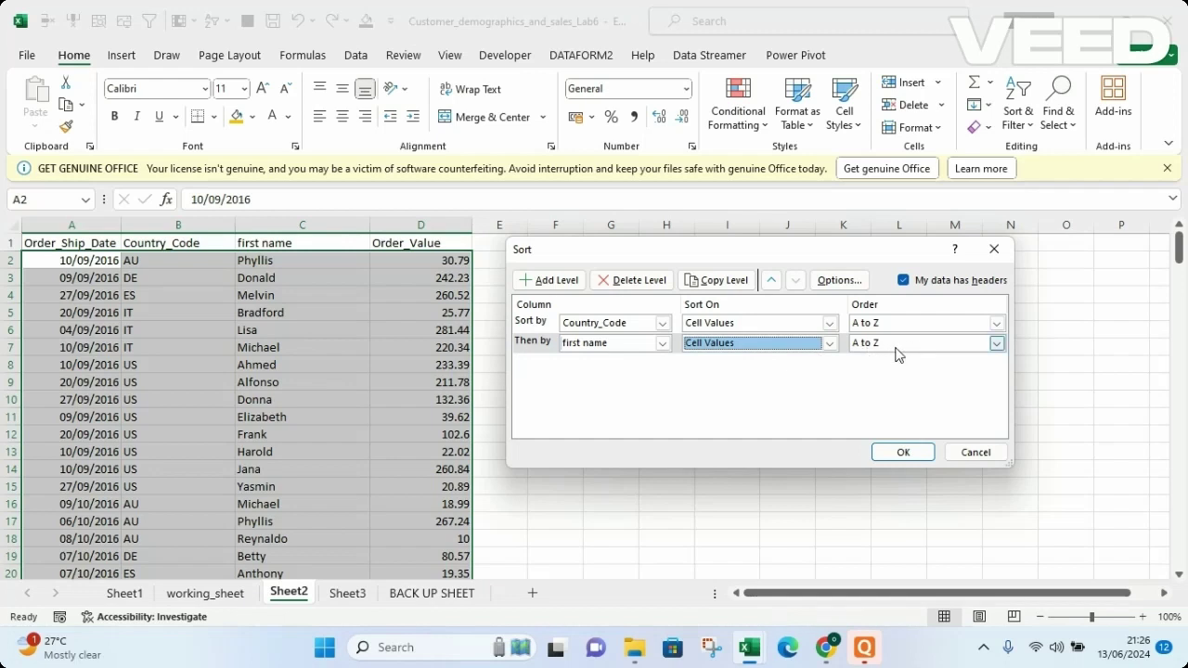
- Add a third sort level on Order_Value from Largest to Smallest and apply the custom sort
{"action": "left_click", "coordinate": [552, 281]}
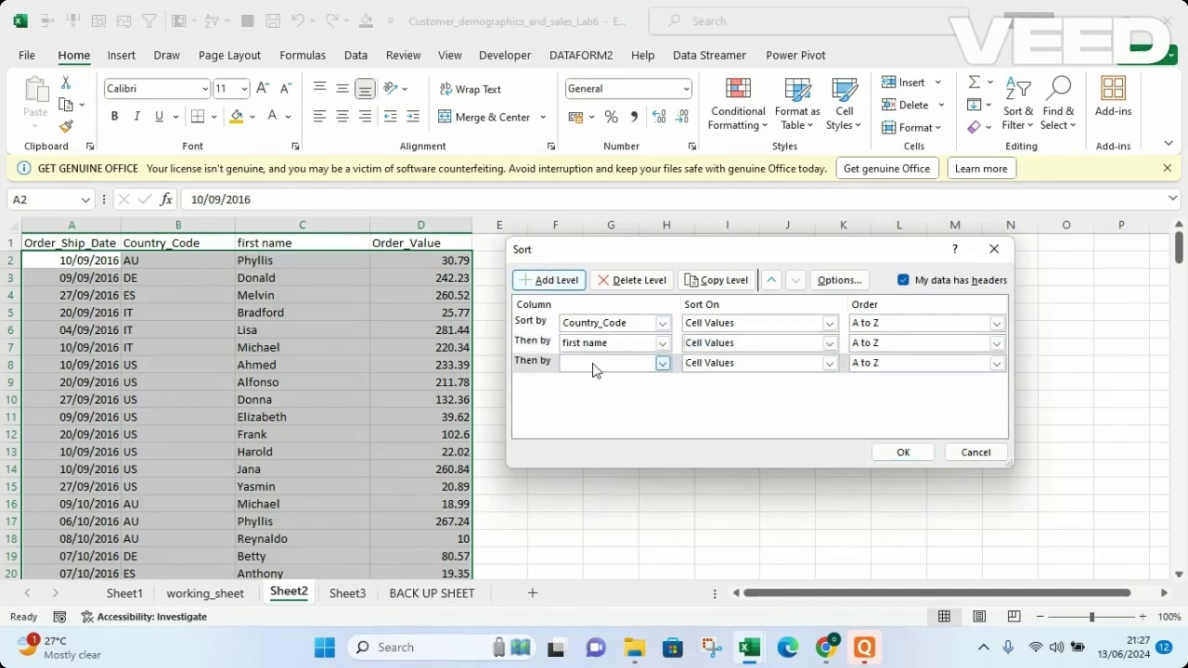
{"action": "left_click", "coordinate": [663, 364]}
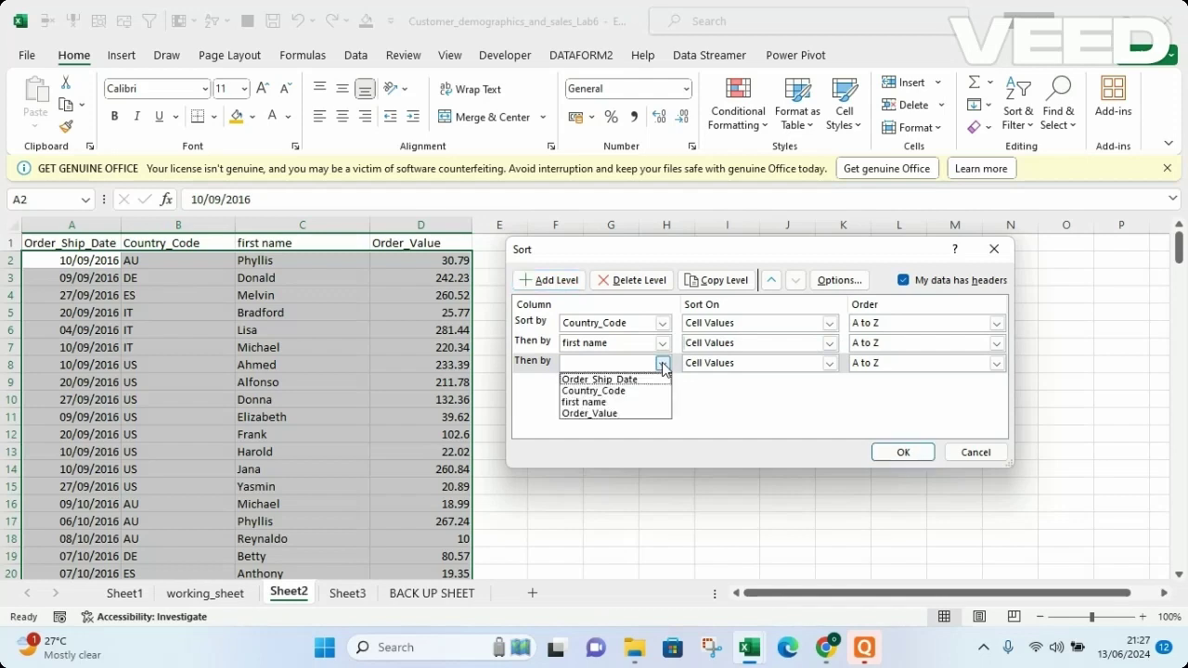
{"action": "left_click", "coordinate": [583, 414]}
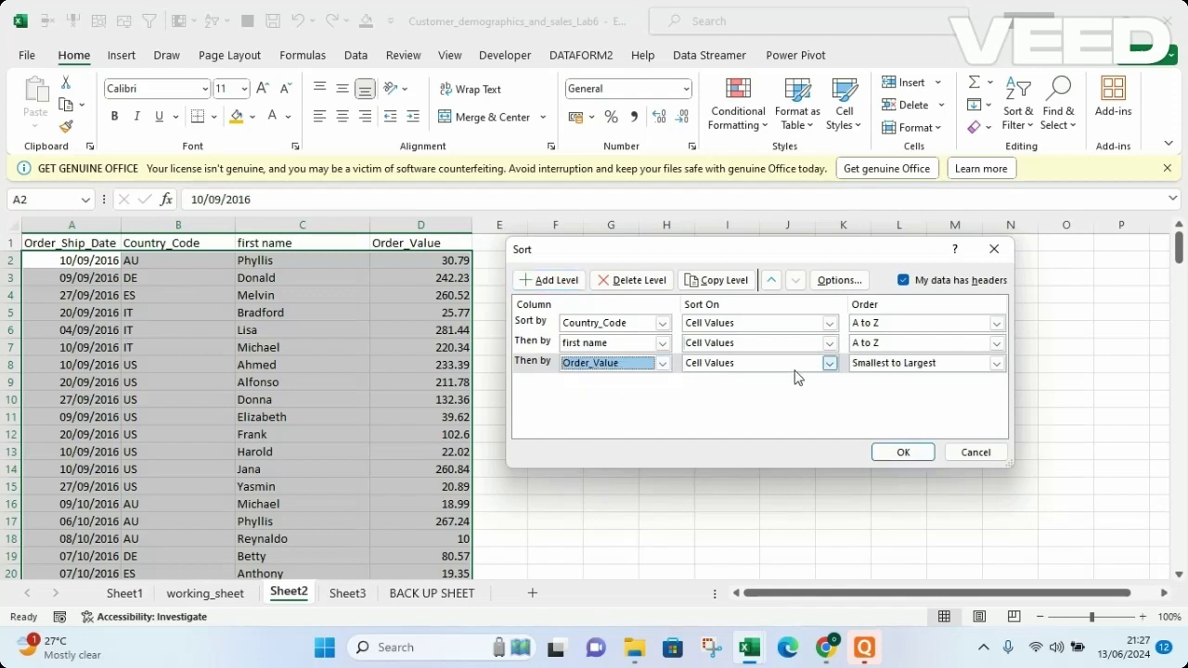
{"action": "left_click", "coordinate": [996, 365]}
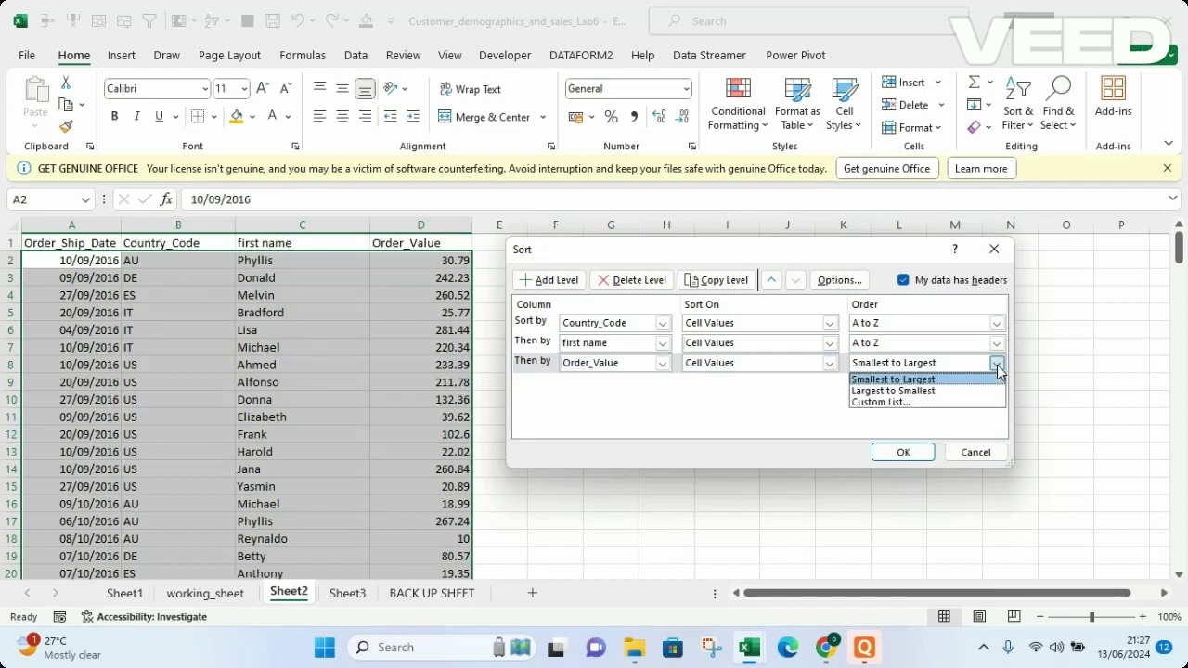
{"action": "left_click", "coordinate": [889, 391]}
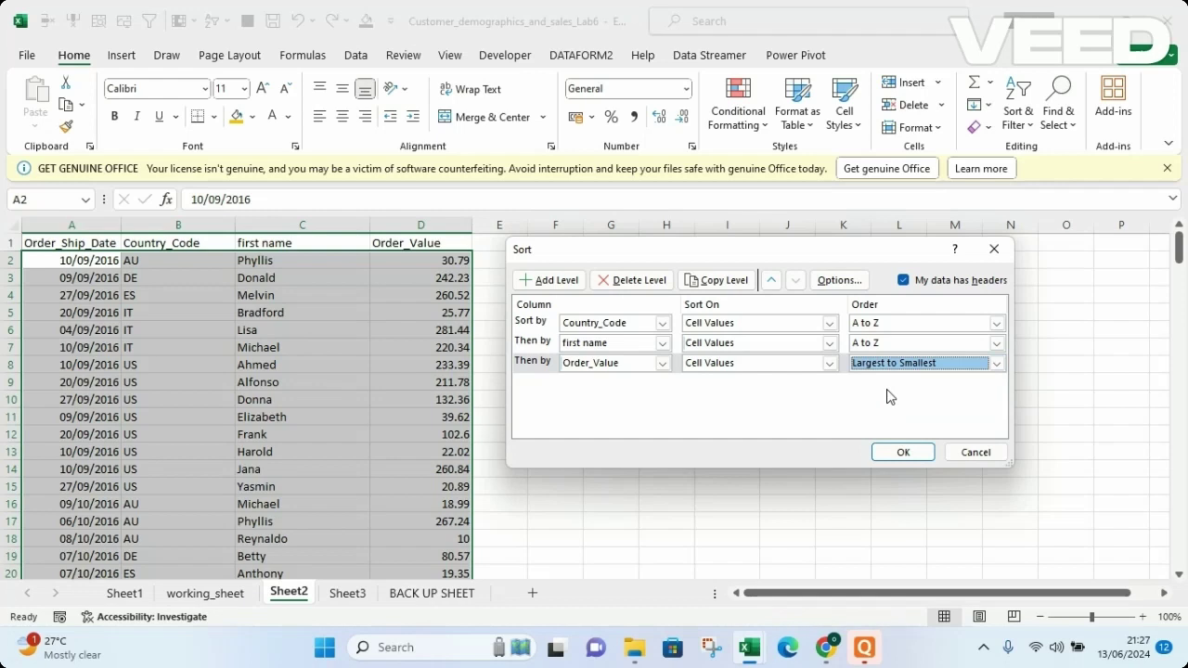
{"action": "left_click", "coordinate": [898, 454]}
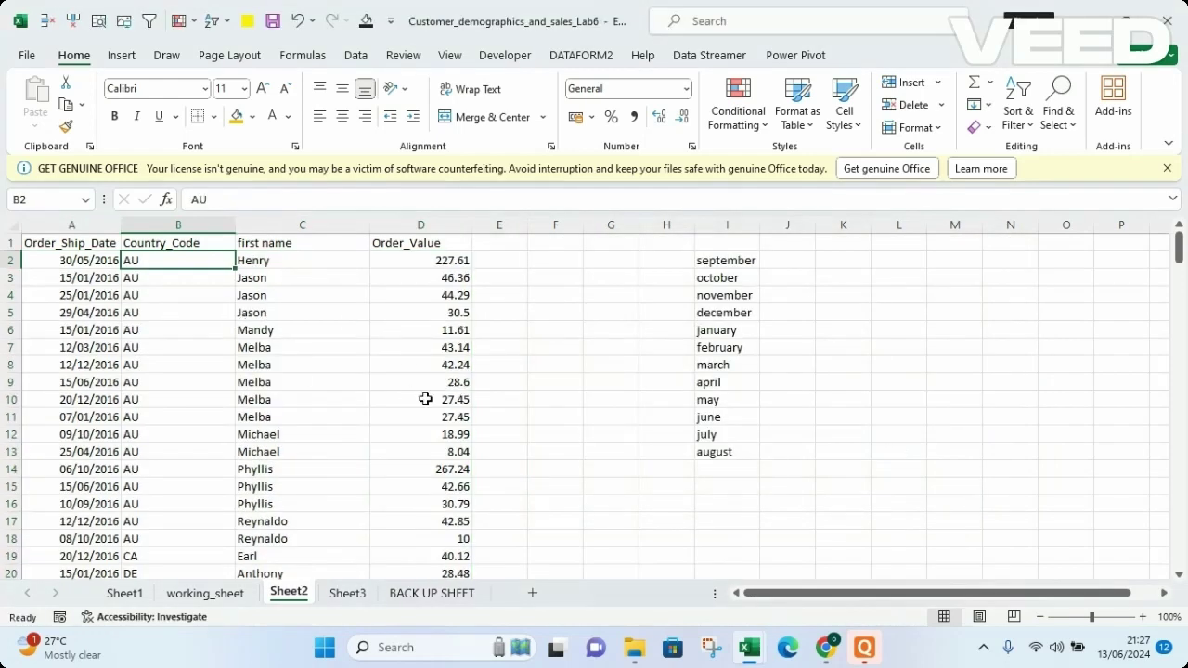
- Examine the sorted Sheet2 rows to check the ordering by country code, first name and order value
{"action": "left_click", "coordinate": [275, 330]}
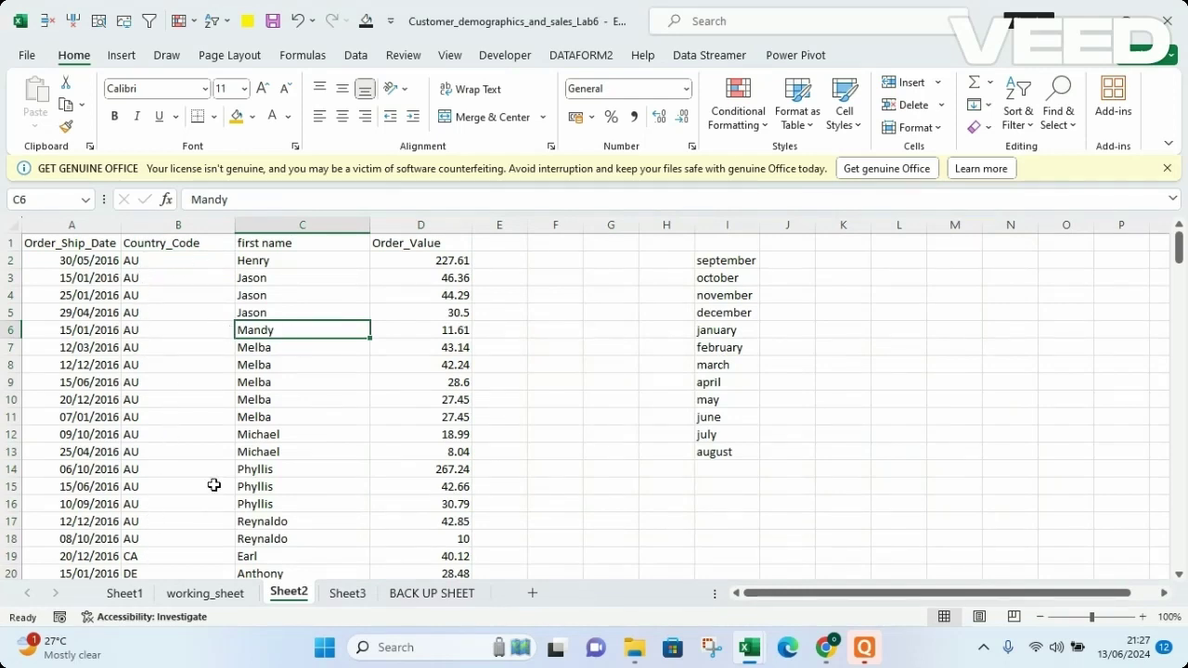
{"action": "left_click", "coordinate": [379, 379]}
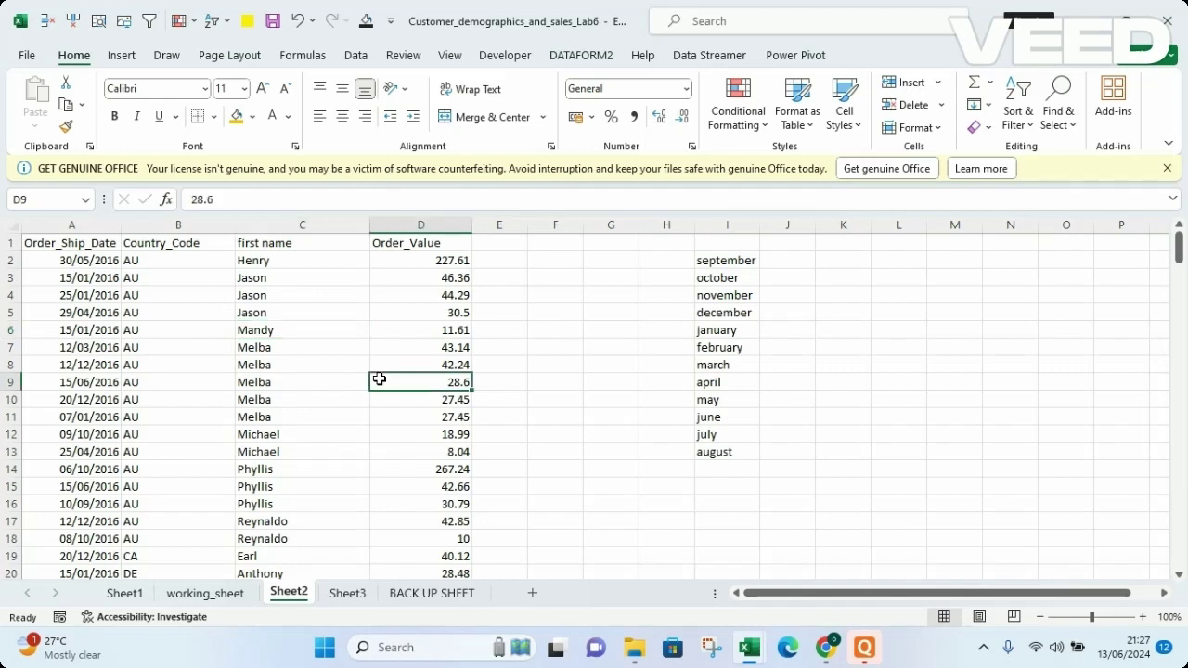
{"action": "key", "text": "Page_Down"}
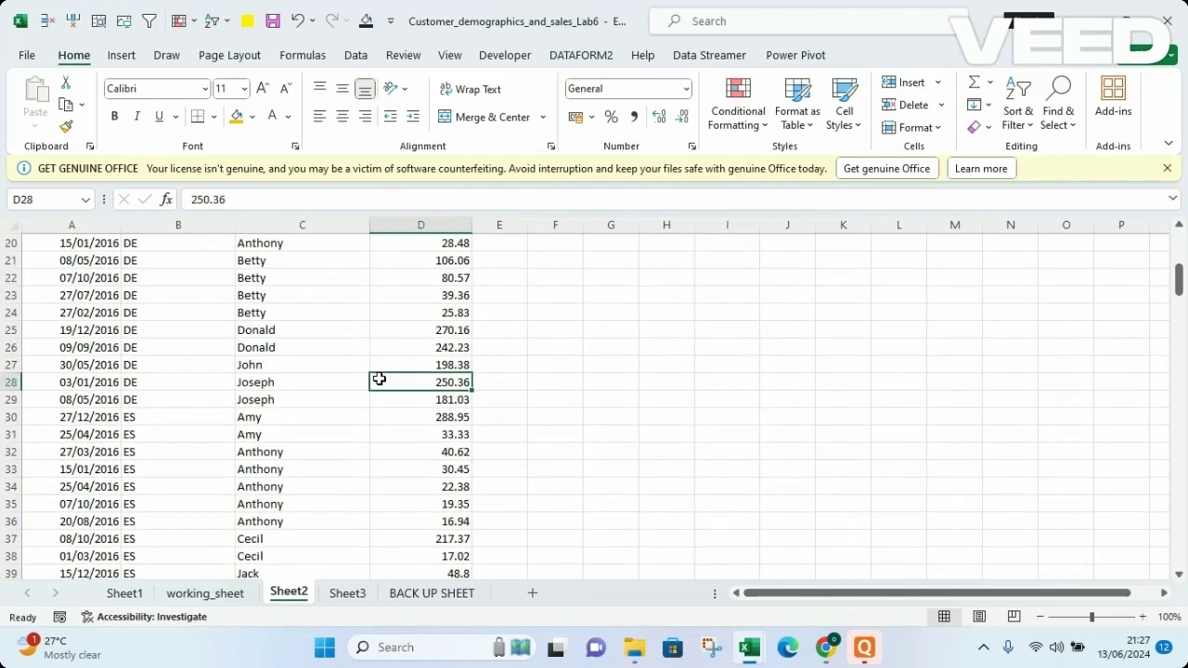
{"action": "key", "text": "Page_Down"}
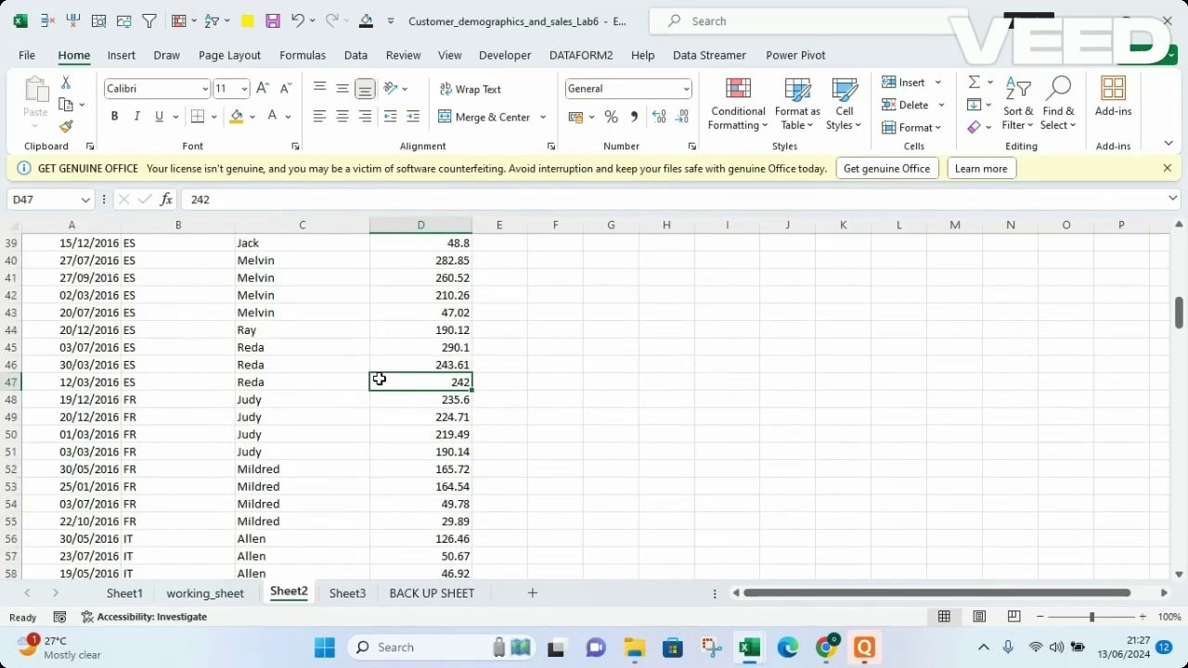
{"action": "key", "text": "Page_Down"}
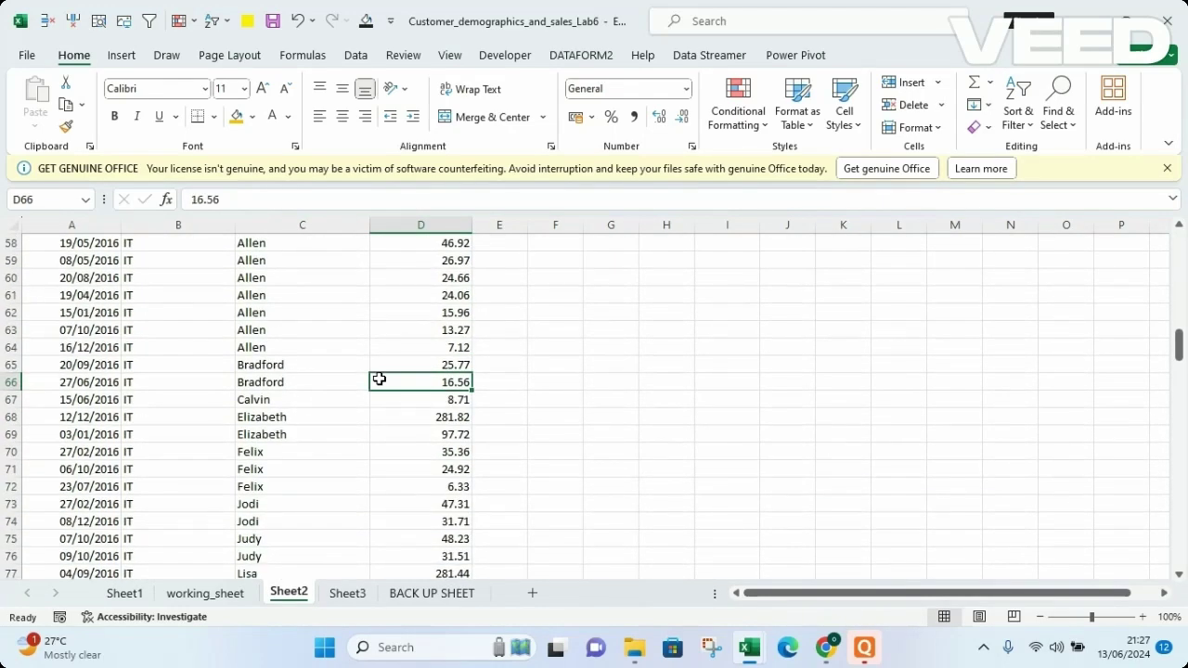
{"action": "key", "text": "Up"}
{"action": "key", "text": "Up"}
{"action": "key", "text": "Up"}
{"action": "key", "text": "Up"}
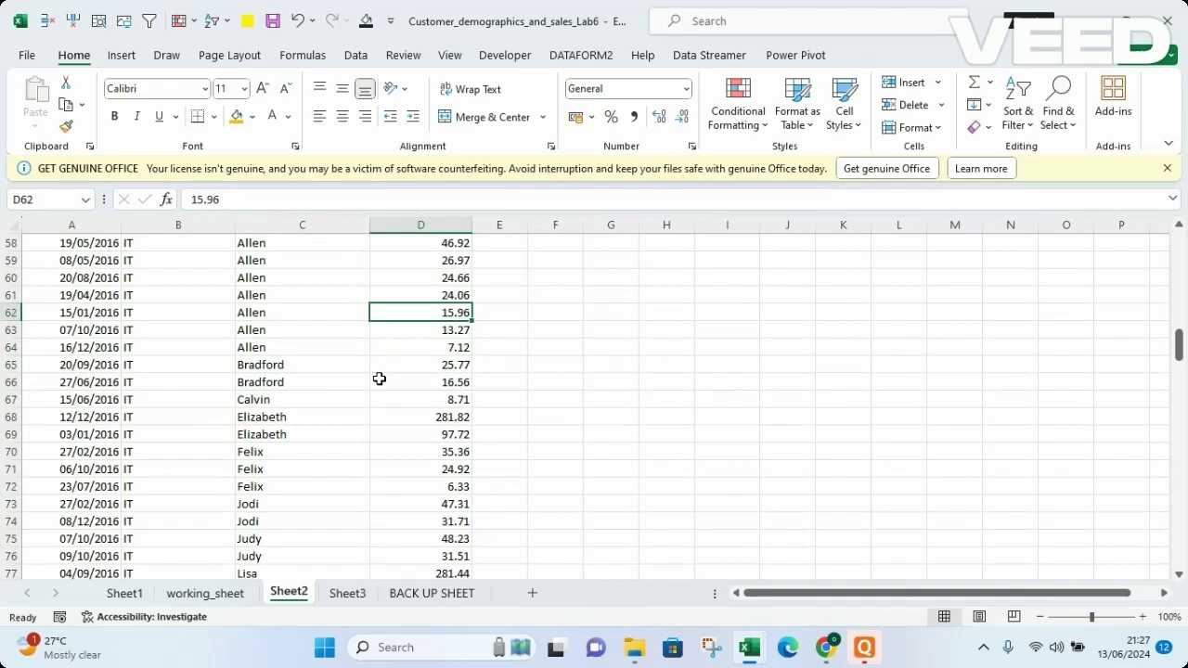
{"action": "key", "text": "Page_Up"}
{"action": "key", "text": "Page_Up"}
{"action": "key", "text": "Page_Up"}
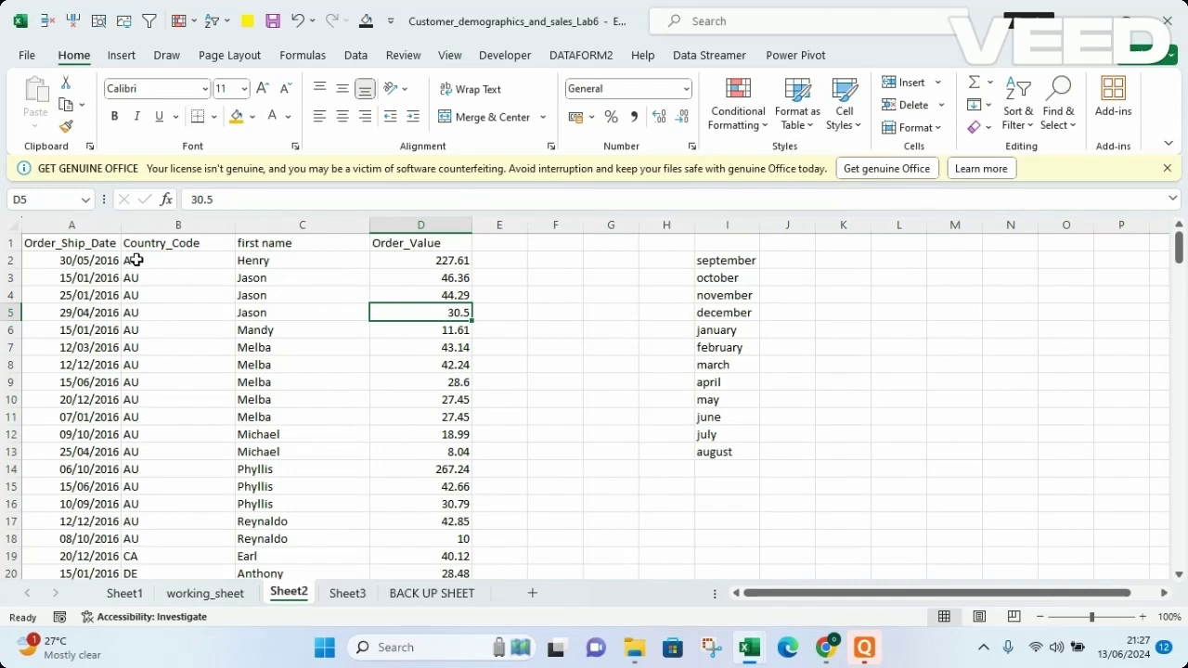
- Examine the AU rows of the sorted data, comparing the order values within each first name group and the matching ship dates
{"action": "left_click_drag", "start_coordinate": [139, 260], "coordinate": [256, 538]}
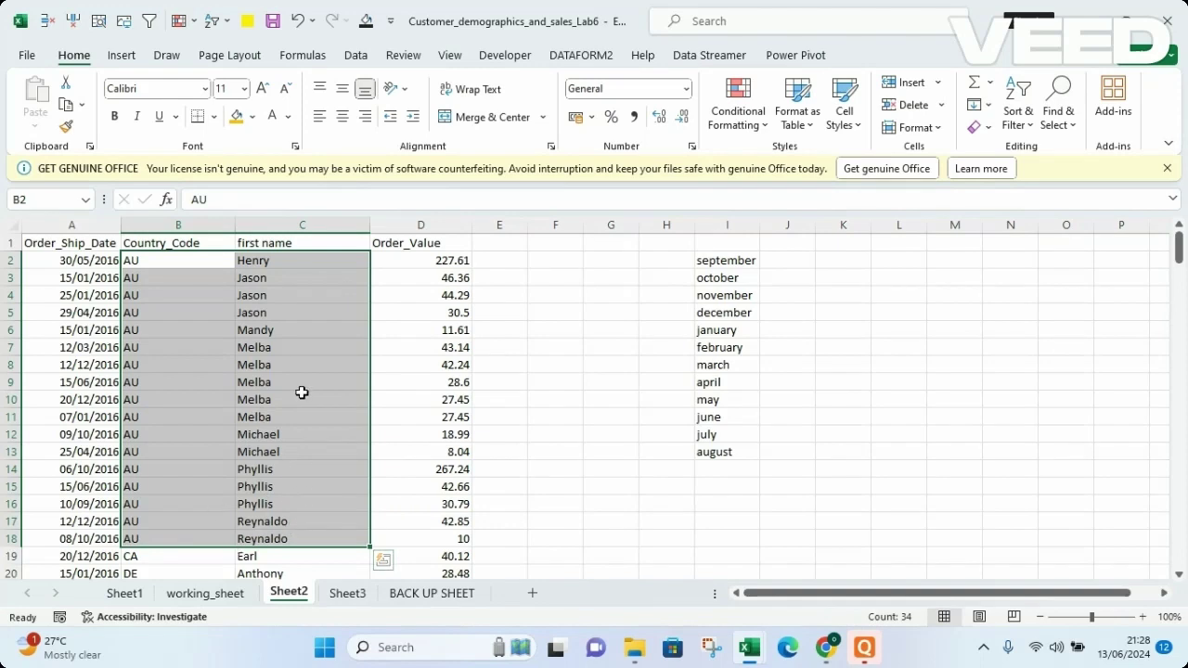
{"action": "left_click", "coordinate": [504, 364]}
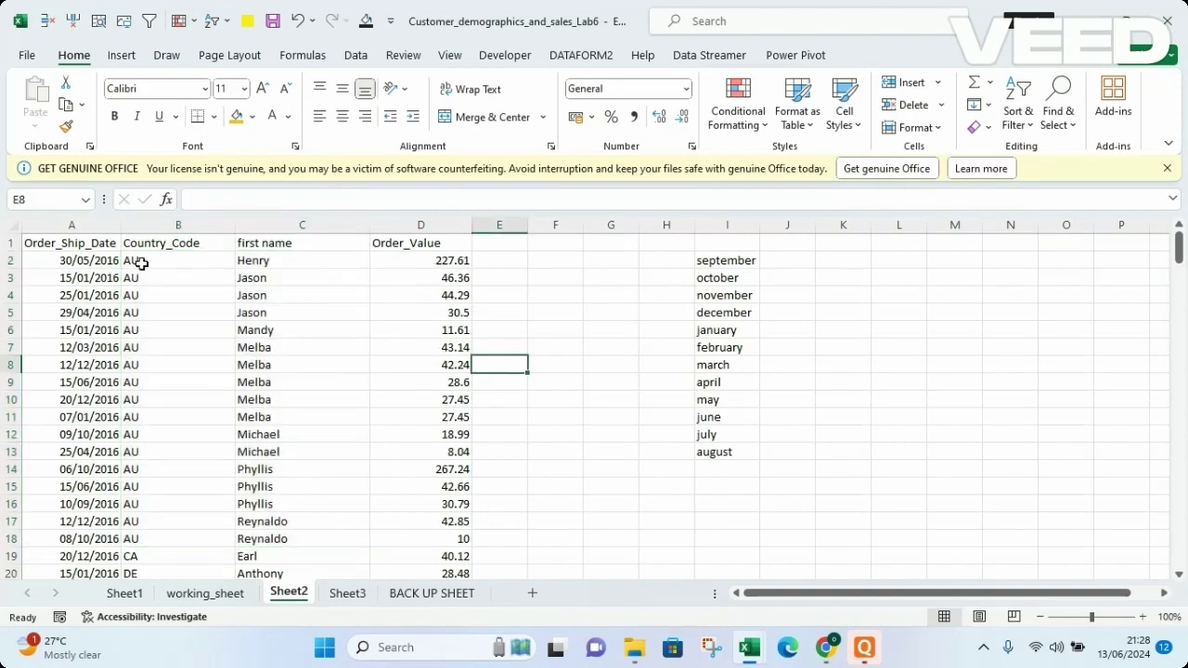
{"action": "left_click_drag", "start_coordinate": [141, 263], "coordinate": [451, 536]}
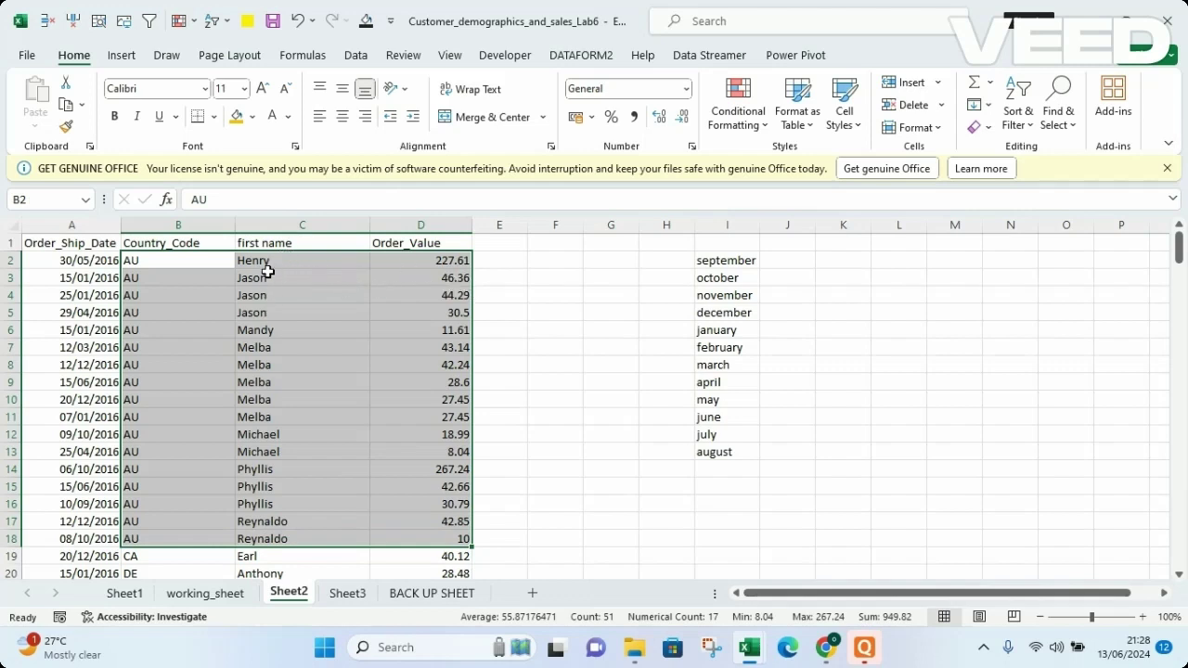
{"action": "left_click", "coordinate": [542, 354]}
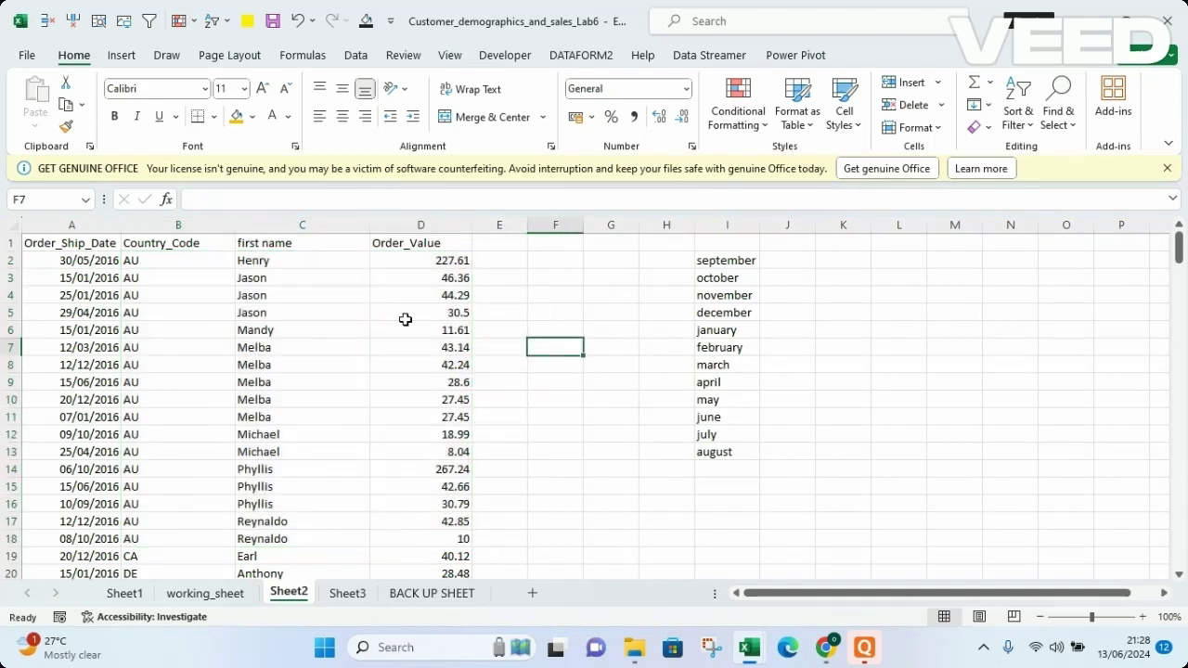
{"action": "left_click_drag", "start_coordinate": [260, 260], "coordinate": [395, 262]}
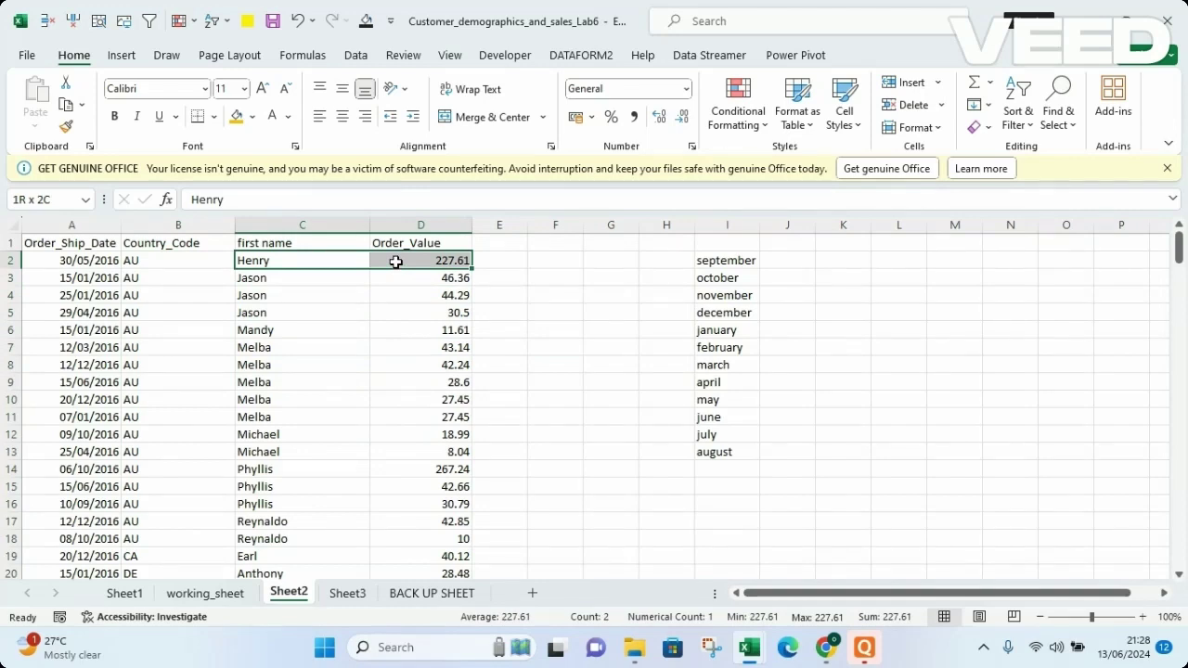
{"action": "left_click_drag", "start_coordinate": [254, 276], "coordinate": [453, 315]}
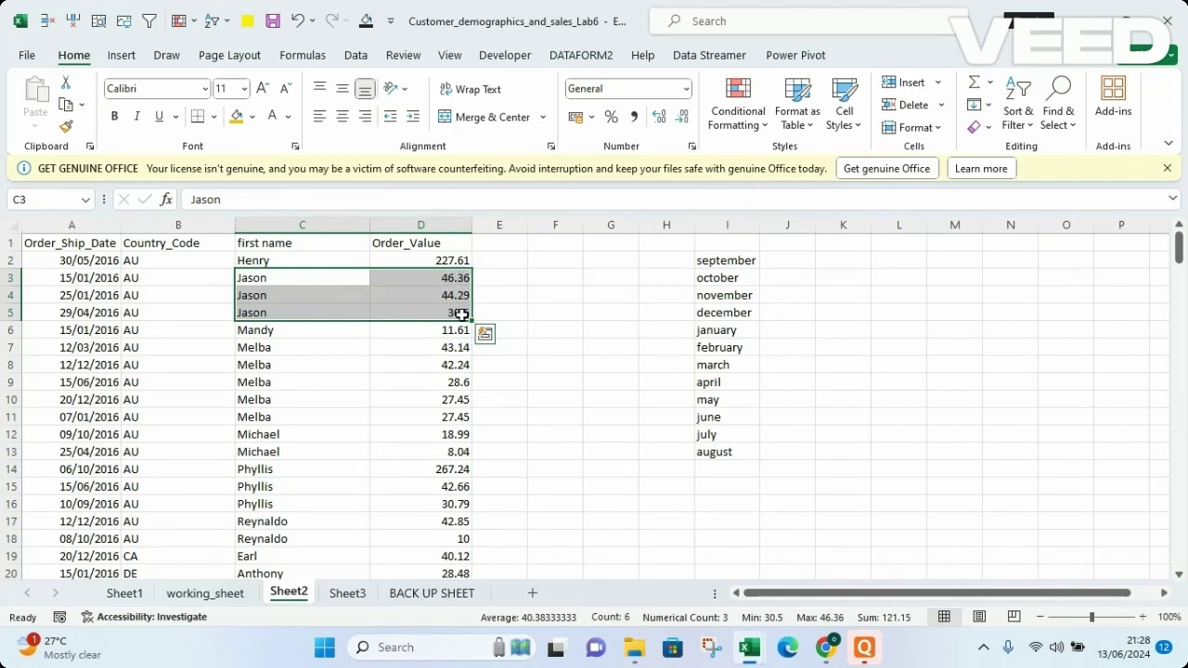
{"action": "left_click", "coordinate": [258, 335]}
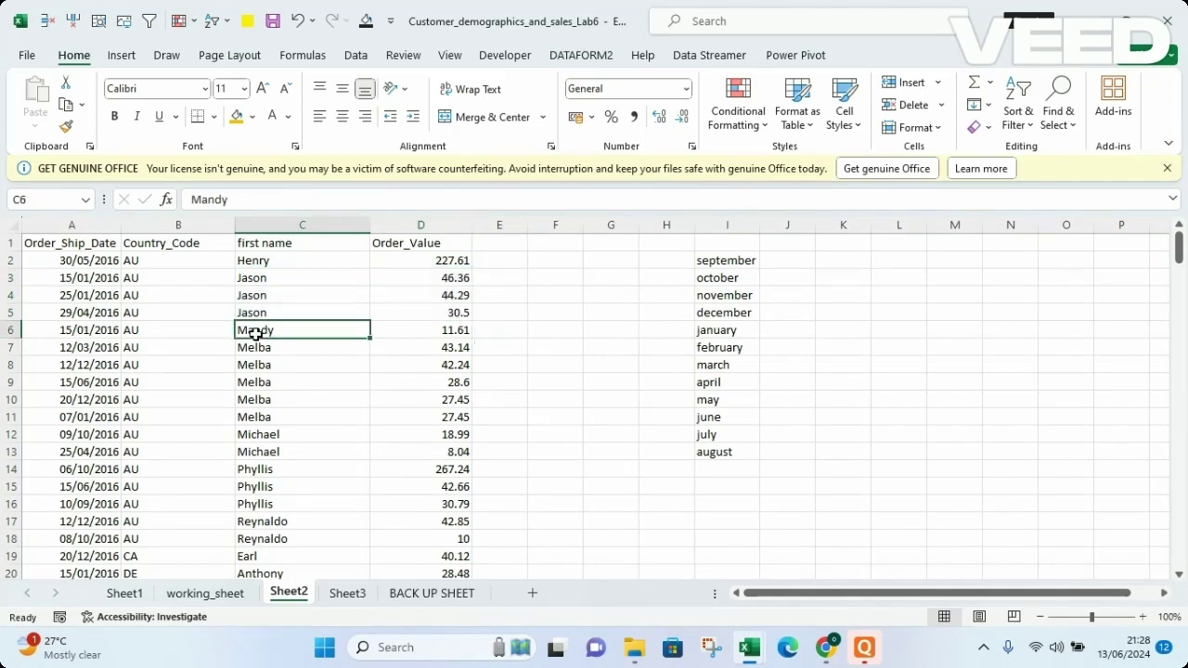
{"action": "left_click_drag", "start_coordinate": [280, 335], "coordinate": [417, 331]}
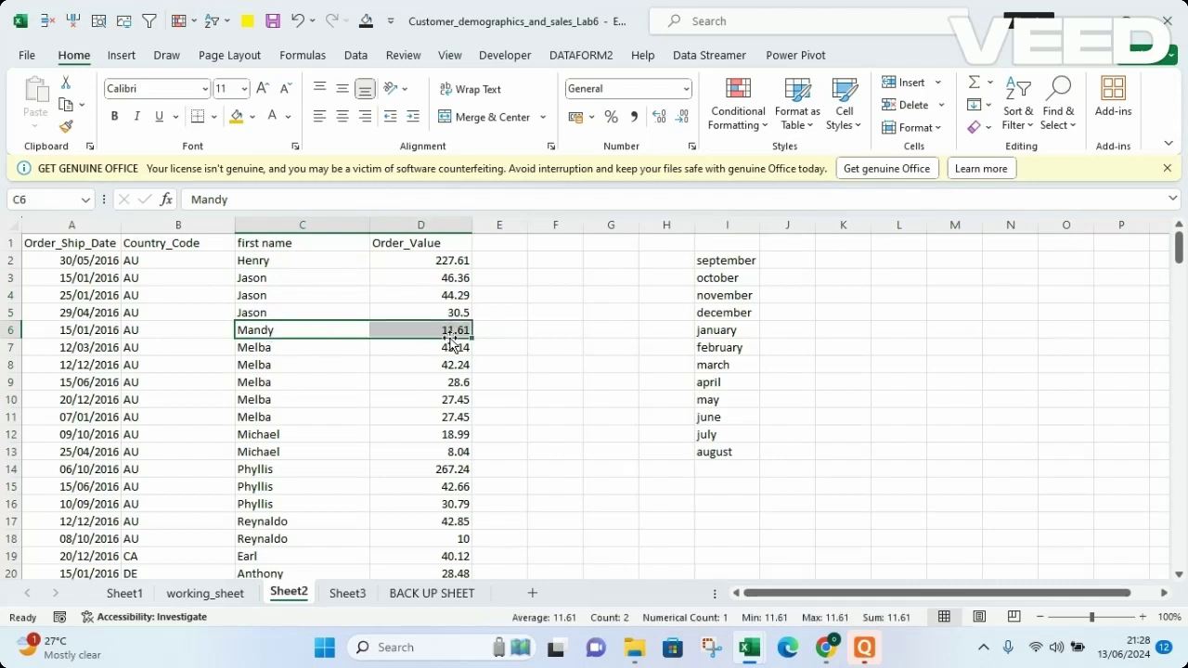
{"action": "left_click_drag", "start_coordinate": [254, 345], "coordinate": [429, 408]}
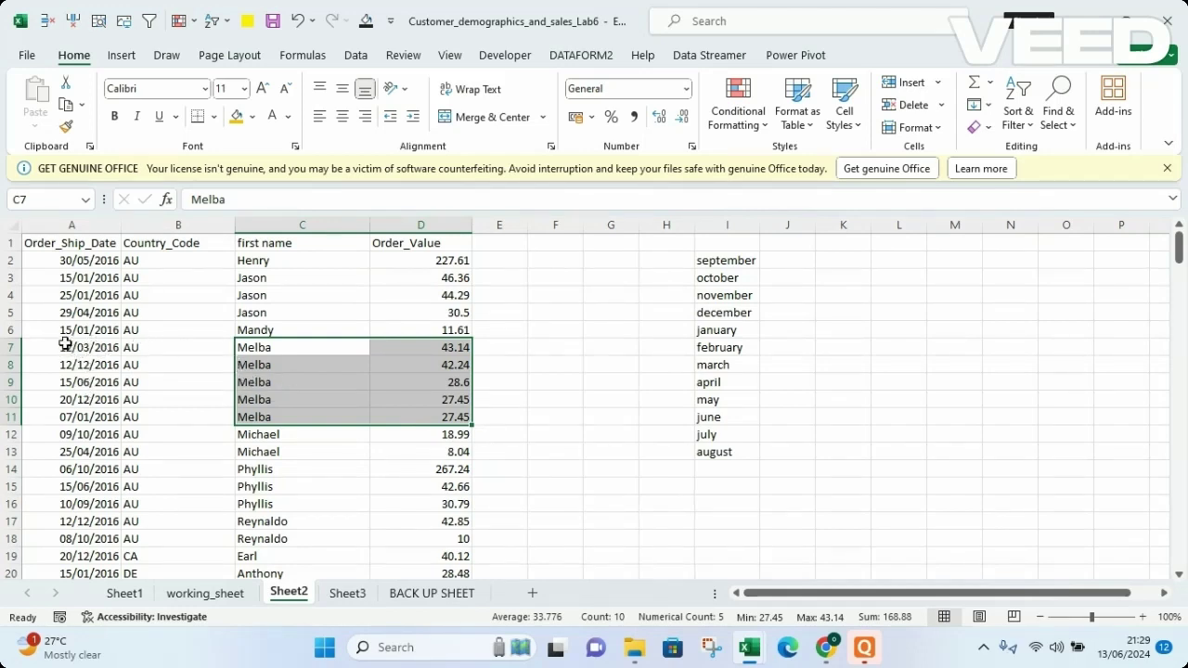
{"action": "left_click", "coordinate": [65, 344]}
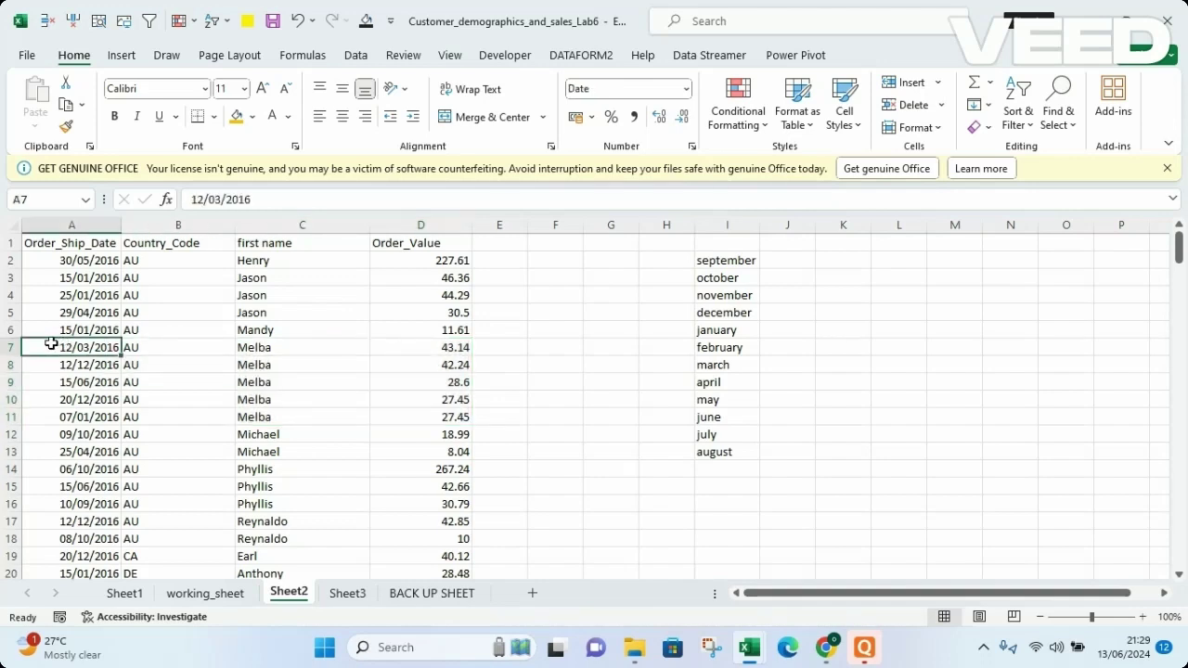
{"action": "left_click_drag", "start_coordinate": [51, 345], "coordinate": [431, 424]}
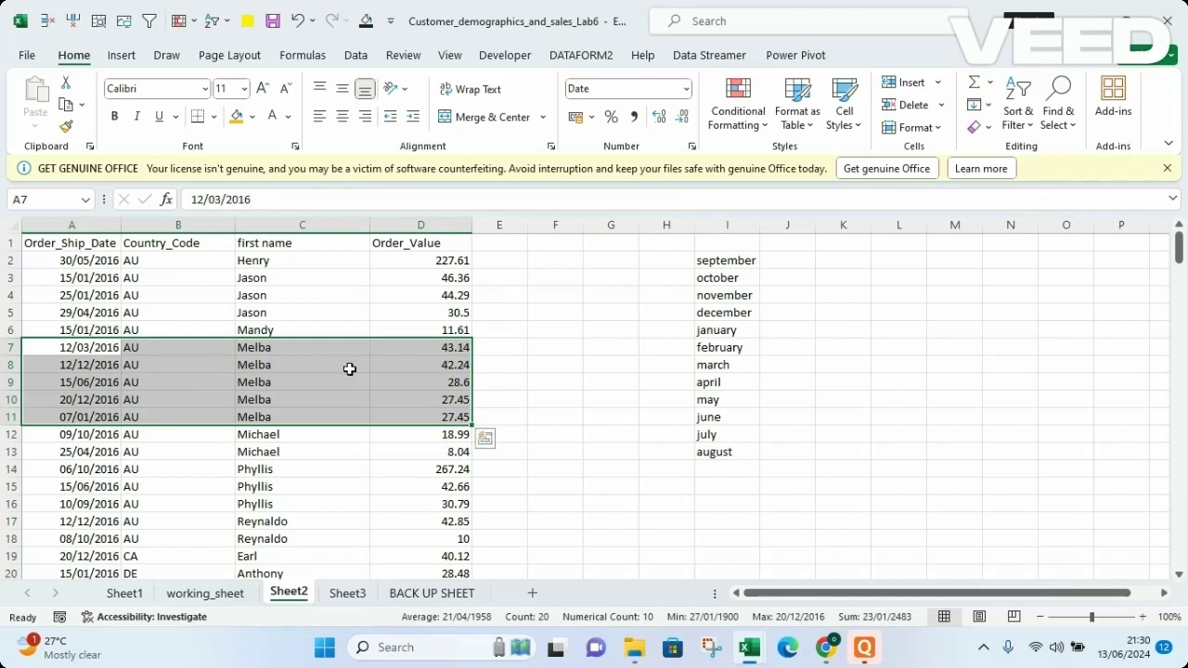
{"action": "left_click", "coordinate": [515, 406]}
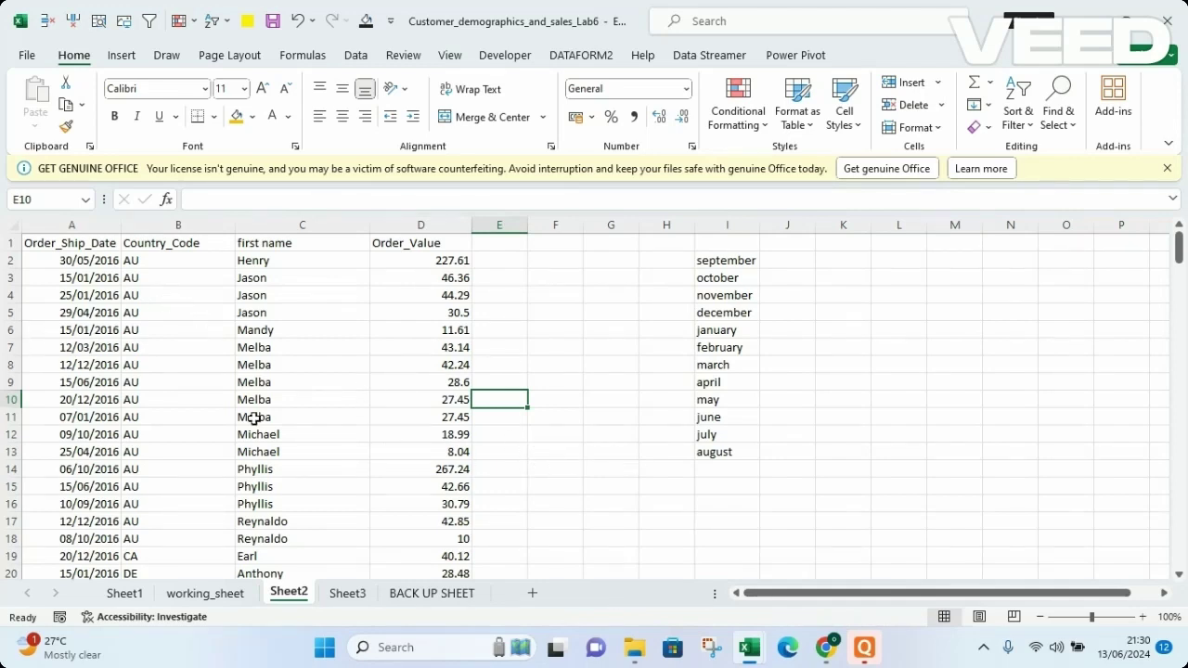
{"action": "left_click", "coordinate": [617, 458]}
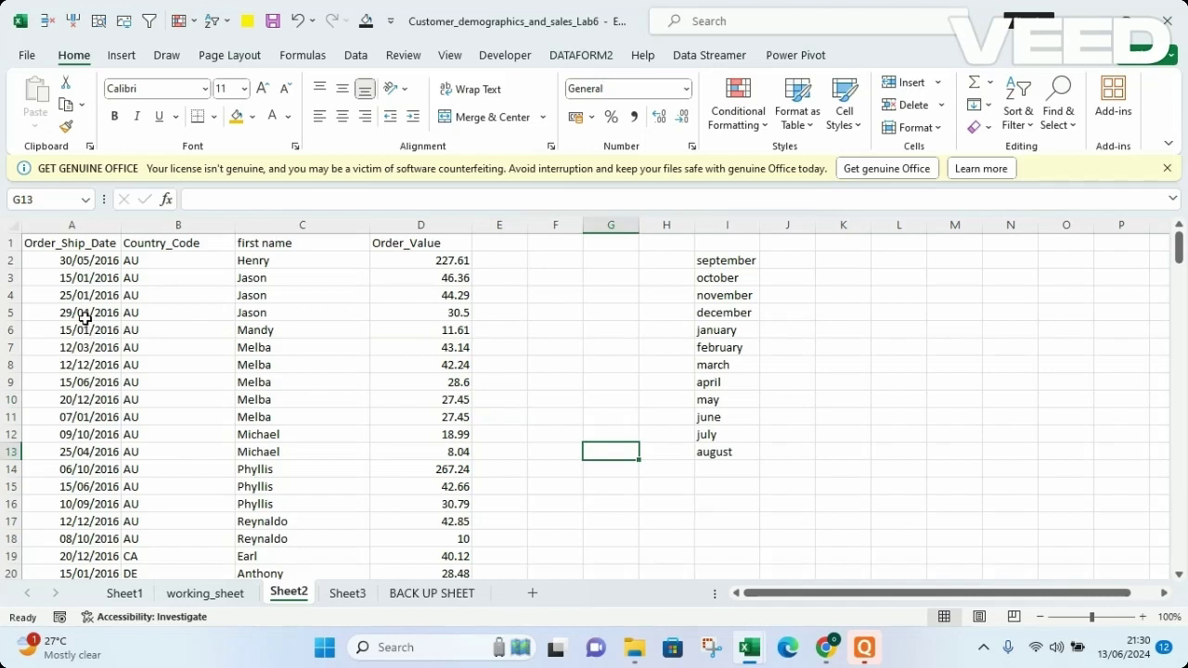
- Sort the Sheet2 data by Order_Ship_Date from oldest to newest, and undo that sort
{"action": "left_click", "coordinate": [85, 318]}
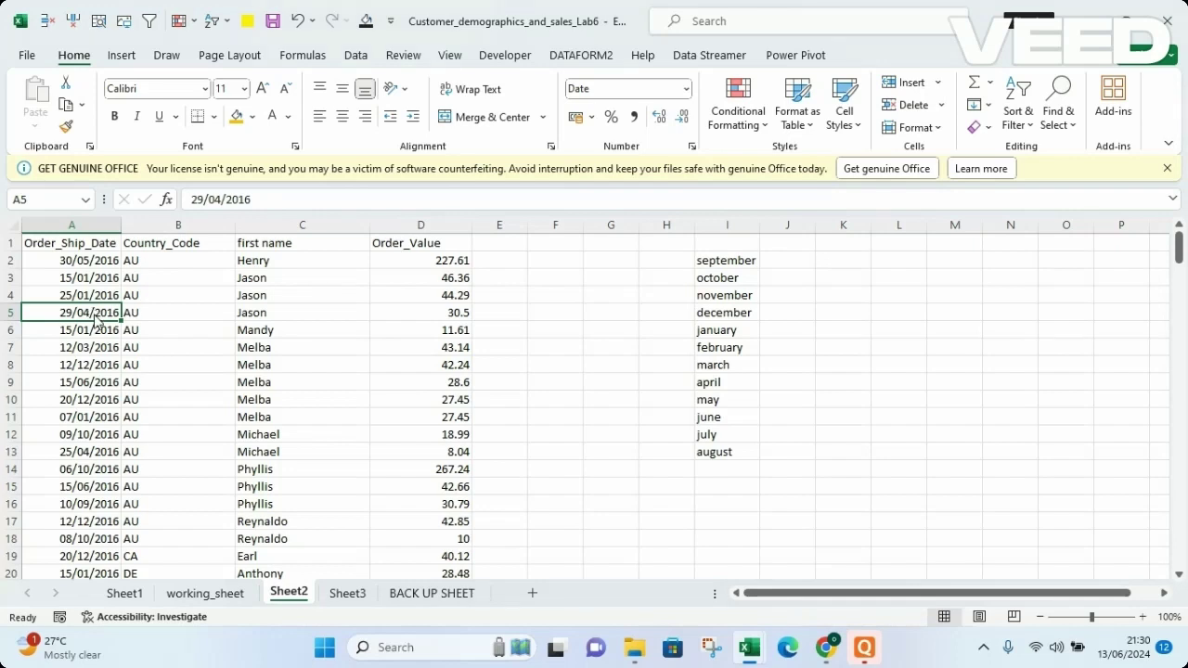
{"action": "right_click", "coordinate": [97, 319]}
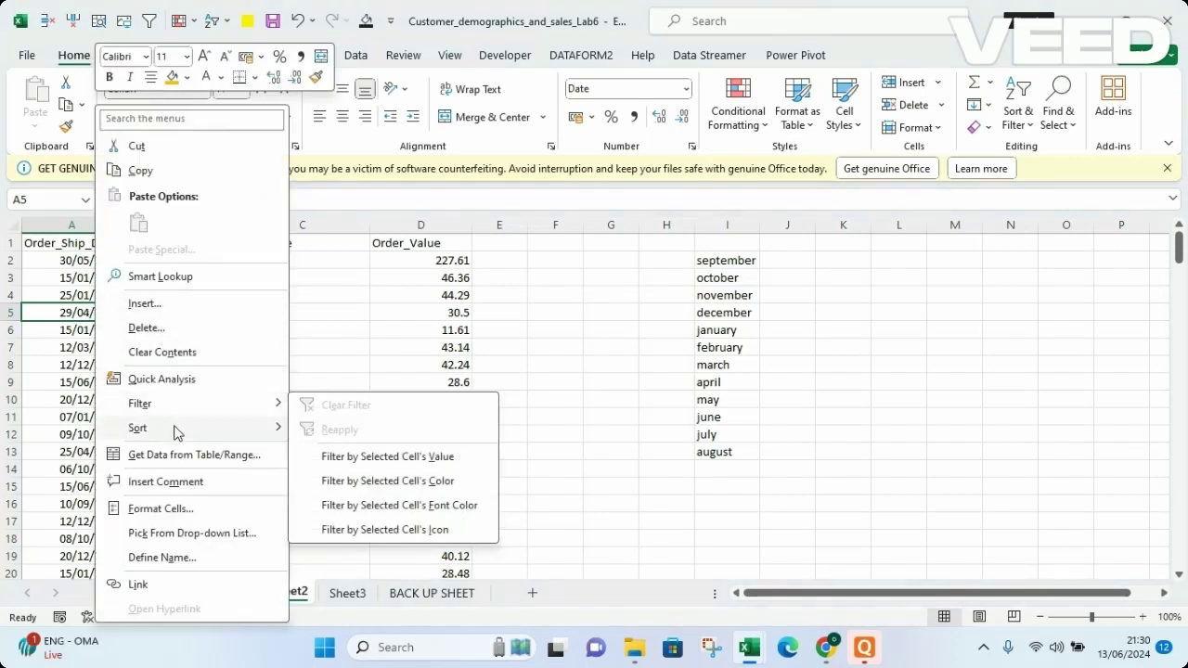
{"action": "mouse_move", "coordinate": [175, 430]}
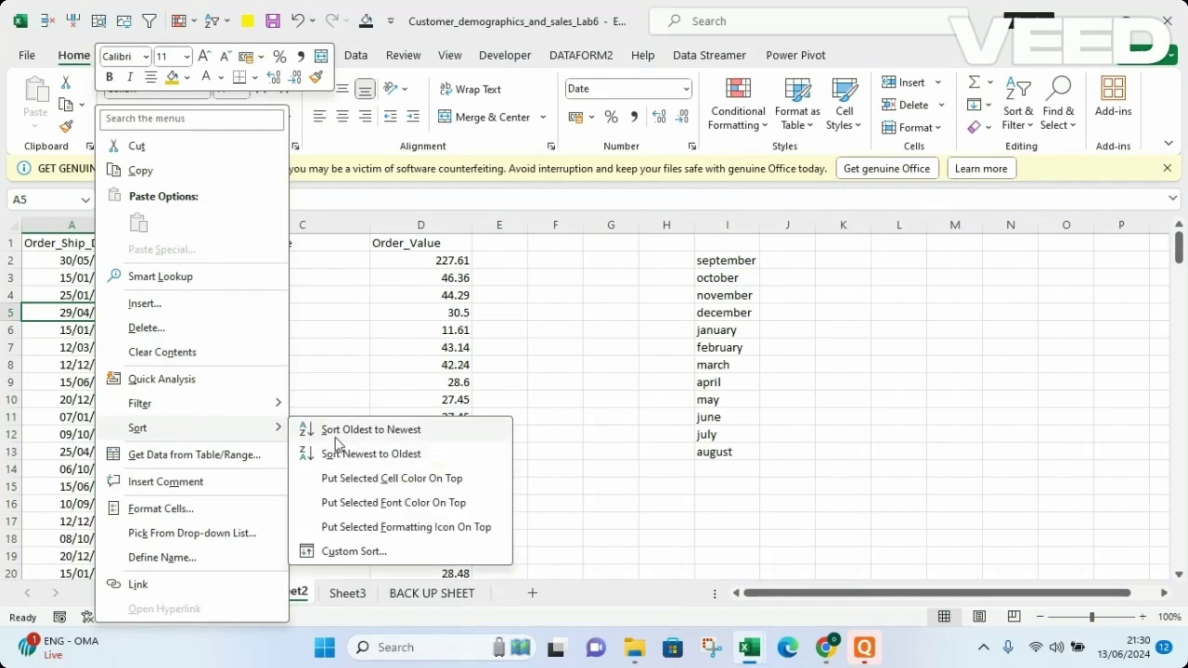
{"action": "left_click", "coordinate": [372, 430]}
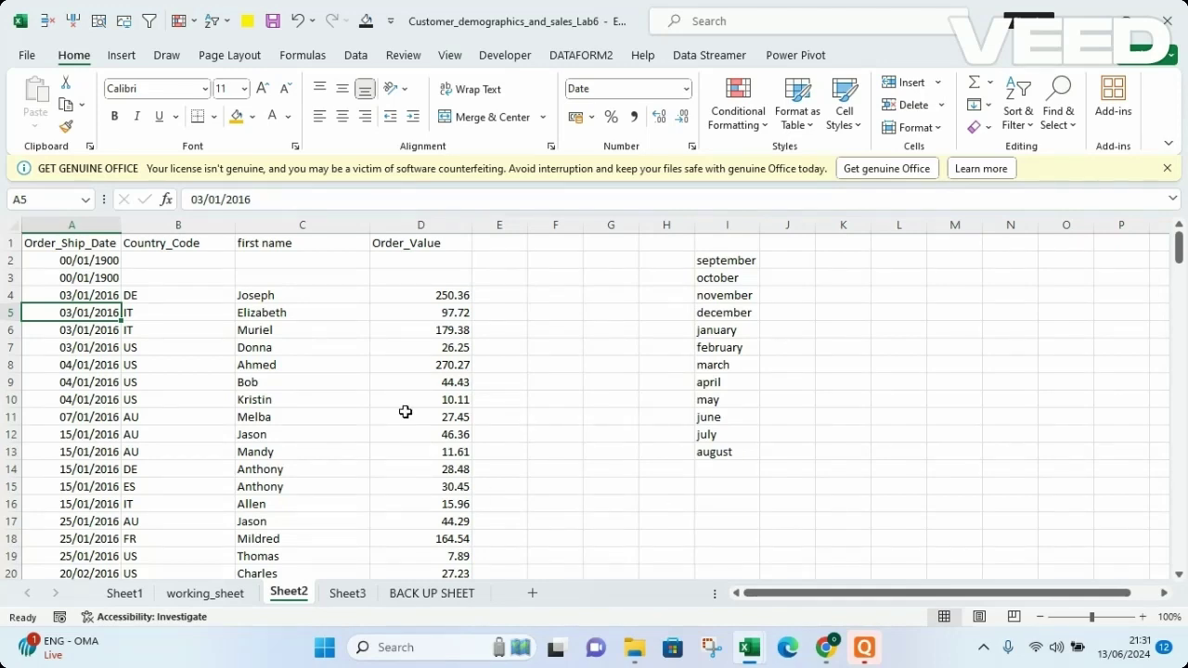
{"action": "left_click", "coordinate": [298, 21]}
{"action": "left_click", "coordinate": [577, 367]}
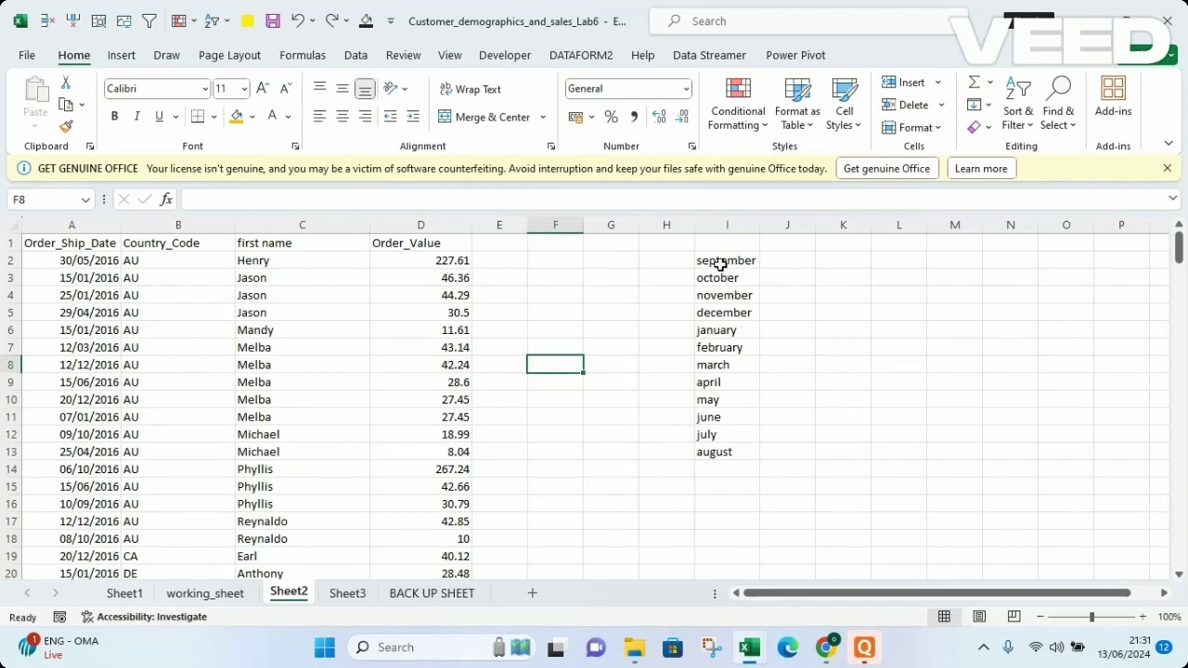
- Copy the month list from I2:I13 into column E beginning at E2, directly beside the Order_Value data
{"action": "left_click_drag", "start_coordinate": [719, 265], "coordinate": [726, 447]}
{"action": "key", "text": "ctrl+c"}
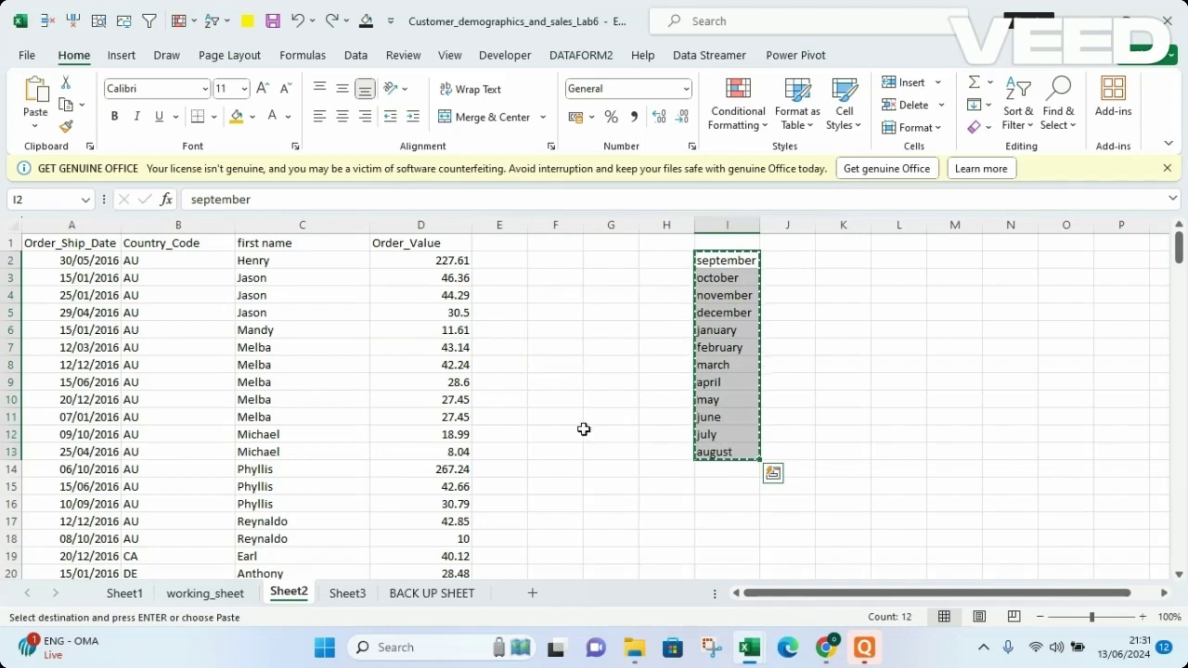
{"action": "left_click", "coordinate": [485, 262]}
{"action": "key", "text": "ctrl+v"}
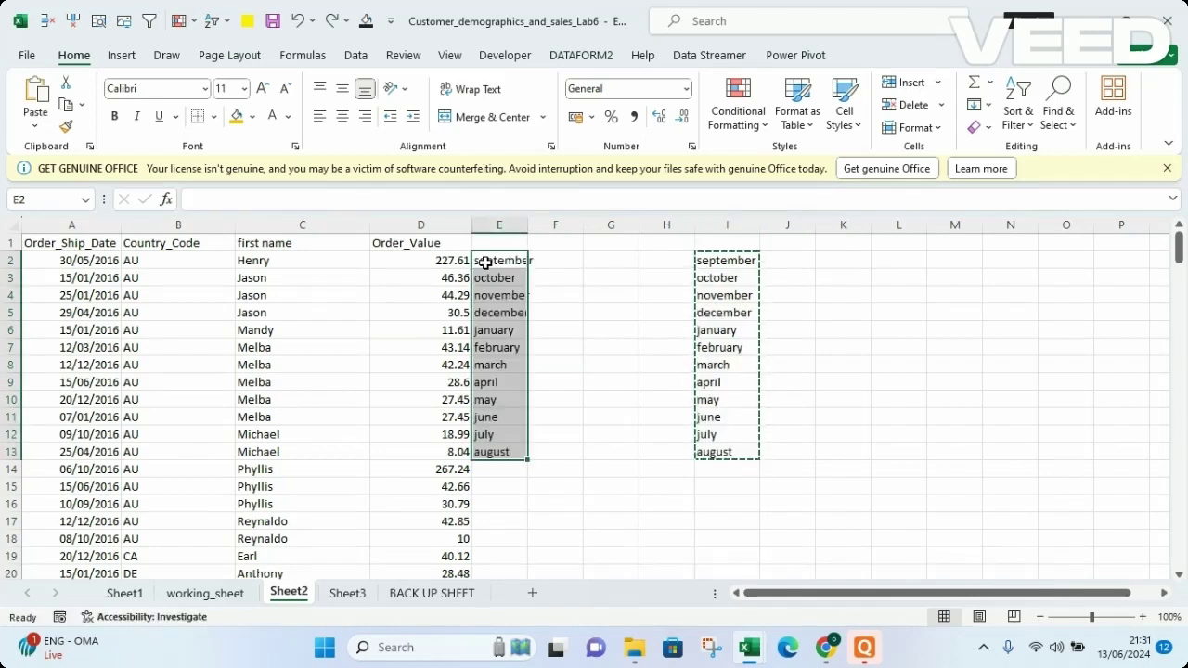
{"action": "left_click", "coordinate": [623, 309]}
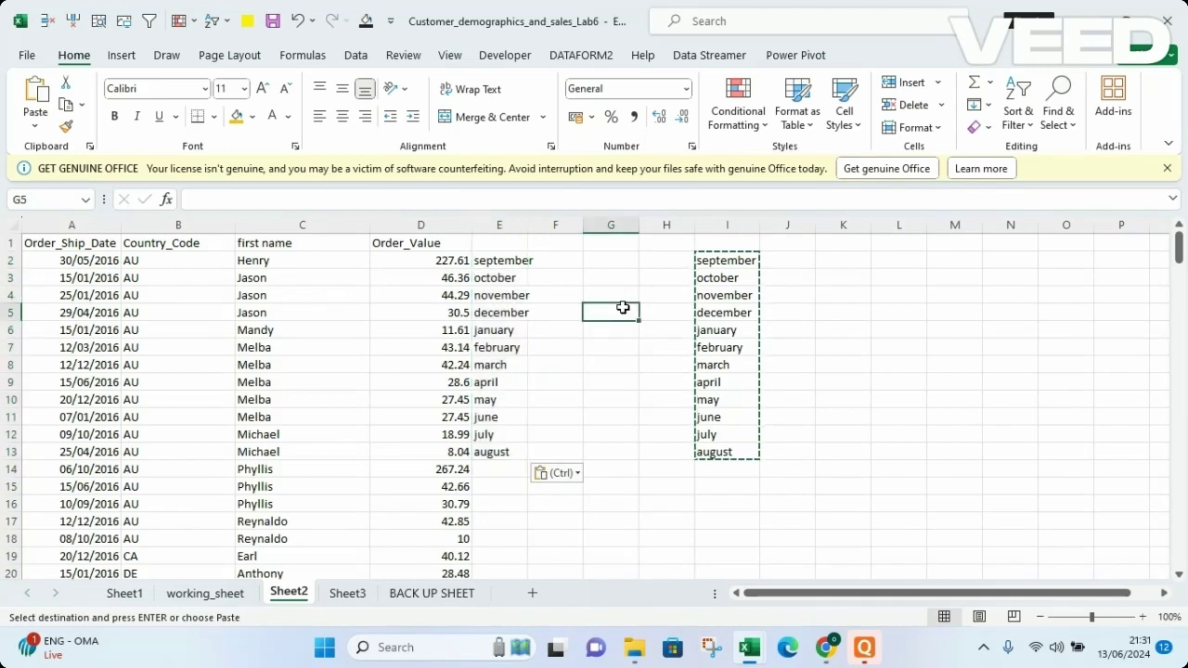
{"action": "key", "text": "Escape"}
{"action": "left_click", "coordinate": [521, 380]}
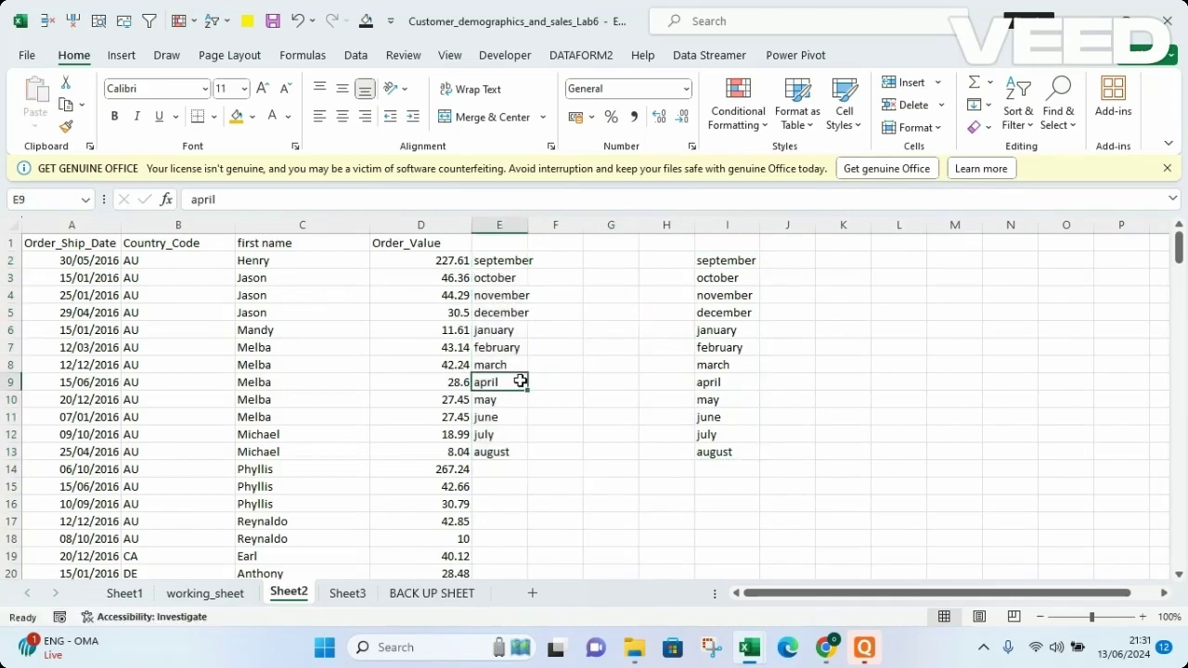
- Sort the data by first name from A to Z with the month list adjoining it, and look through the rows
{"action": "left_click", "coordinate": [255, 295]}
{"action": "right_click", "coordinate": [255, 297]}
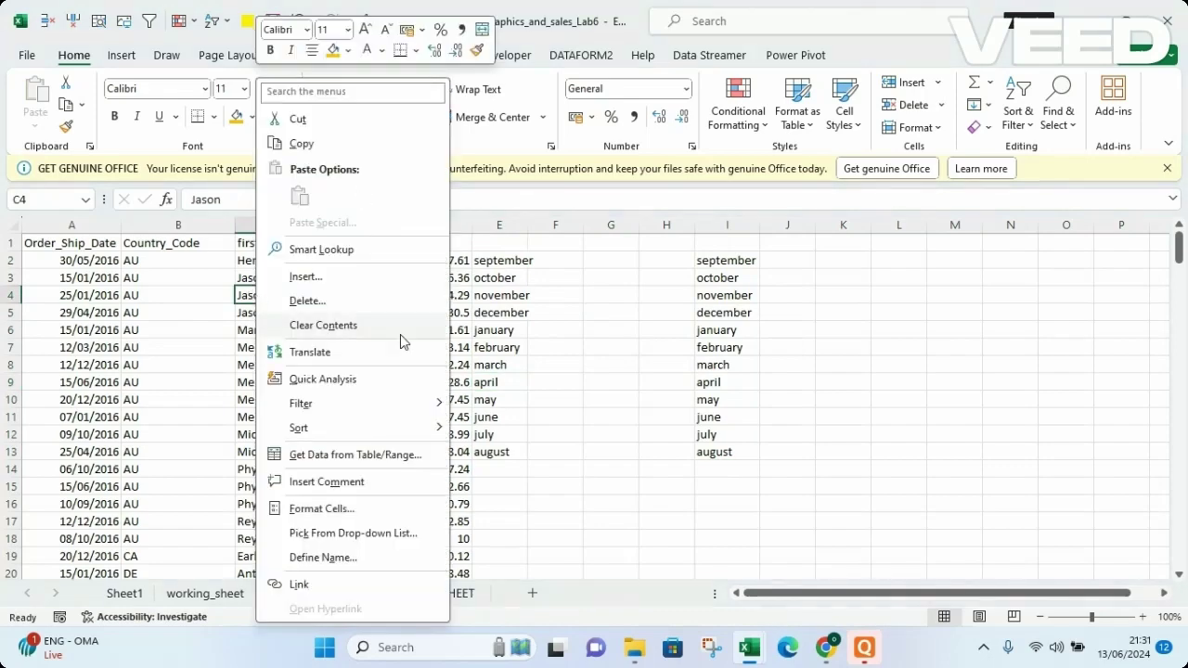
{"action": "mouse_move", "coordinate": [371, 430]}
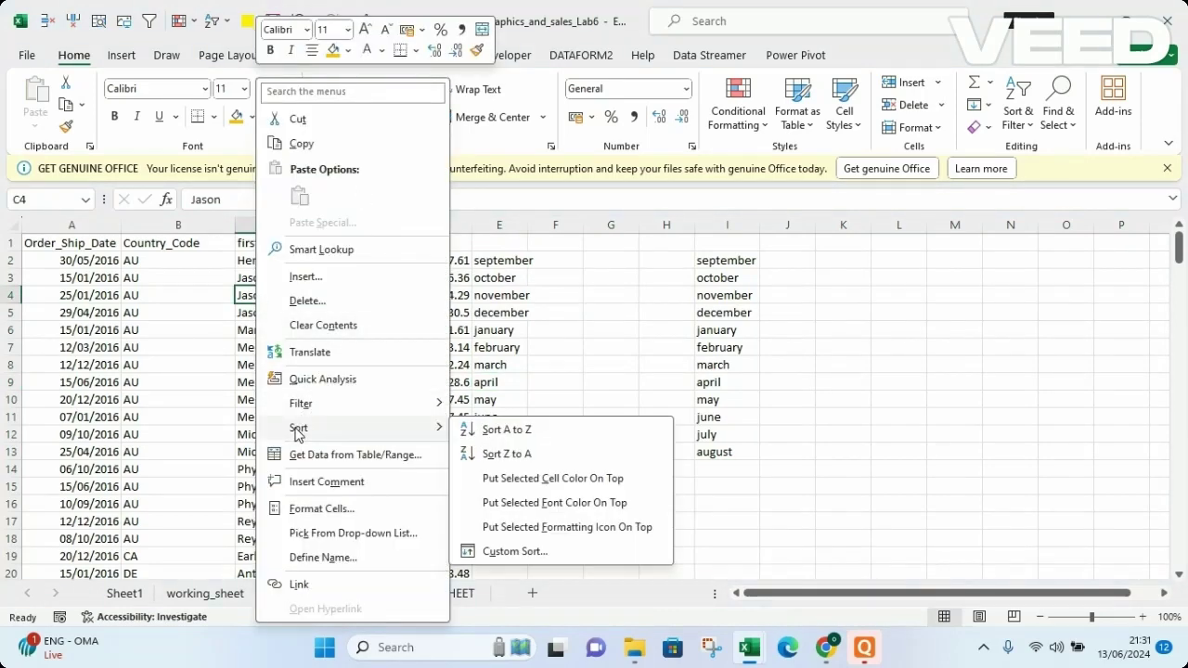
{"action": "left_click", "coordinate": [506, 429]}
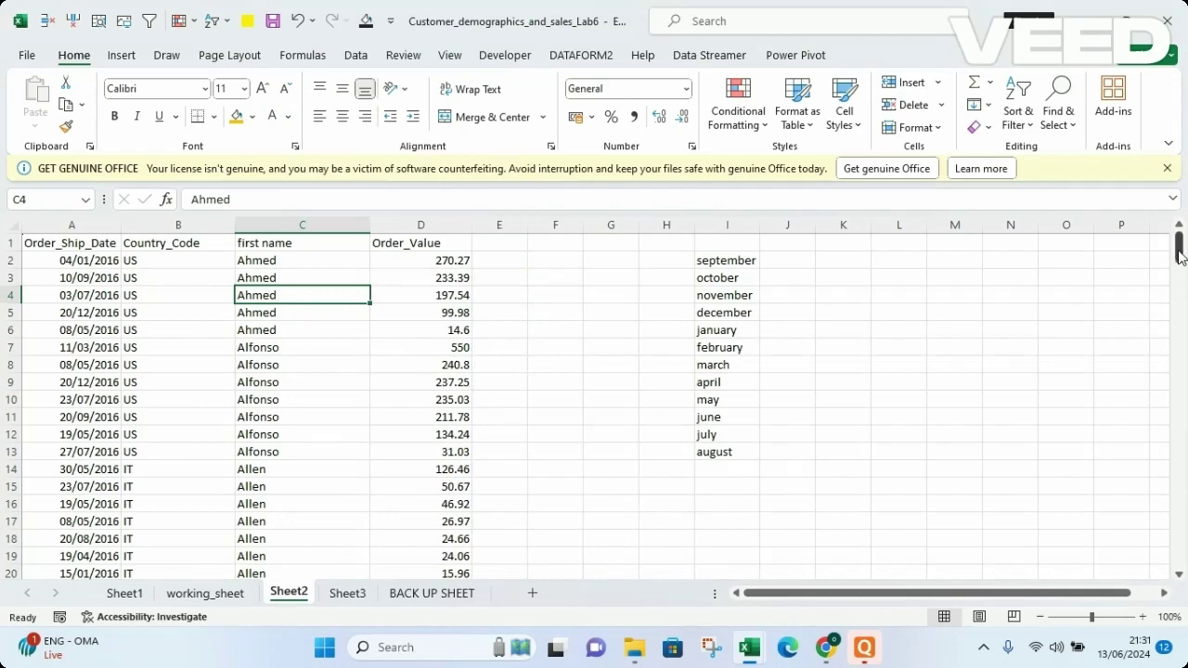
{"action": "left_click_drag", "start_coordinate": [1178, 249], "coordinate": [1163, 210]}
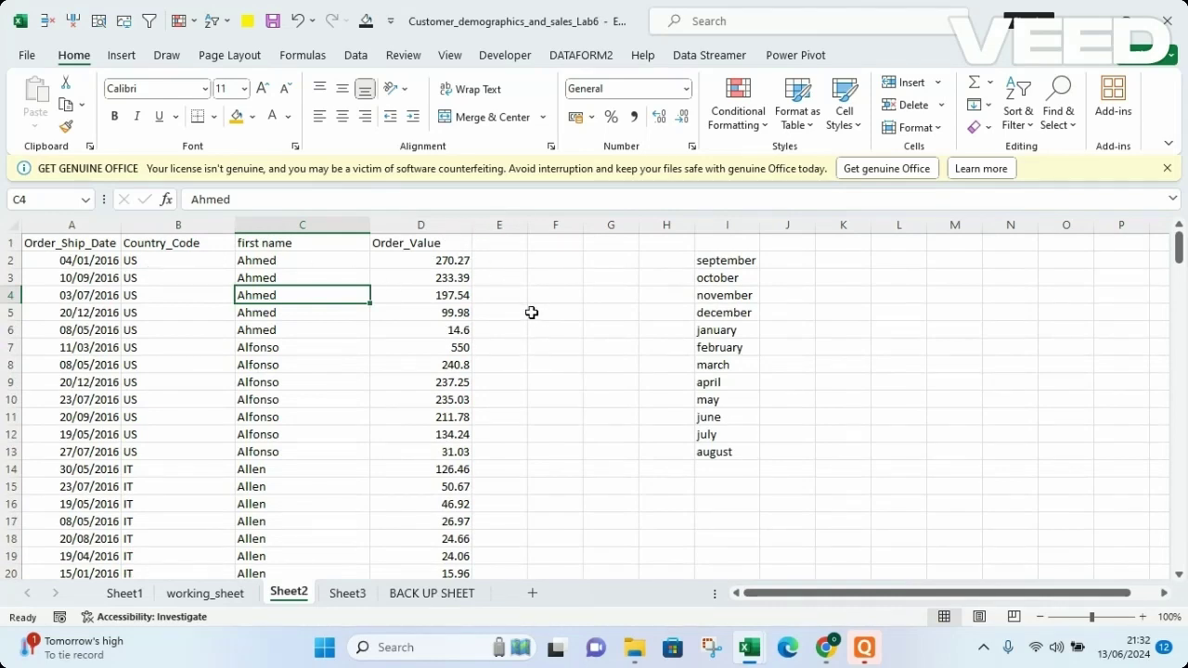
- Check column E for the month entries and undo the first name sort
{"action": "left_click", "coordinate": [493, 217]}
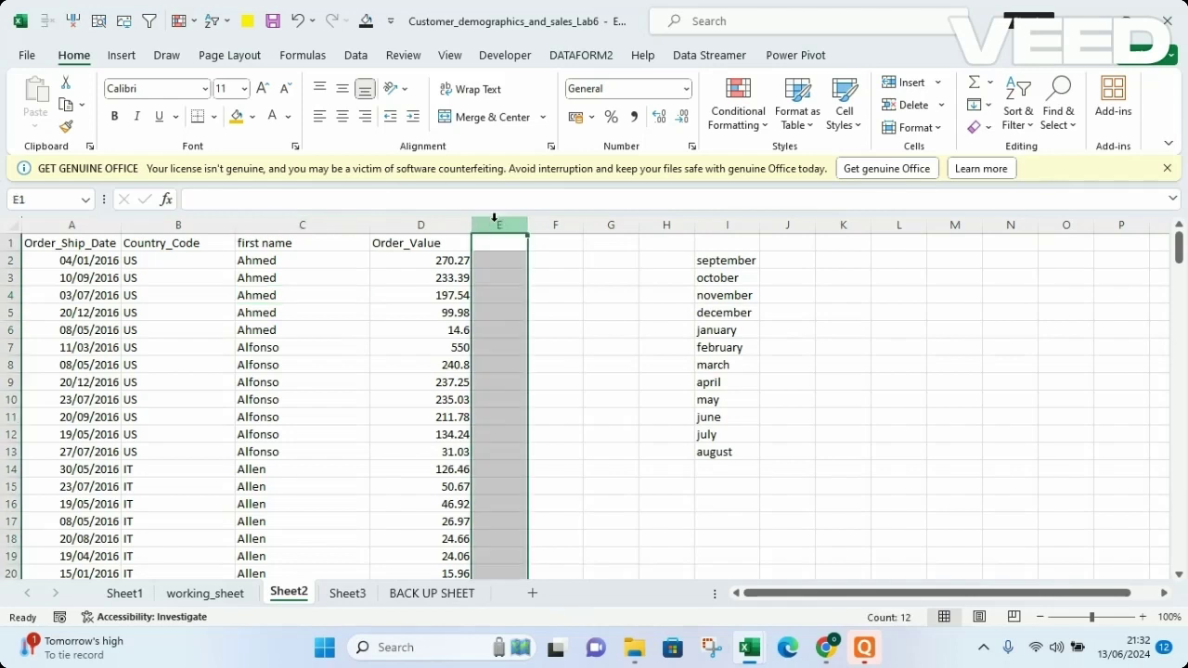
{"action": "left_click", "coordinate": [454, 363]}
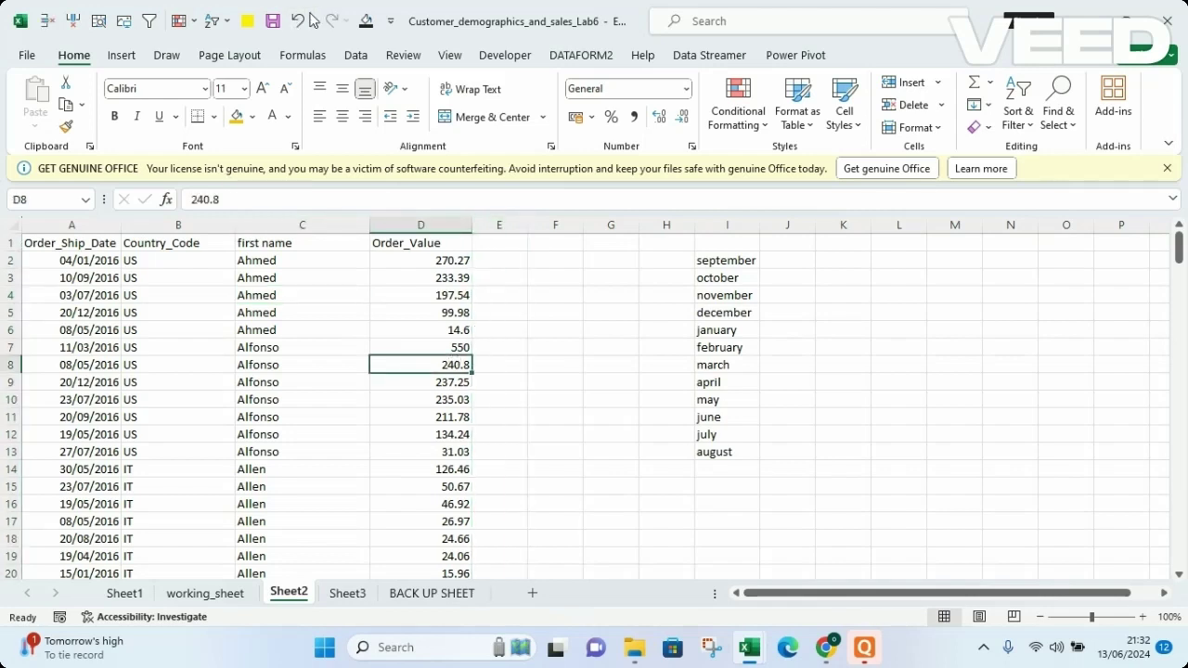
{"action": "left_click", "coordinate": [295, 19]}
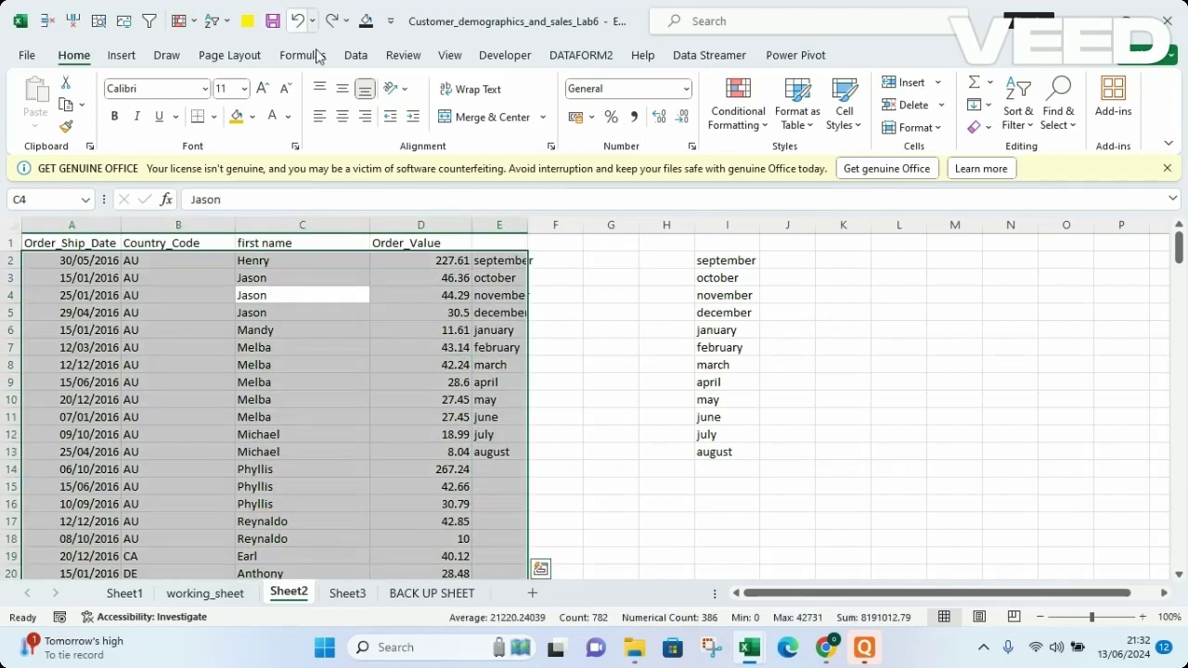
{"action": "left_click", "coordinate": [610, 379]}
- Insert a blank column before column E to separate the month list from the Order_Value column
{"action": "left_click", "coordinate": [497, 224]}
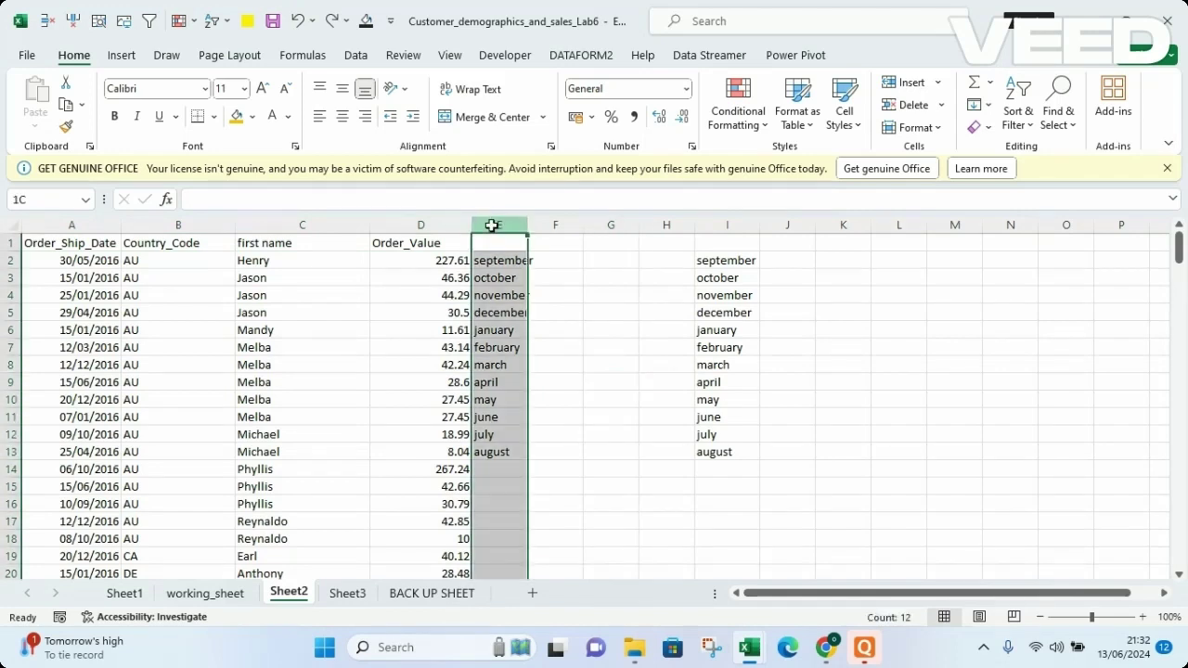
{"action": "right_click", "coordinate": [496, 225]}
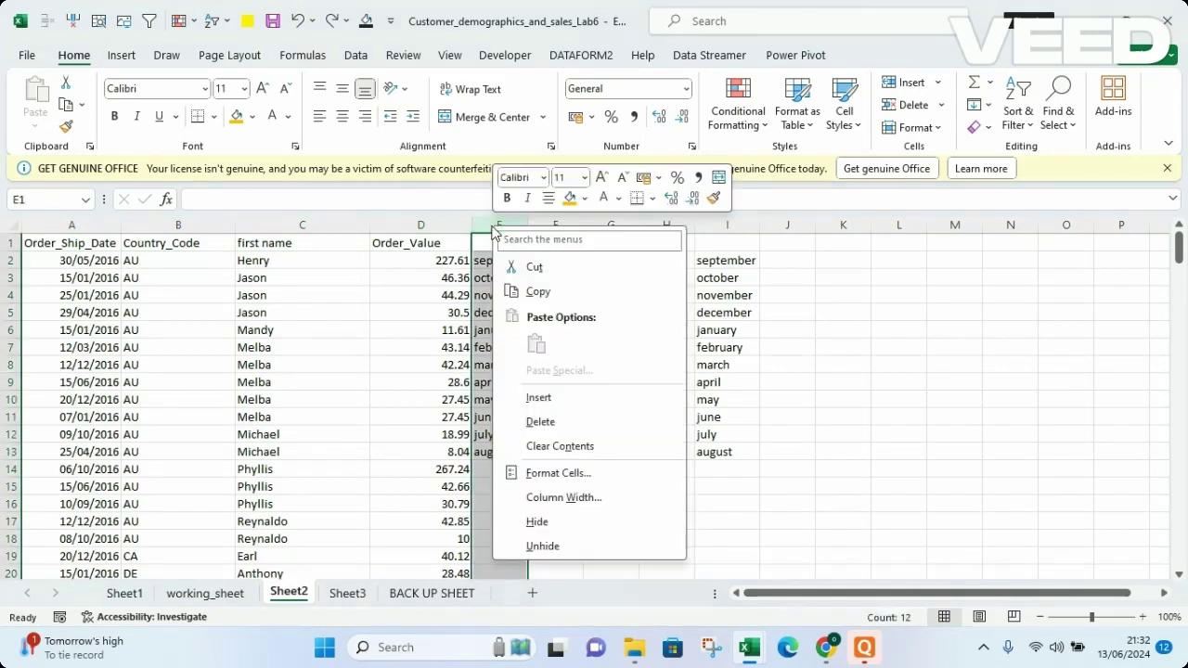
{"action": "left_click", "coordinate": [538, 397]}
{"action": "left_click", "coordinate": [656, 506]}
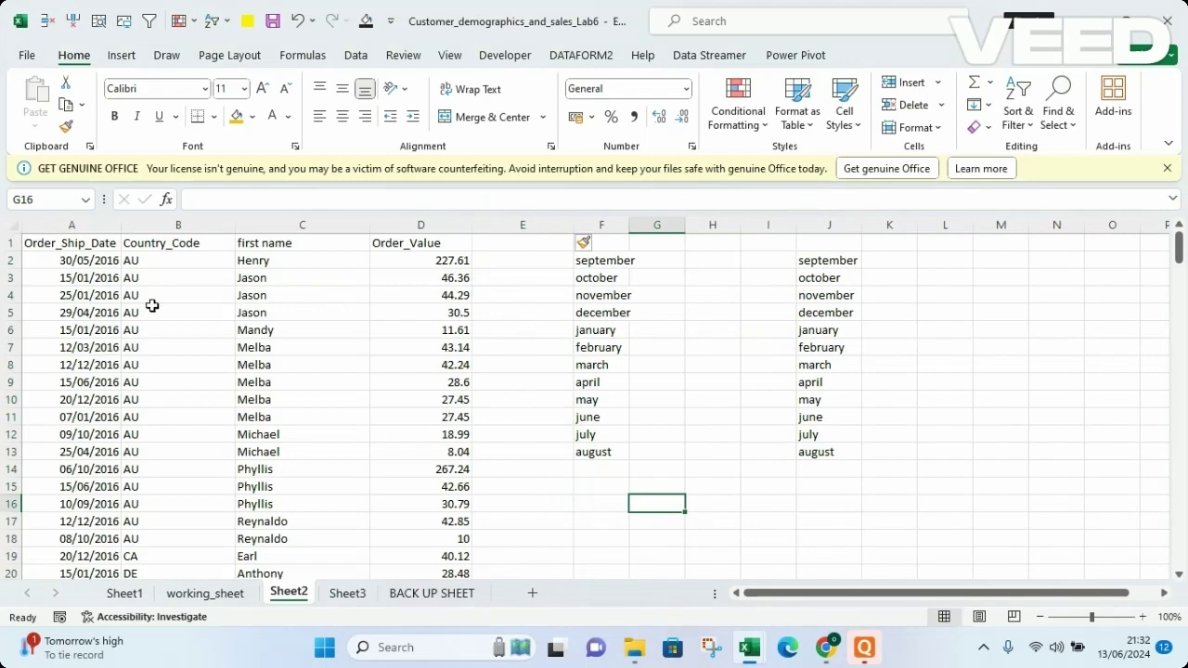
- Sort the customer data by the first name column from A to Z
{"action": "left_click", "coordinate": [244, 342]}
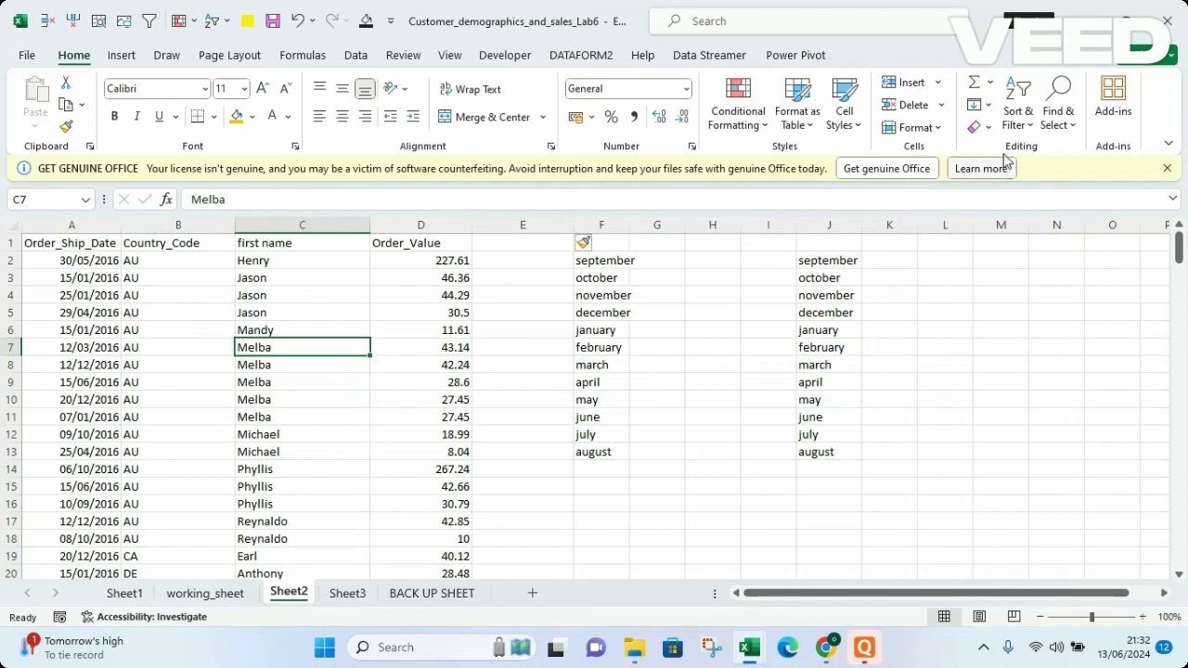
{"action": "left_click", "coordinate": [1014, 111]}
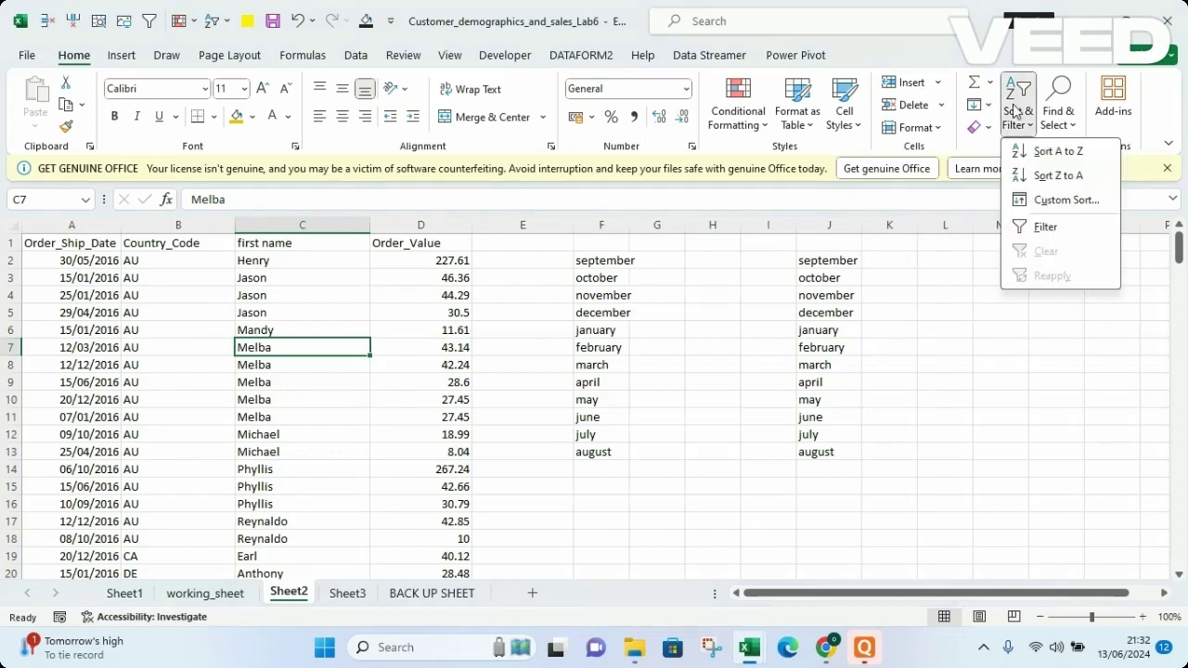
{"action": "left_click", "coordinate": [1049, 152]}
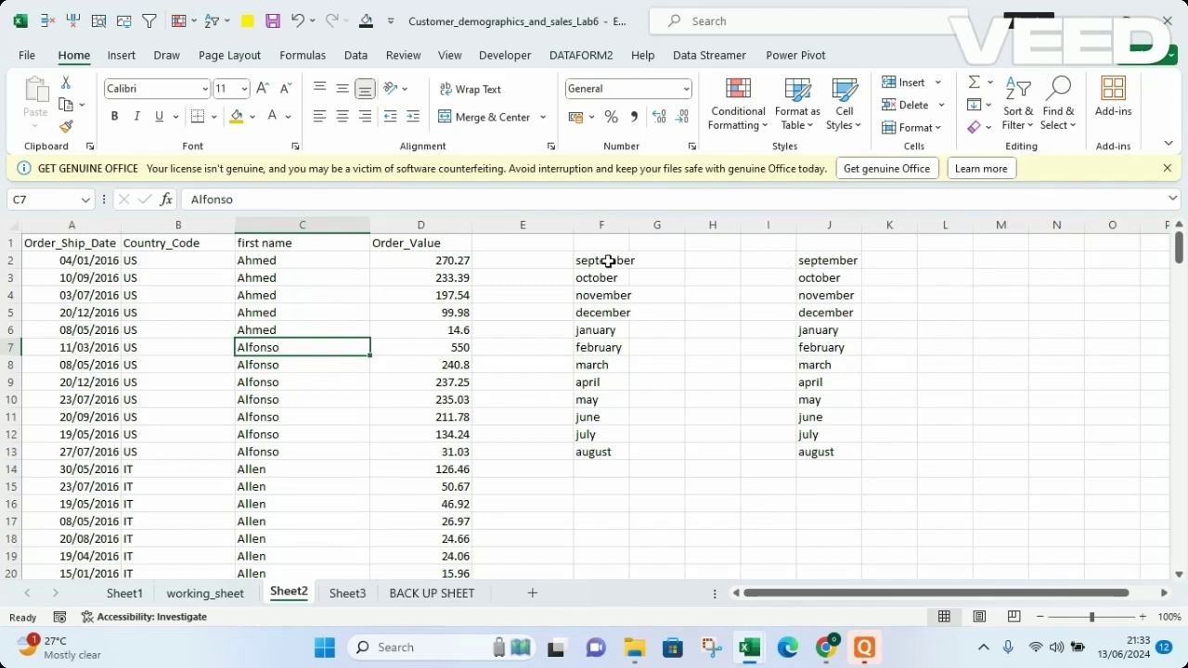
- Delete the month list in column F, from september to august
{"action": "left_click_drag", "start_coordinate": [604, 261], "coordinate": [605, 466]}
{"action": "key", "text": "Delete"}
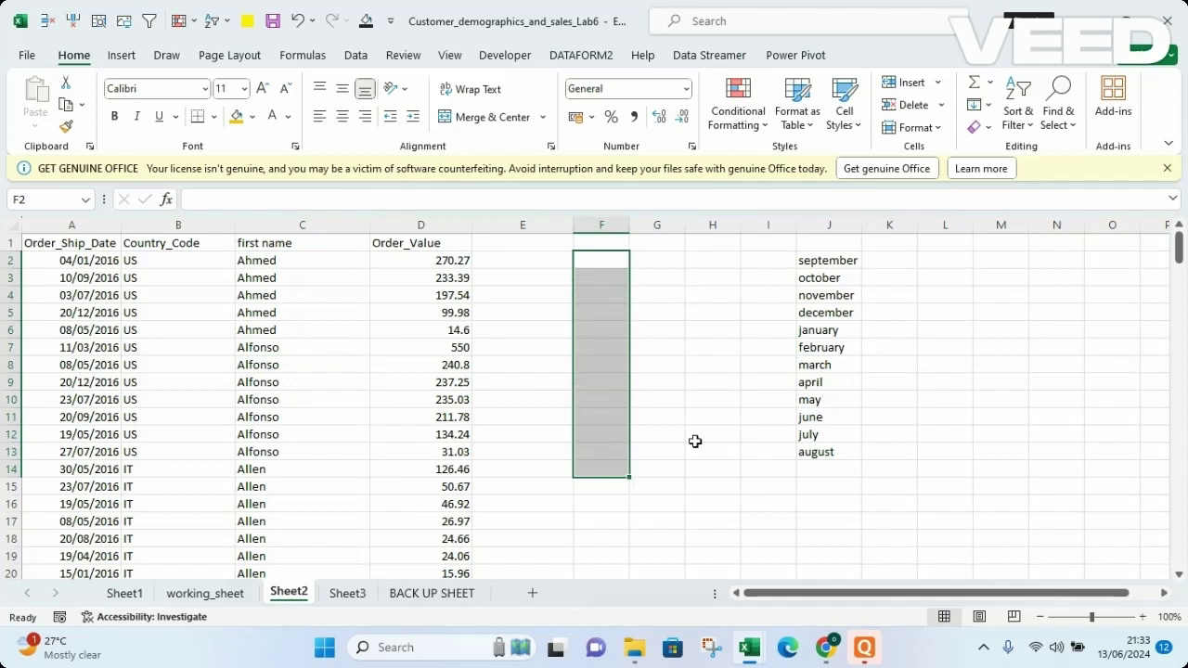
{"action": "left_click", "coordinate": [733, 431]}
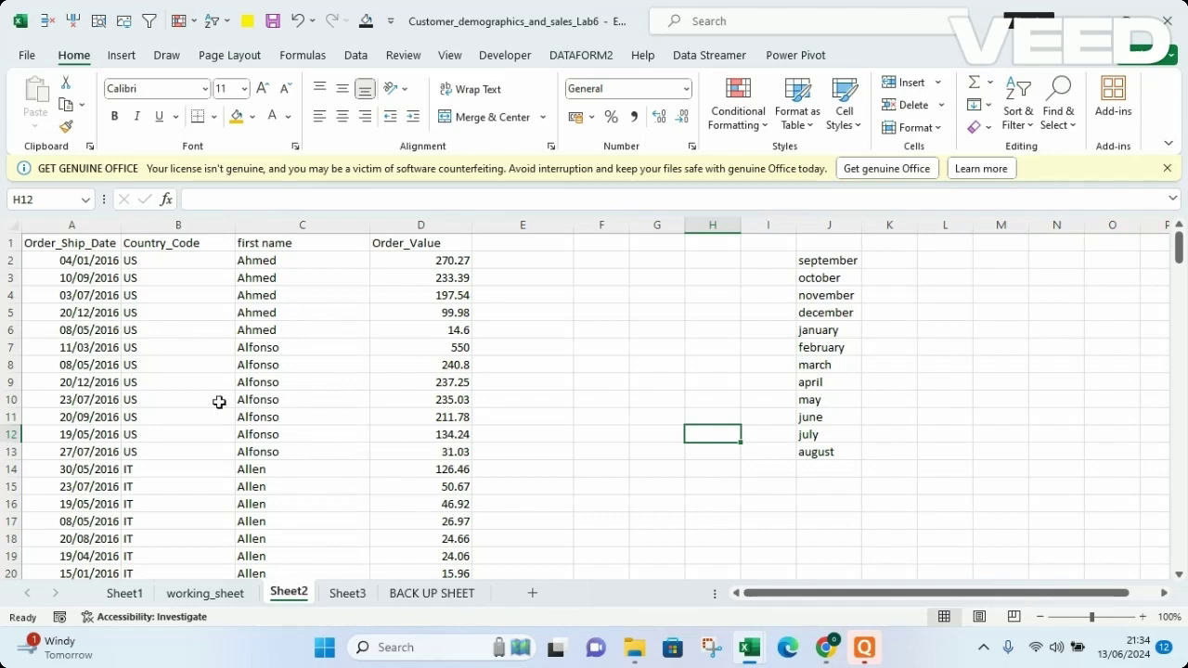
- Format the Order_Ship_Date column as Long Date
{"action": "left_click", "coordinate": [85, 225]}
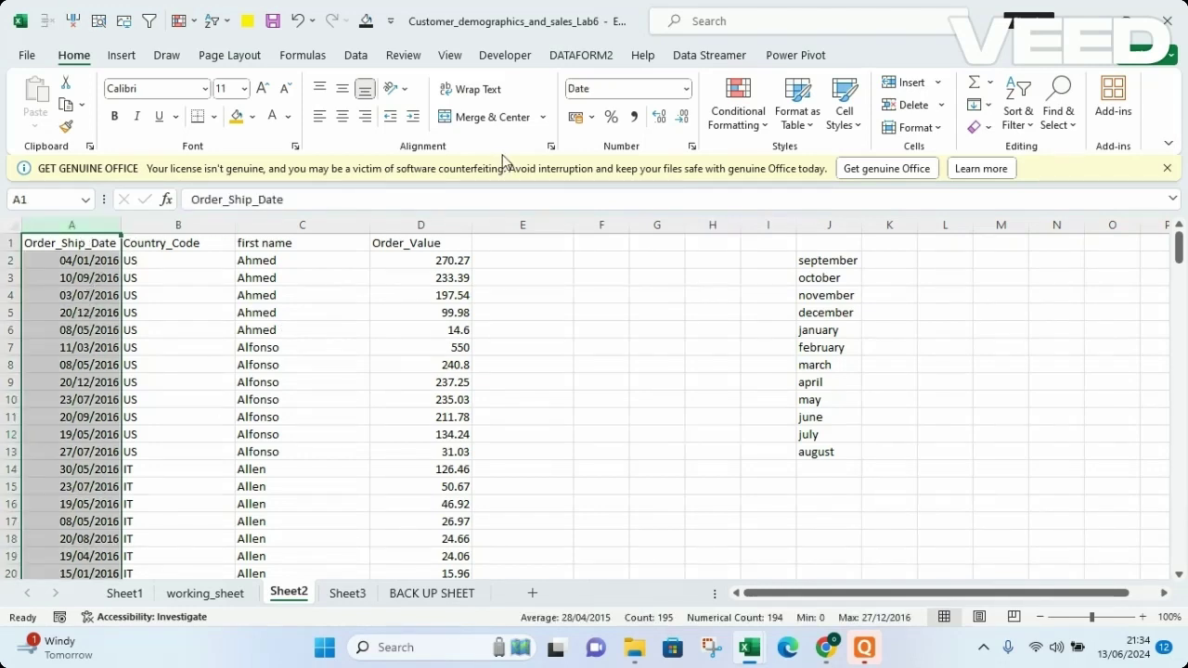
{"action": "left_click", "coordinate": [687, 90]}
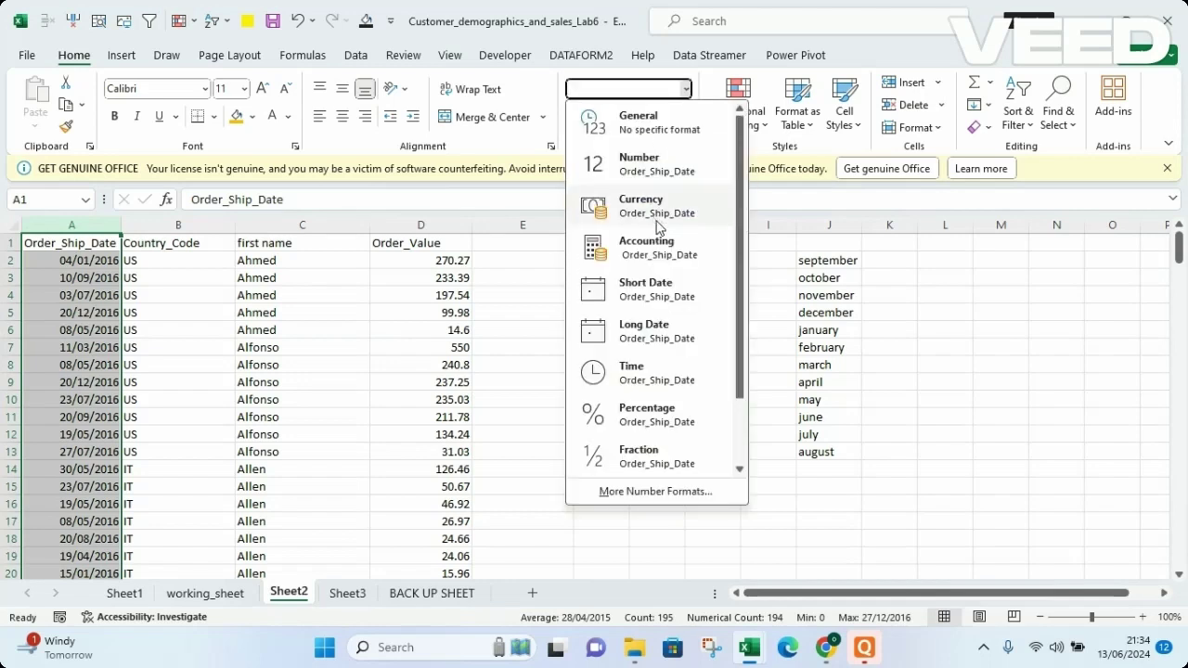
{"action": "left_click", "coordinate": [648, 334]}
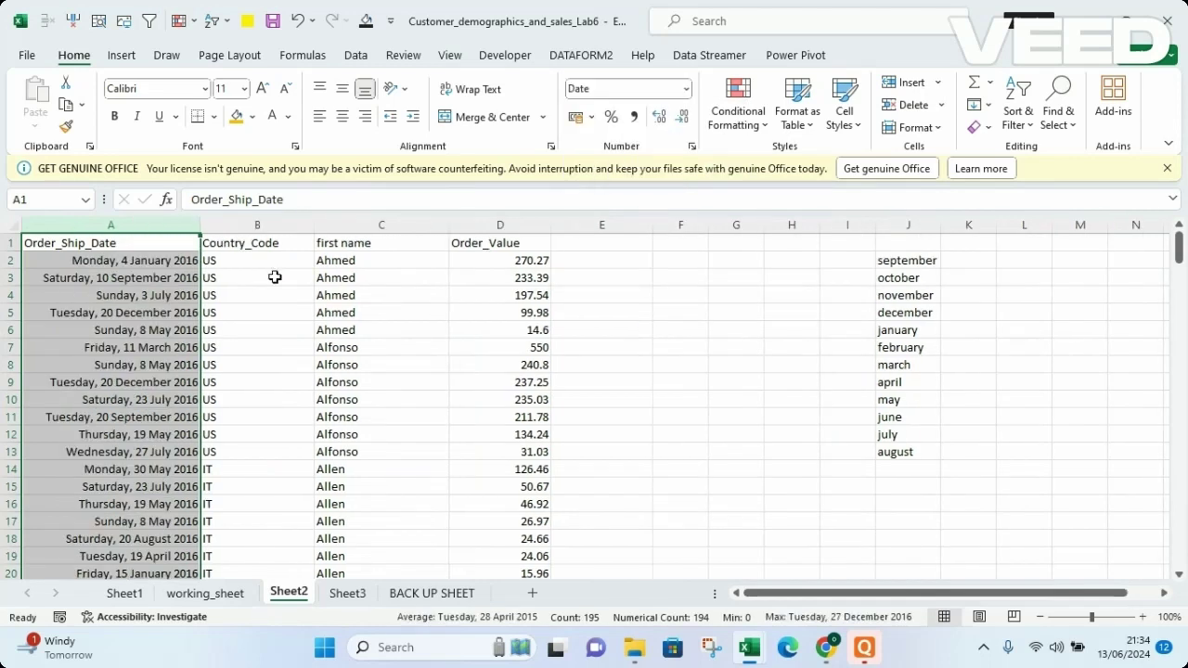
{"action": "left_click", "coordinate": [268, 336]}
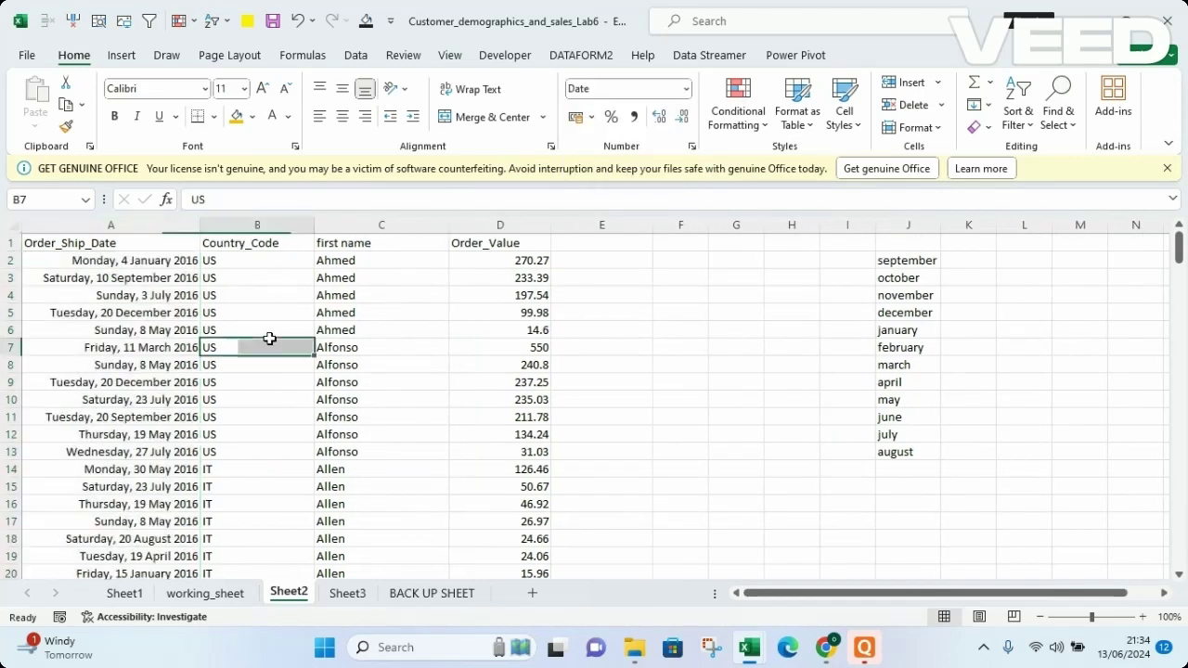
- Insert a new column before Country_Code and give it the header "month"
{"action": "left_click", "coordinate": [222, 221]}
{"action": "right_click", "coordinate": [222, 222]}
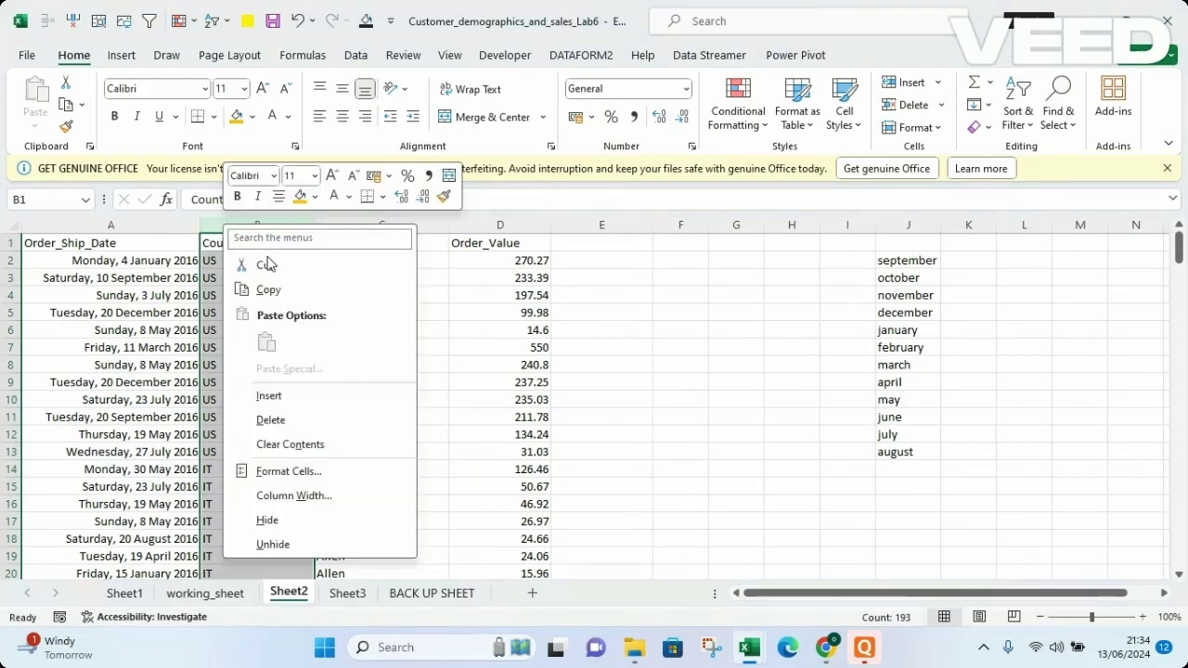
{"action": "left_click", "coordinate": [269, 398]}
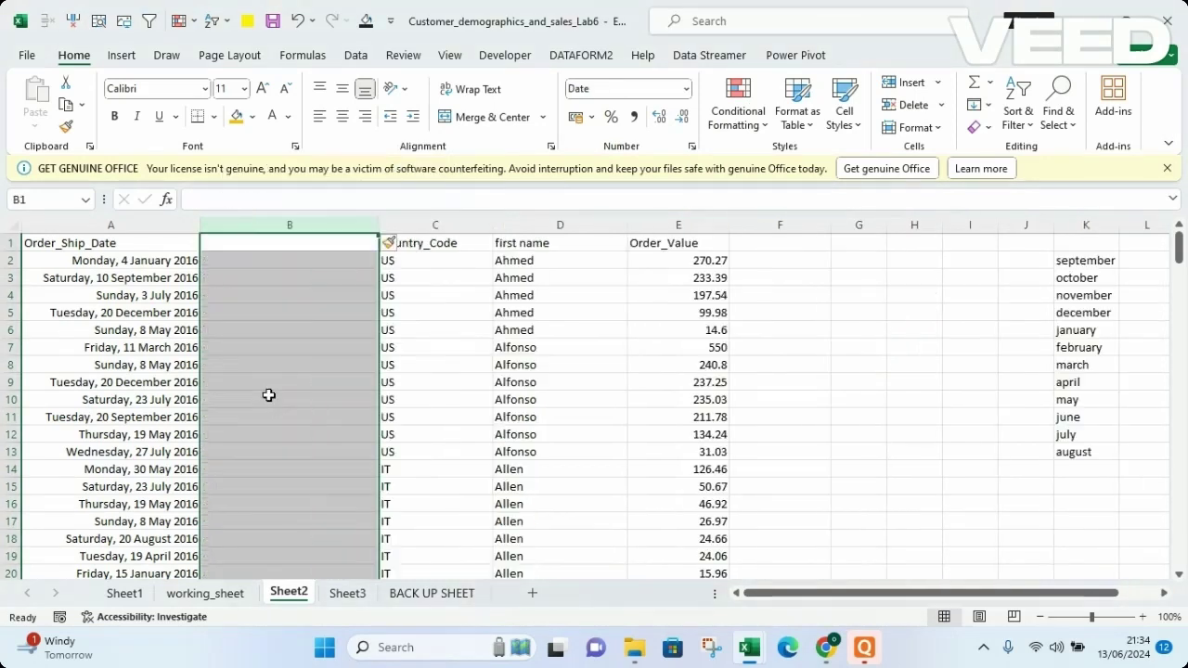
{"action": "left_click", "coordinate": [248, 244]}
{"action": "type", "text": "month"}
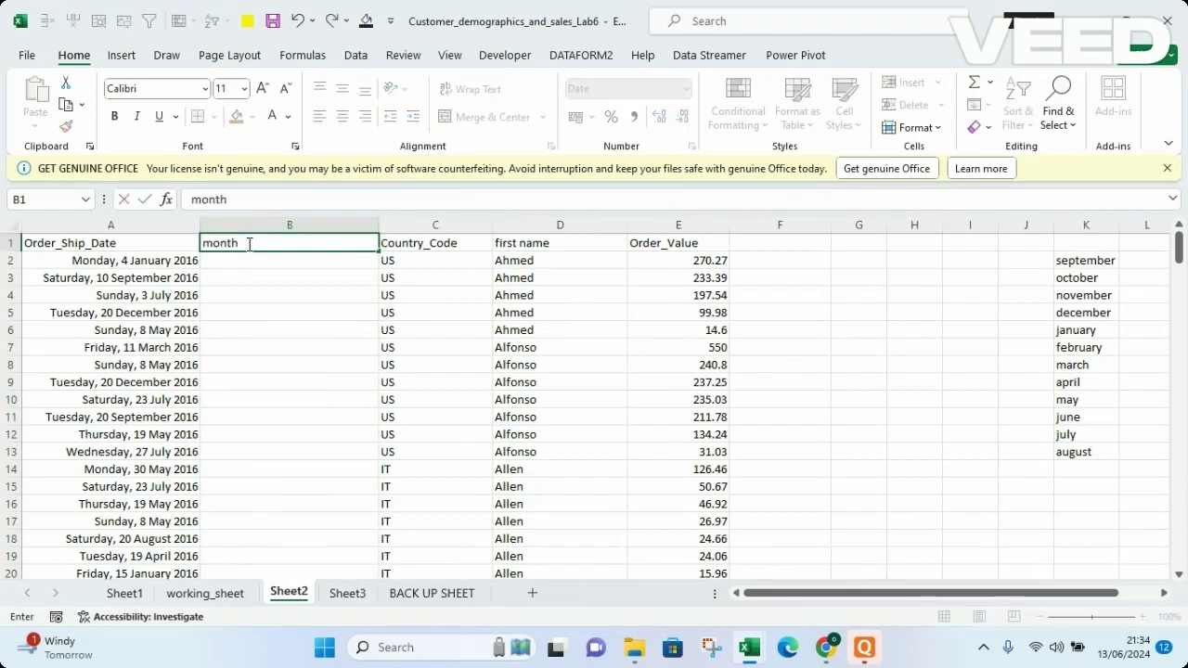
{"action": "key", "text": "Return"}
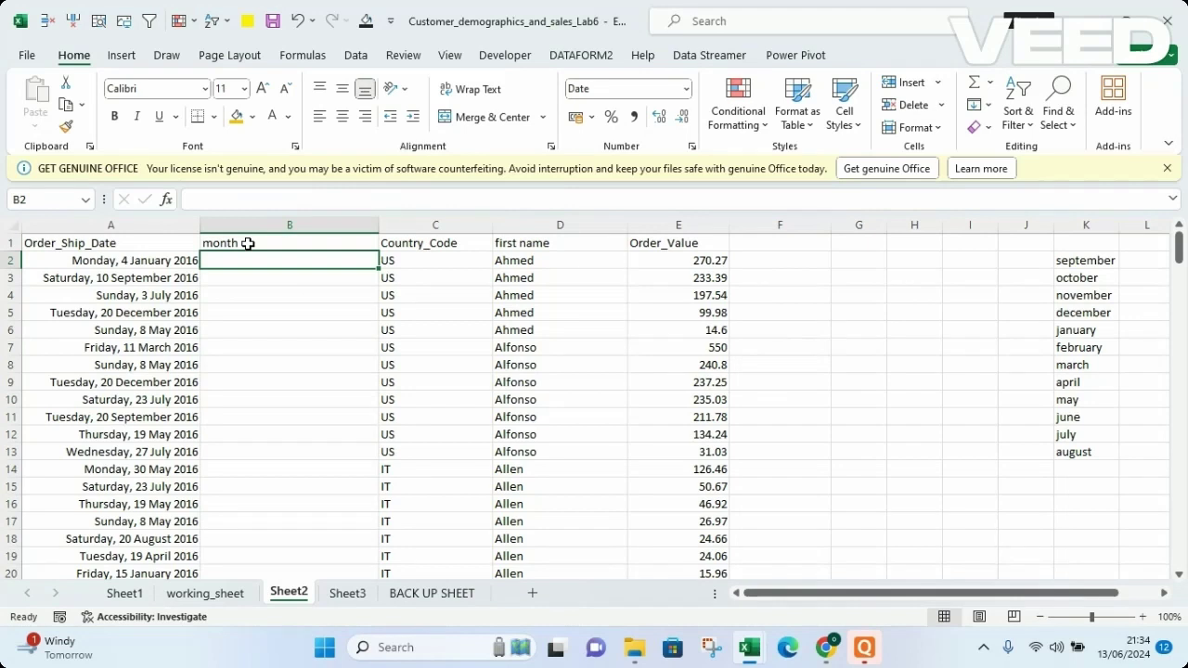
- Enter January and September in B2 and B3 as examples, and Flash Fill the rest of the month column
{"action": "type", "text": "January"}
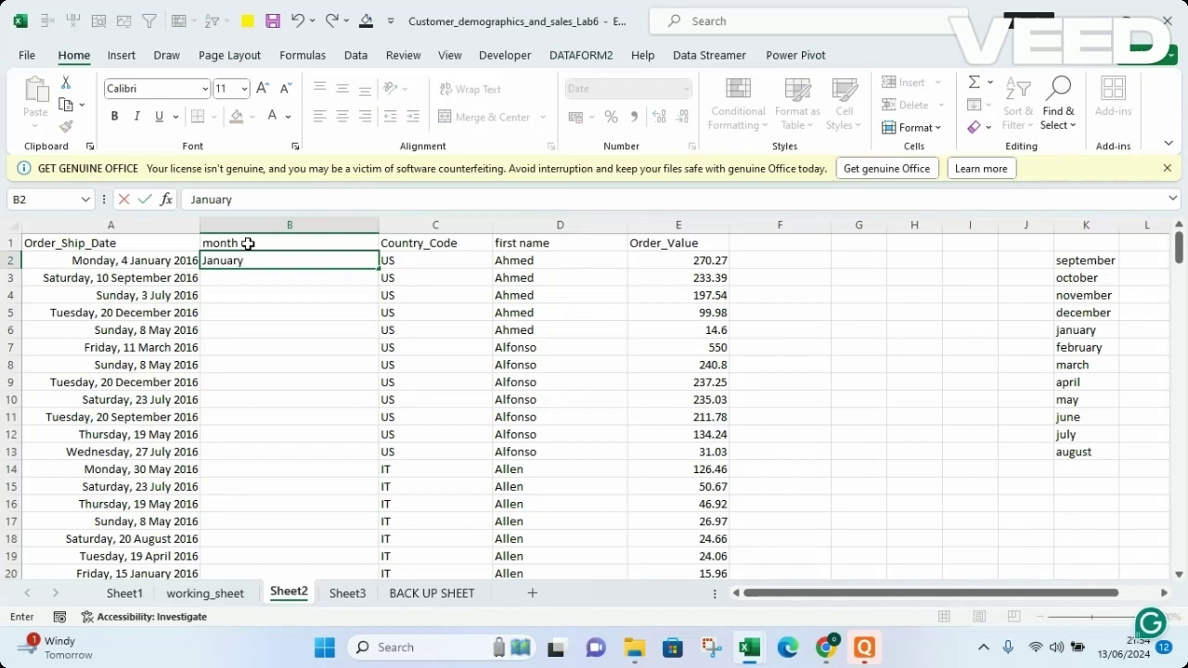
{"action": "key", "text": "Return"}
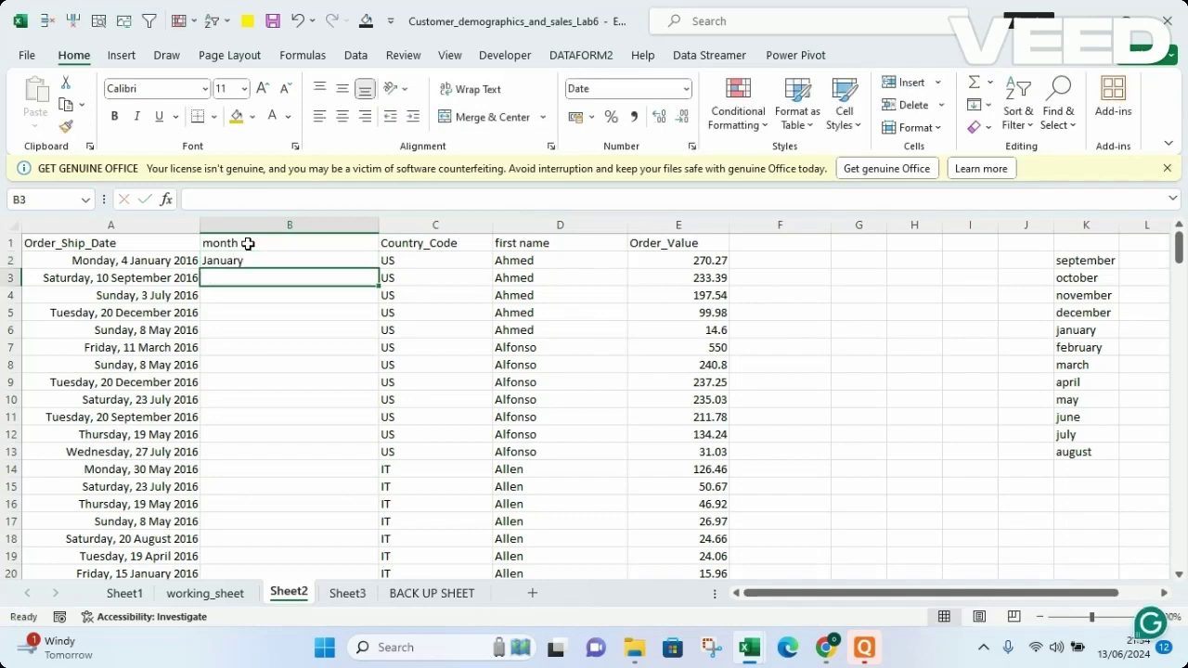
{"action": "type", "text": "Se"}
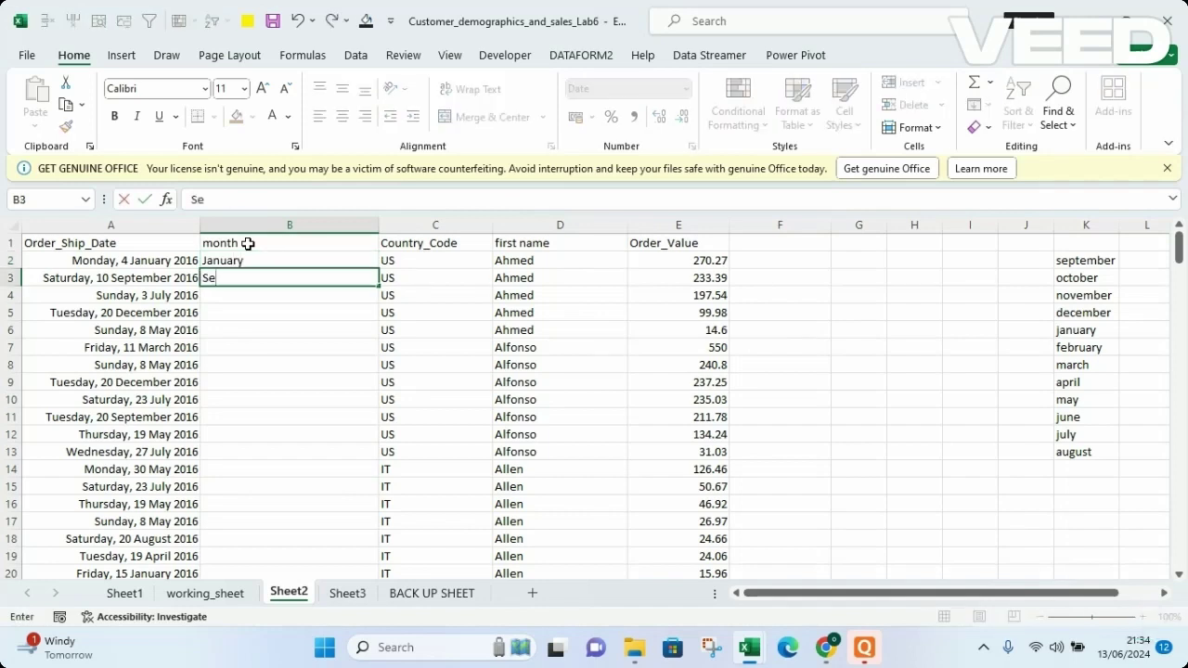
{"action": "type", "text": "ptember"}
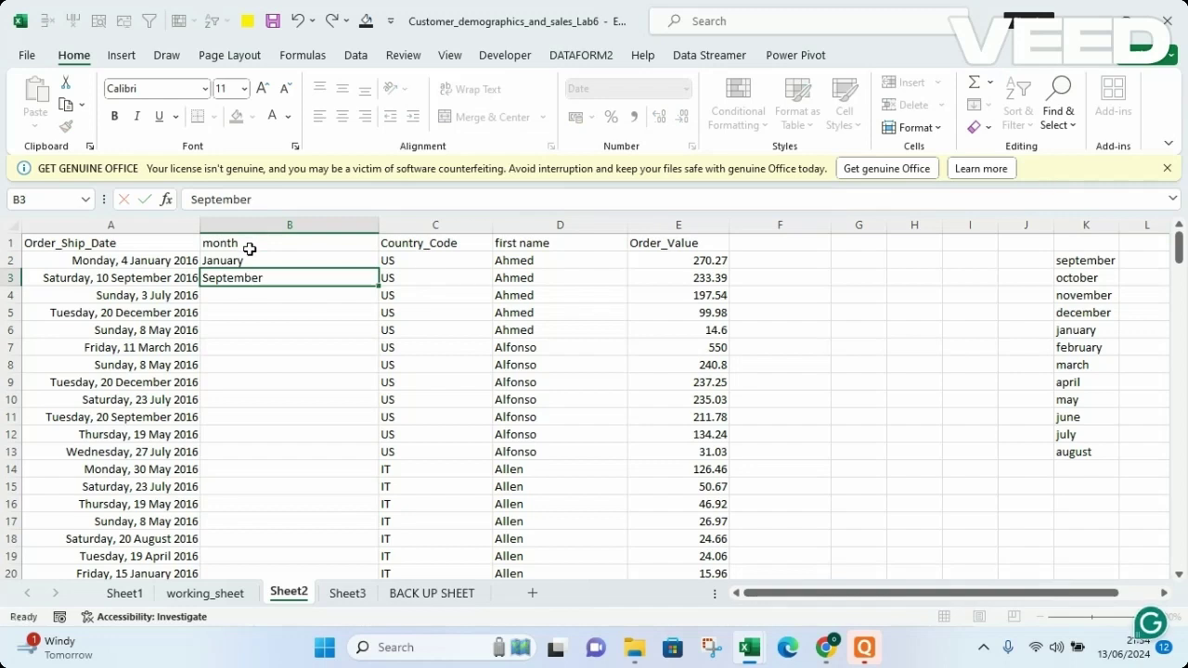
{"action": "key", "text": "Return"}
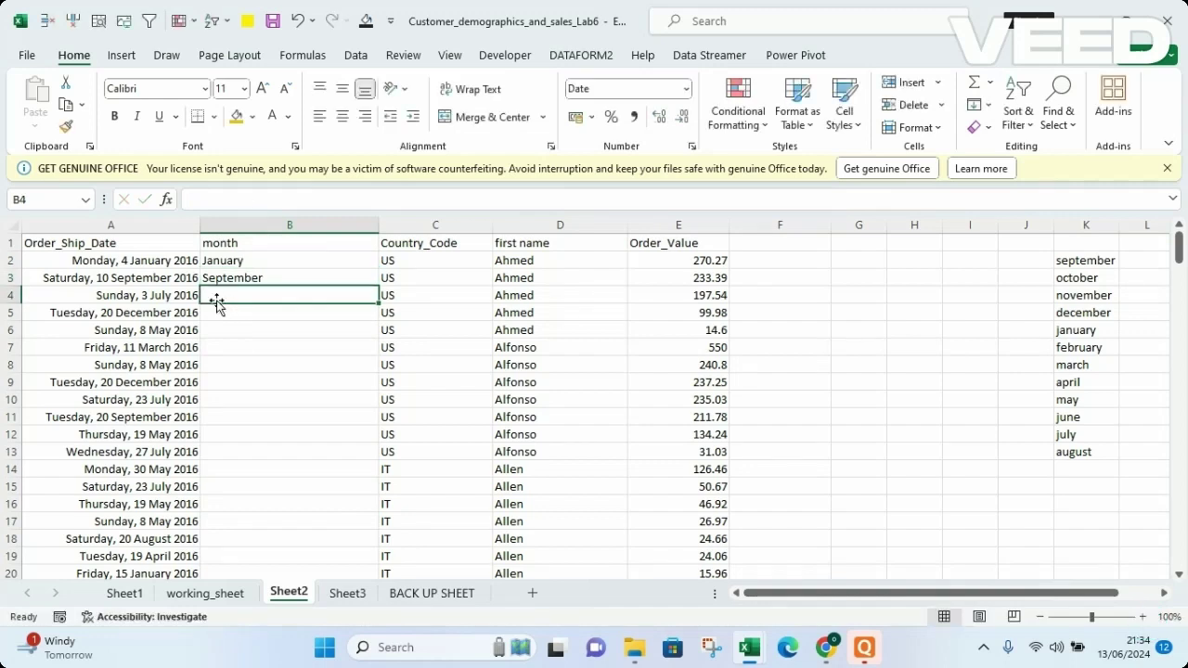
{"action": "key", "text": "ctrl+e"}
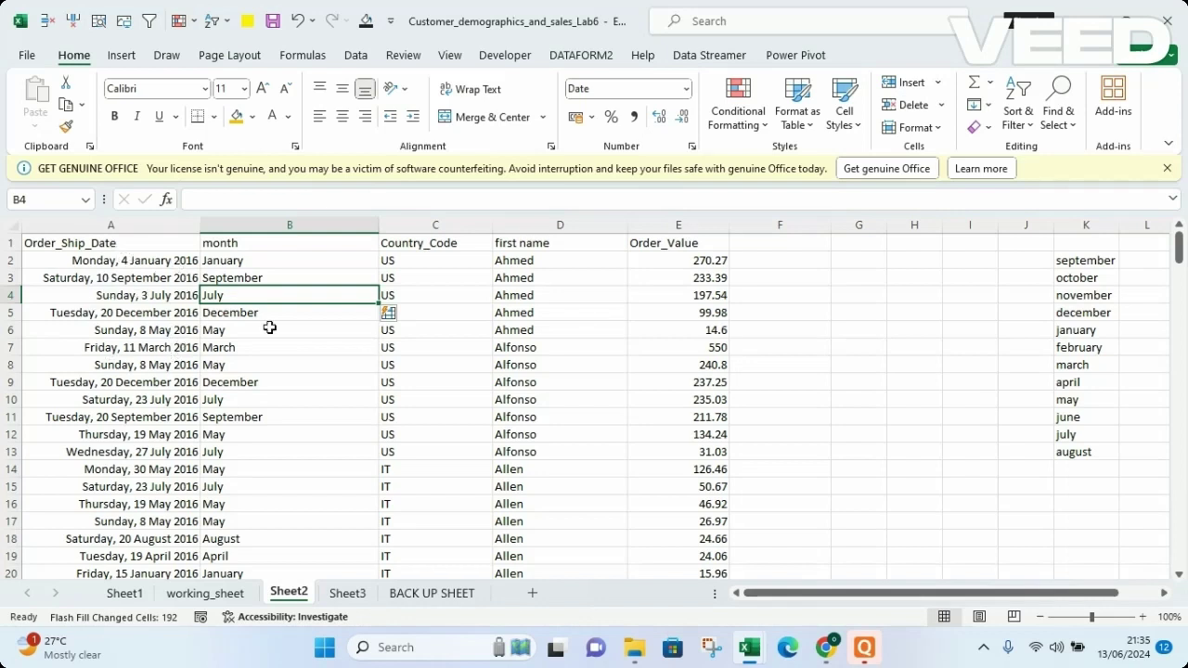
- Format the Order_Ship_Date column as Short Date and autofit its width
{"action": "left_click", "coordinate": [111, 226]}
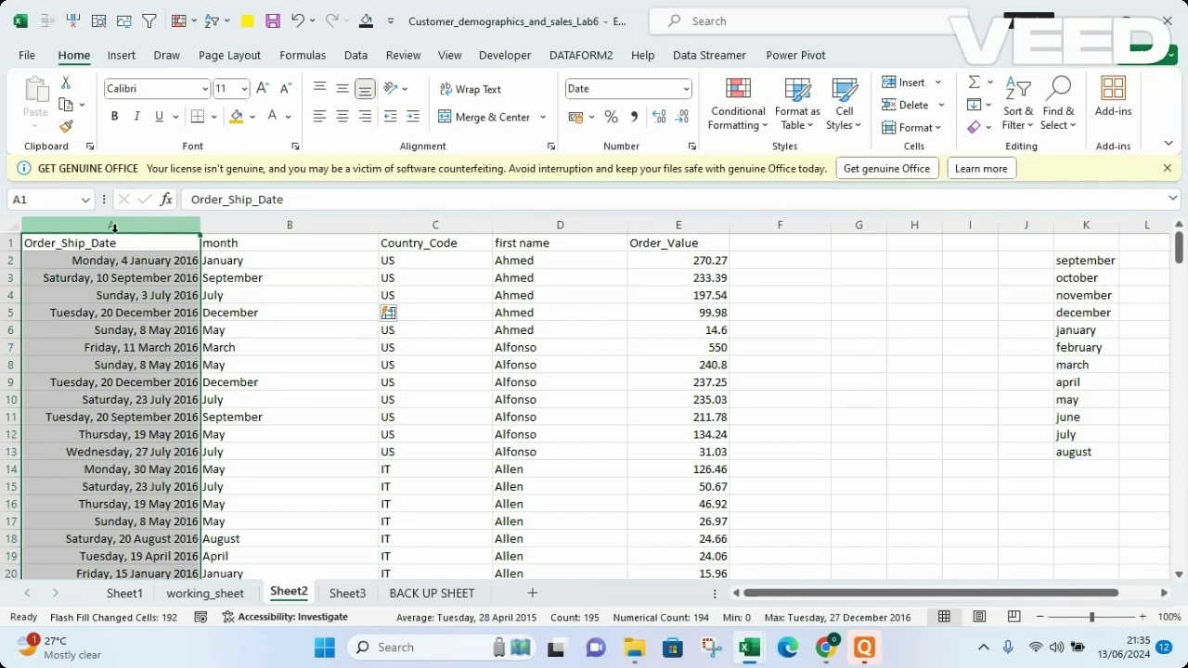
{"action": "left_click", "coordinate": [685, 88]}
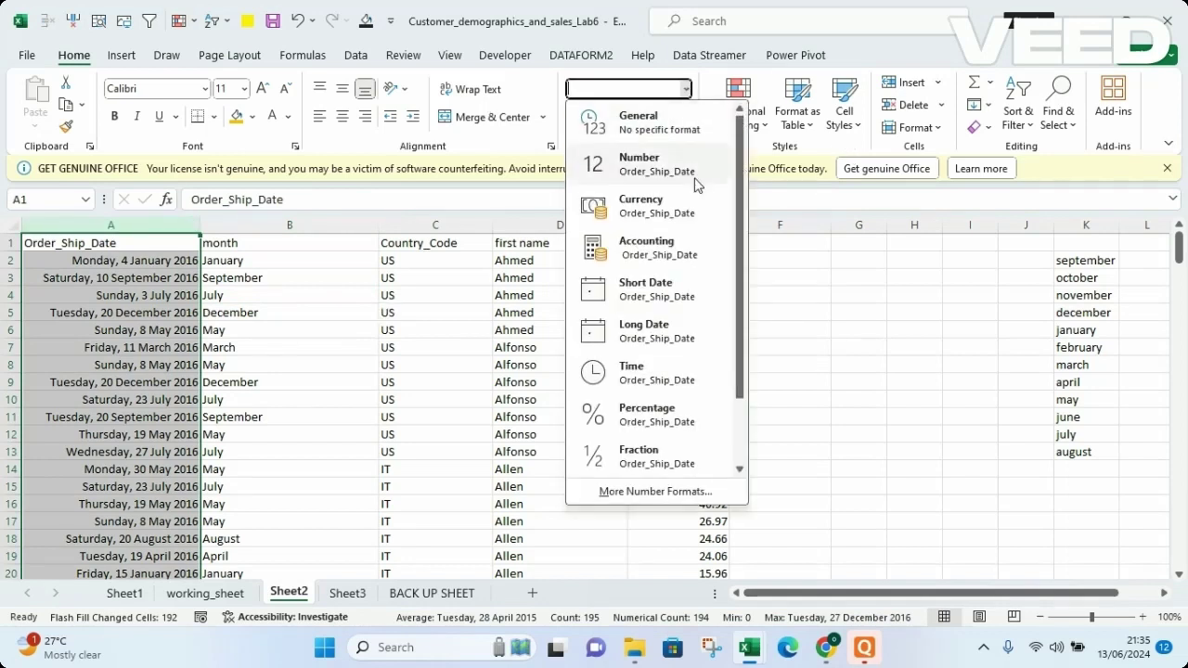
{"action": "left_click", "coordinate": [640, 286]}
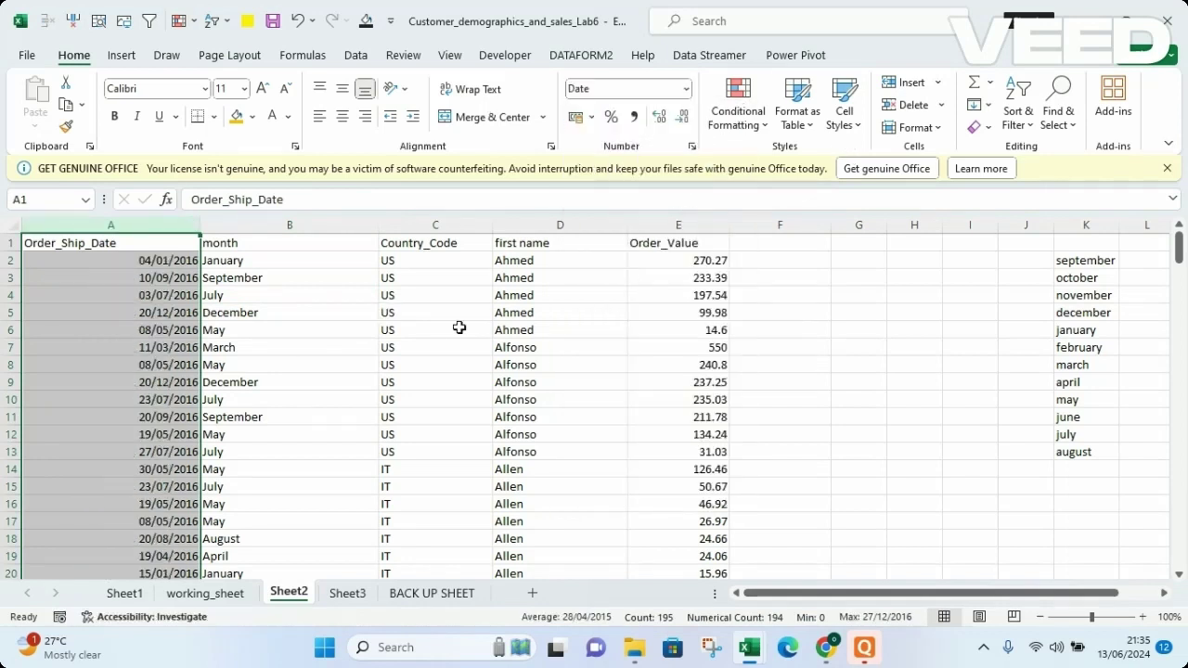
{"action": "left_click", "coordinate": [370, 307]}
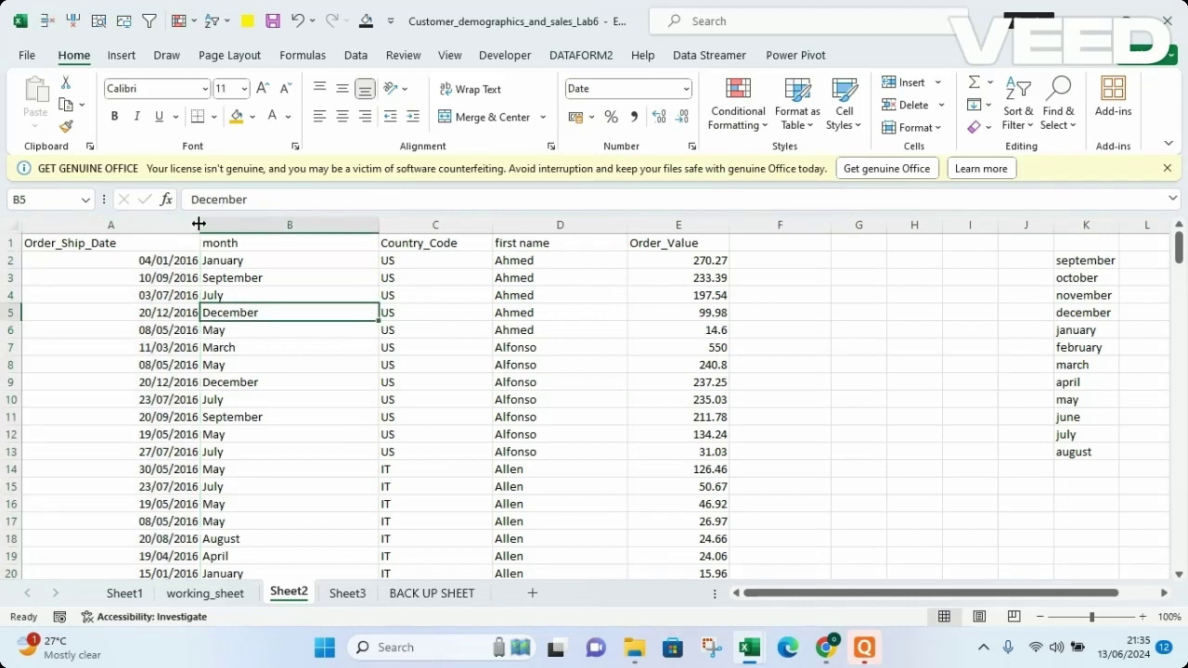
{"action": "double_click", "coordinate": [200, 224]}
{"action": "left_click", "coordinate": [475, 378]}
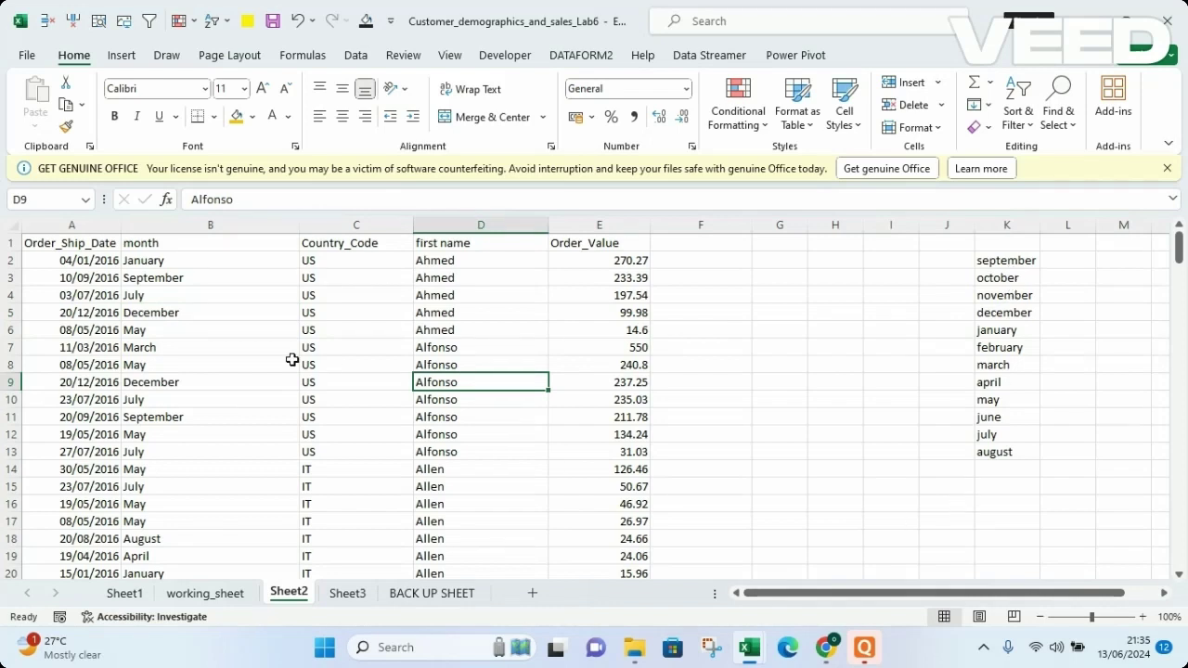
- Try sorting the data by the month column from A to Z, and undo that sort
{"action": "left_click", "coordinate": [178, 360]}
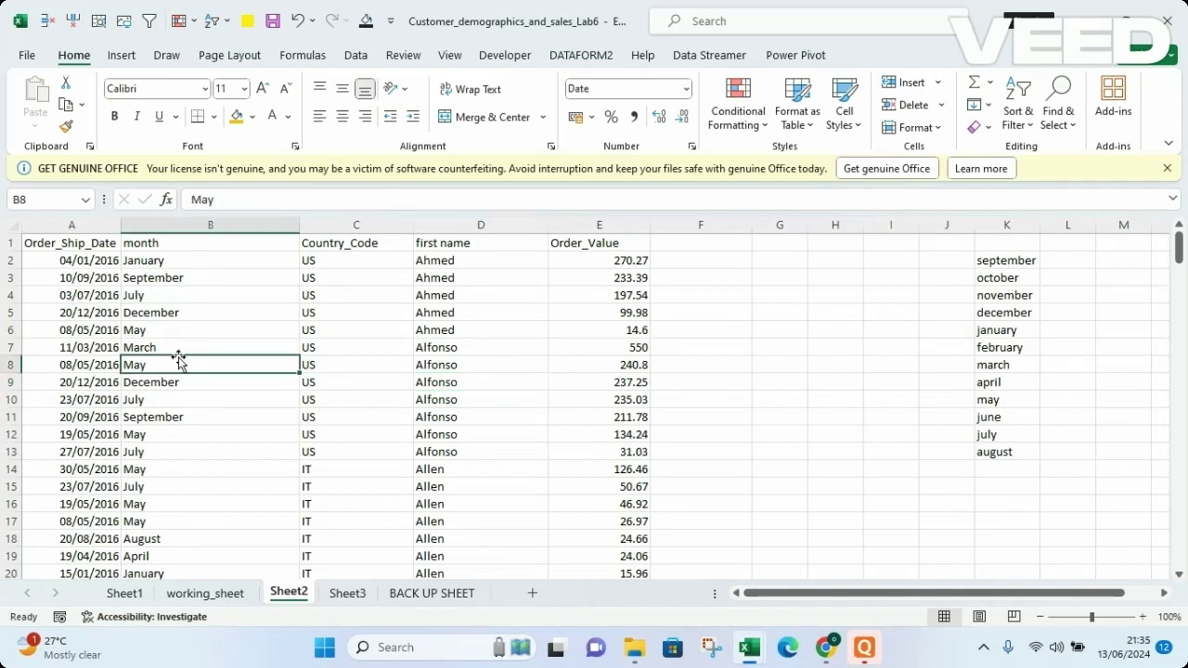
{"action": "right_click", "coordinate": [181, 363]}
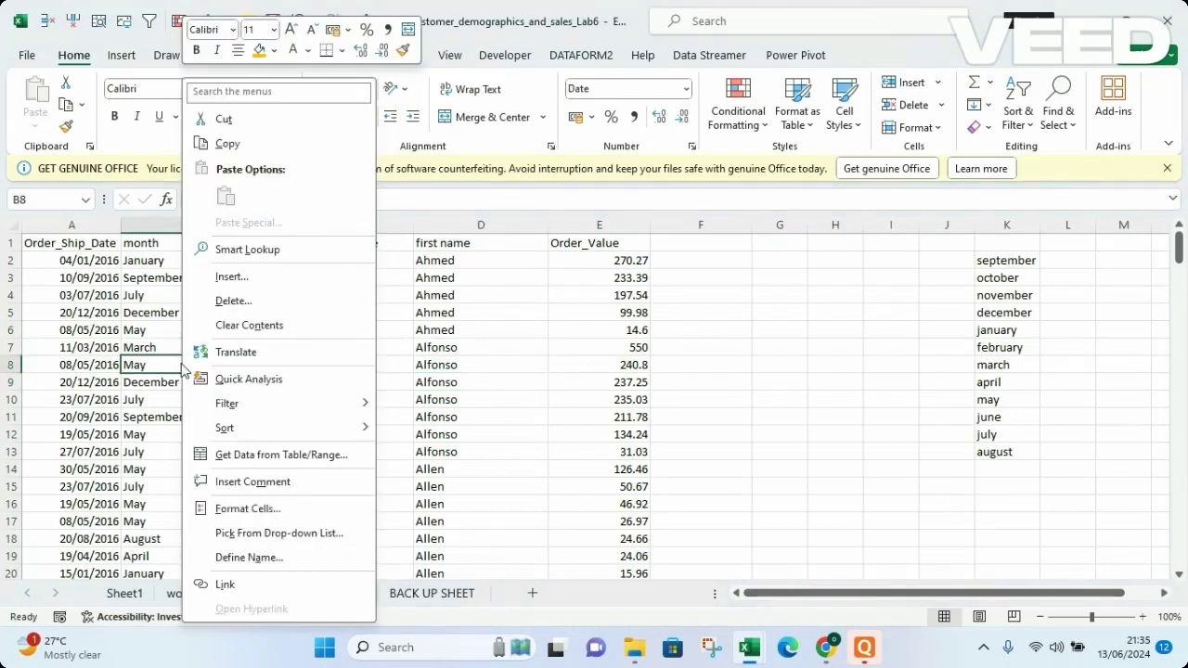
{"action": "mouse_move", "coordinate": [244, 431]}
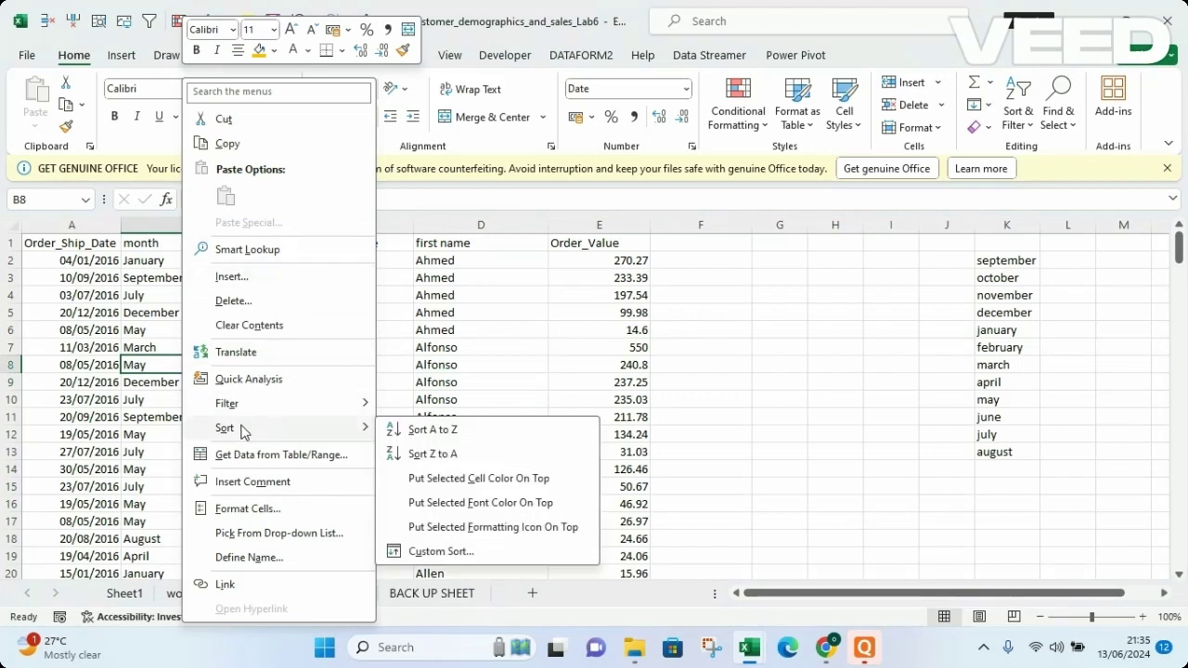
{"action": "left_click", "coordinate": [437, 430]}
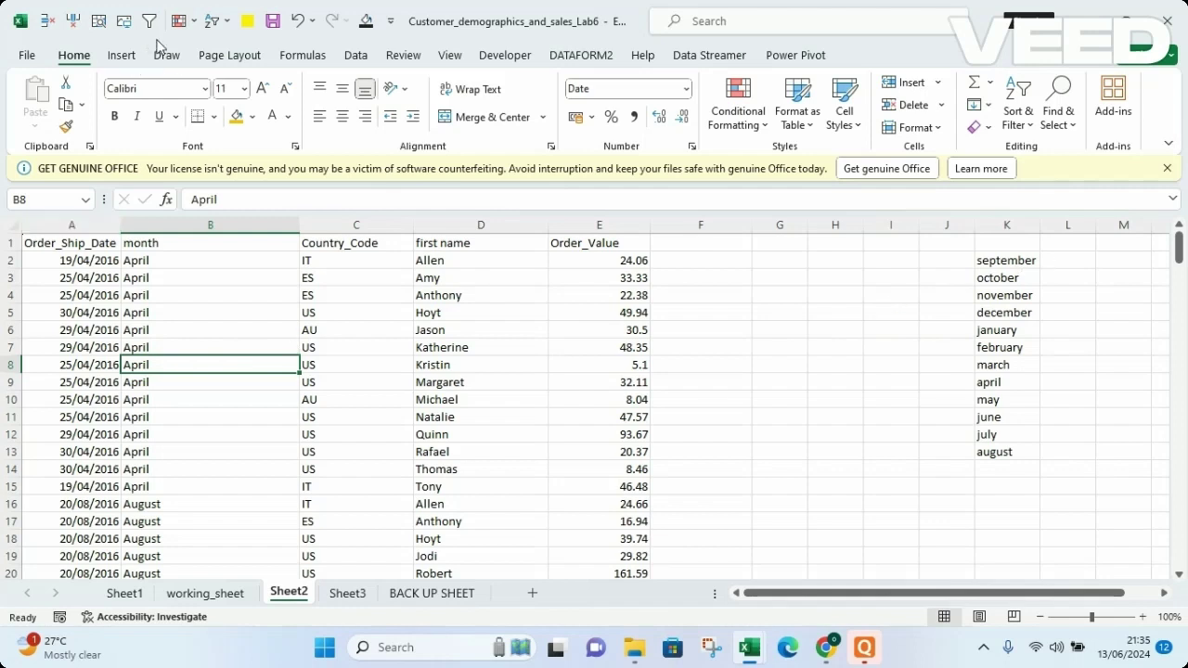
{"action": "left_click", "coordinate": [297, 20]}
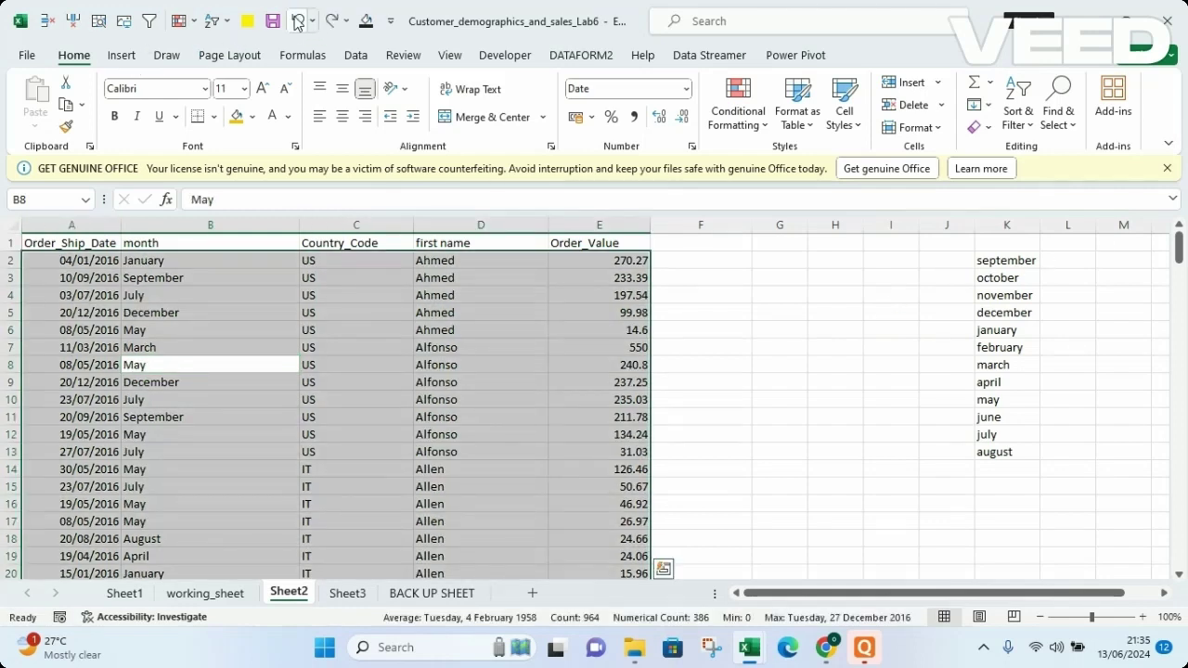
{"action": "left_click", "coordinate": [546, 419]}
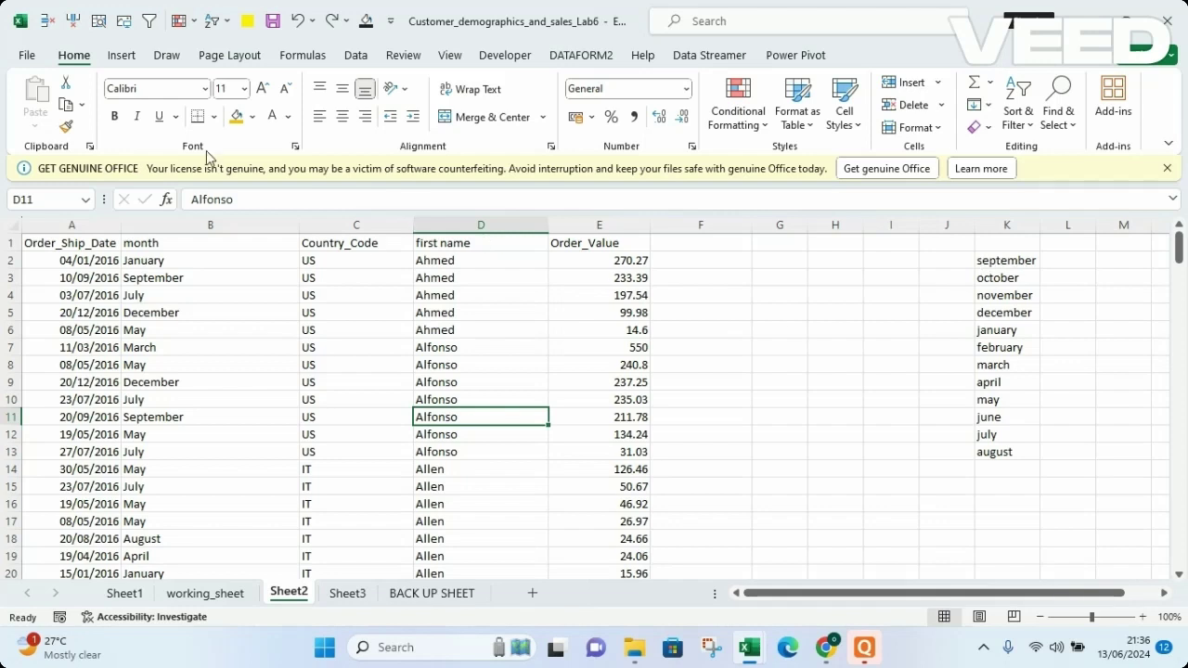
- Open the Custom Lists editor from the advanced Excel options
{"action": "left_click", "coordinate": [27, 58]}
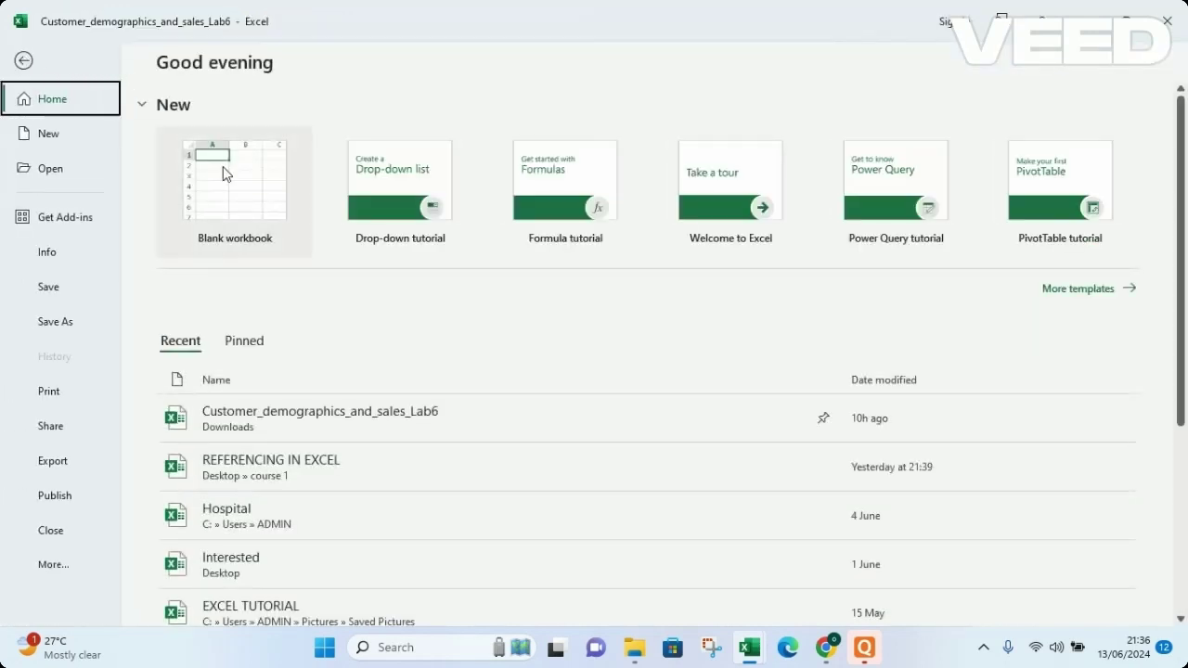
{"action": "left_click", "coordinate": [58, 560]}
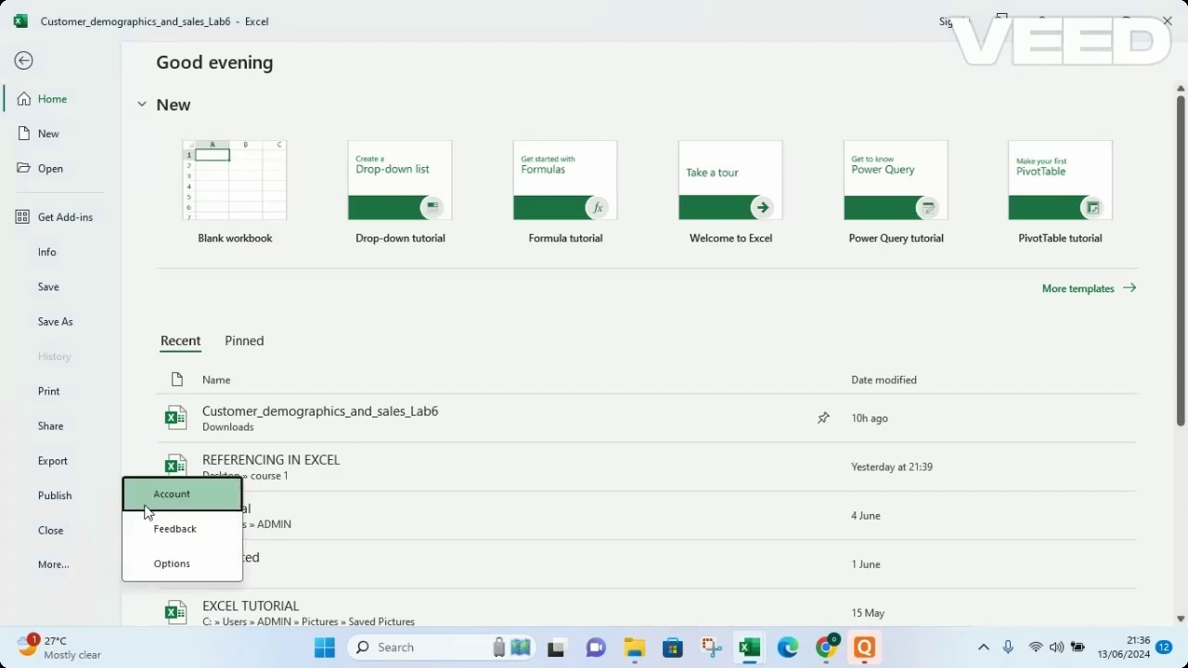
{"action": "left_click", "coordinate": [177, 563]}
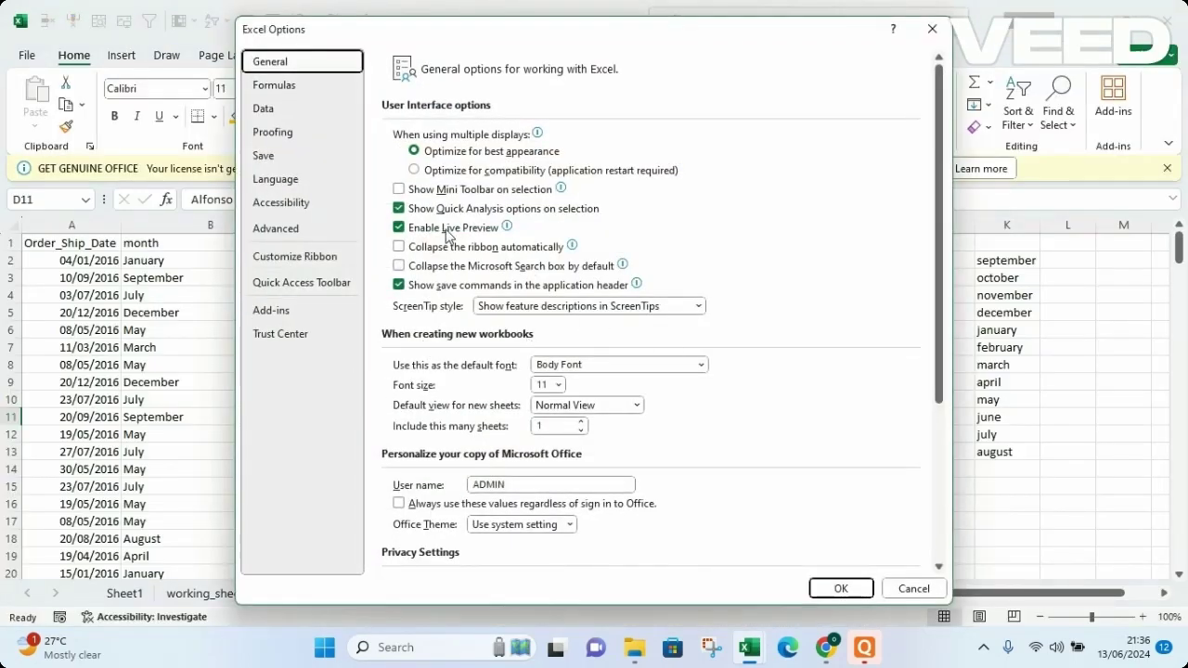
{"action": "left_click", "coordinate": [287, 239]}
{"action": "left_click_drag", "start_coordinate": [940, 153], "coordinate": [959, 552]}
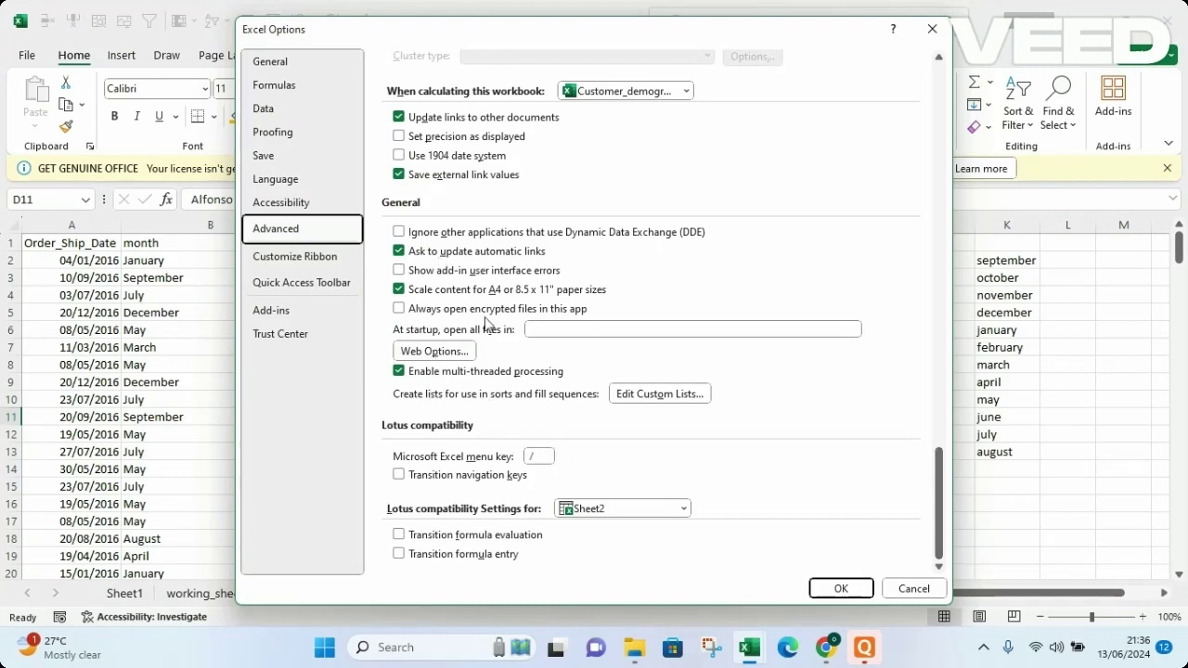
{"action": "left_click", "coordinate": [648, 406]}
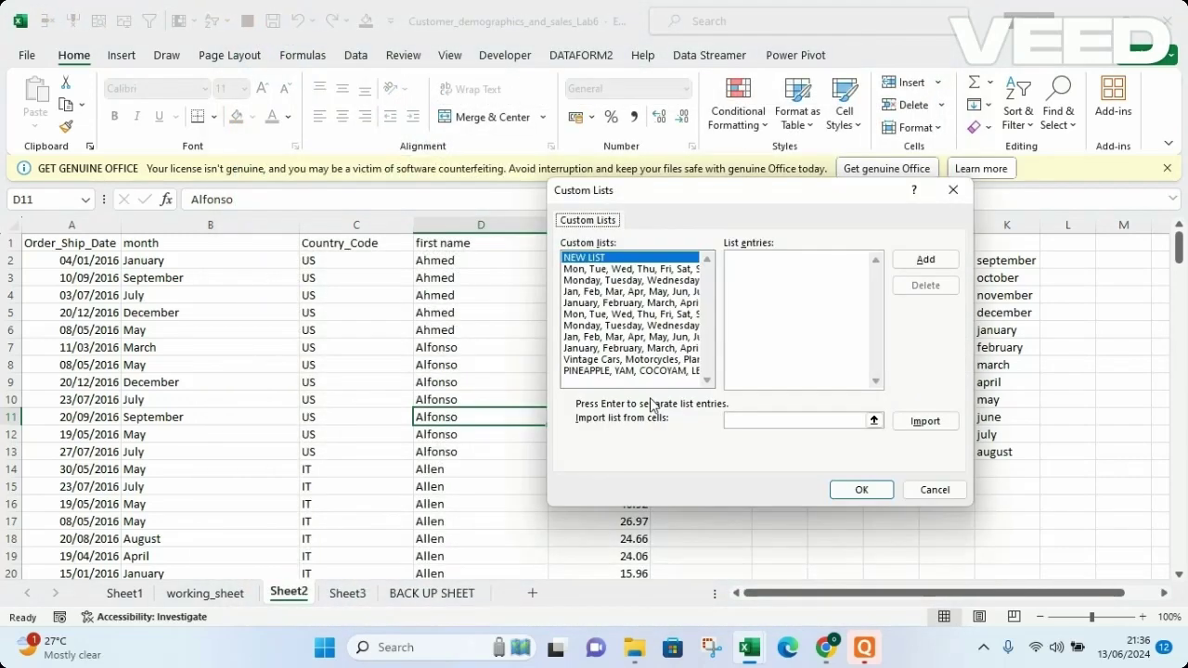
- Import the September-to-August month order from cells K2:K13 as a custom list and accept the options
{"action": "left_click", "coordinate": [873, 421]}
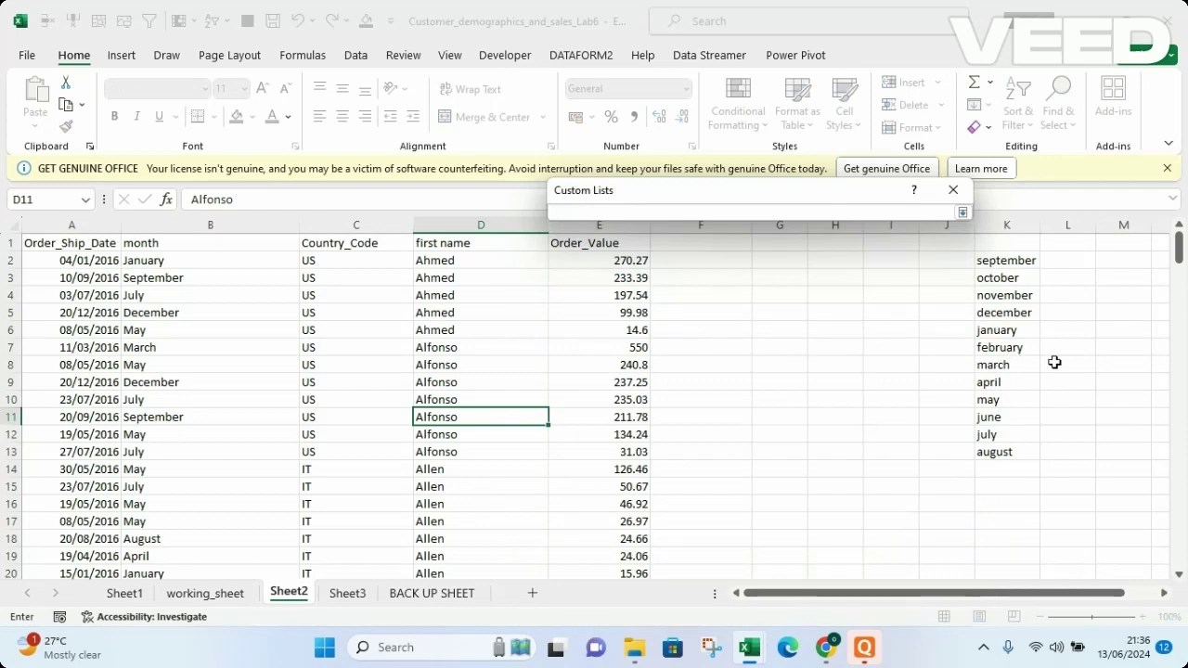
{"action": "left_click_drag", "start_coordinate": [998, 261], "coordinate": [997, 452]}
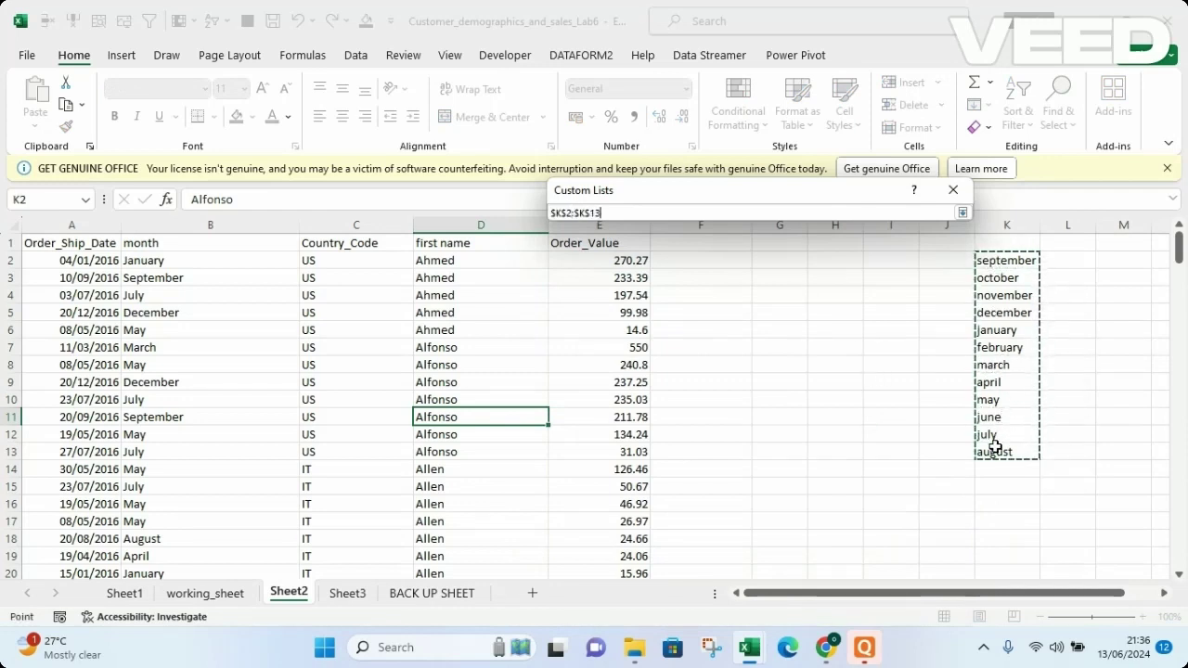
{"action": "left_click", "coordinate": [964, 214]}
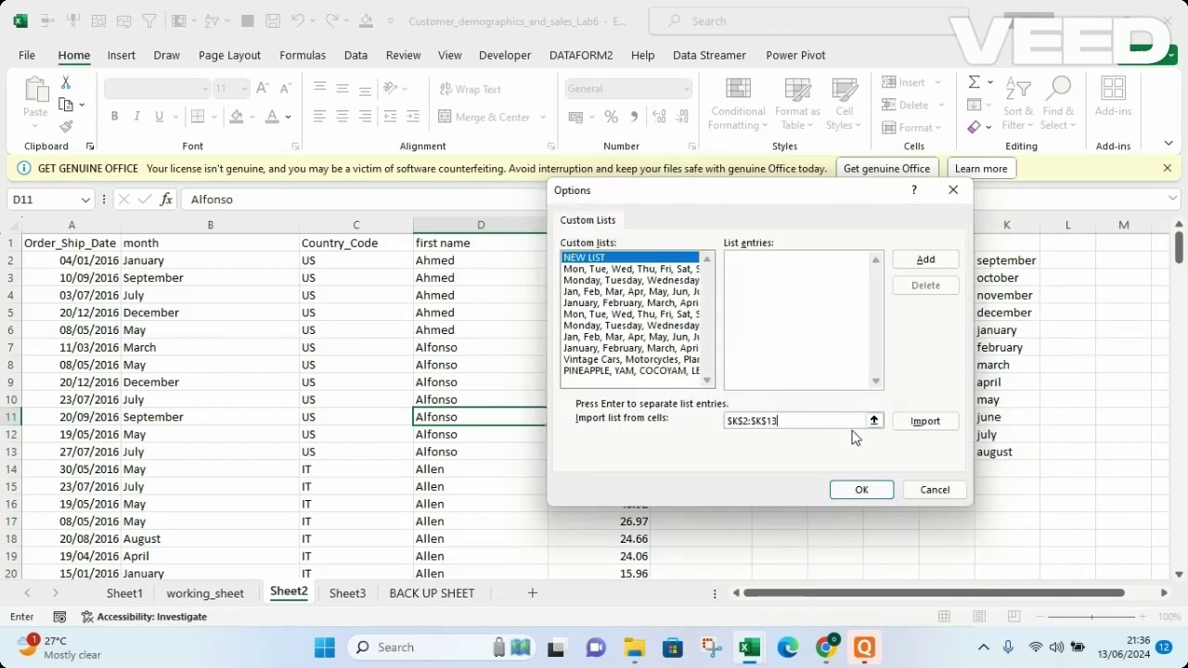
{"action": "left_click", "coordinate": [925, 422]}
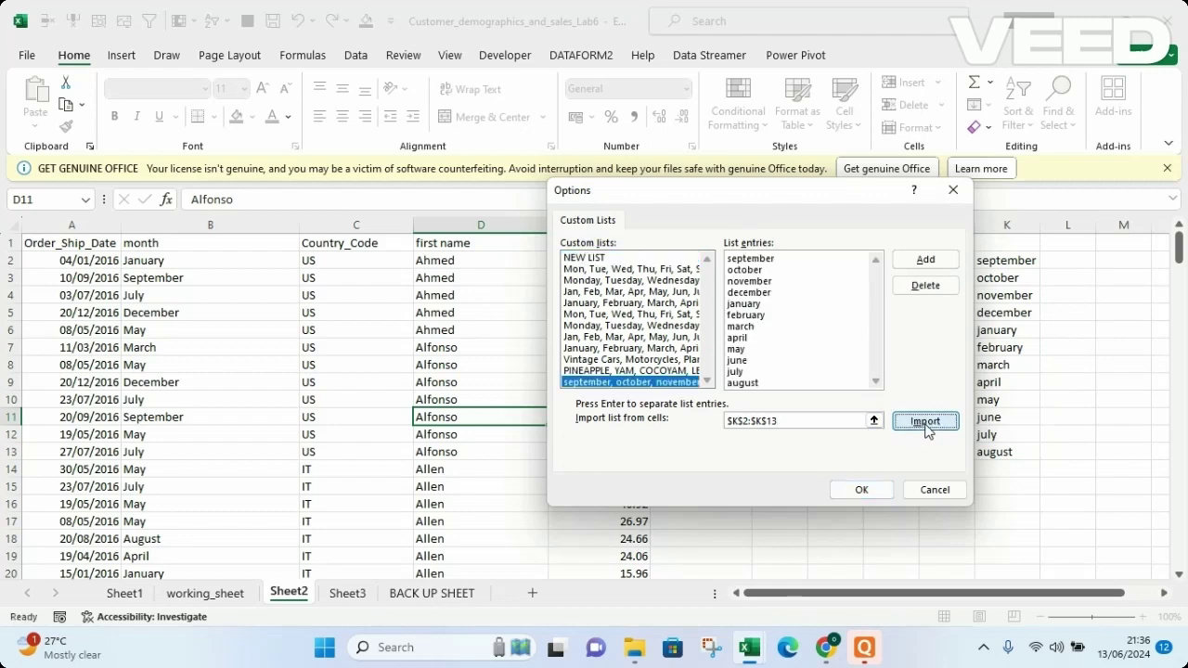
{"action": "left_click", "coordinate": [857, 490]}
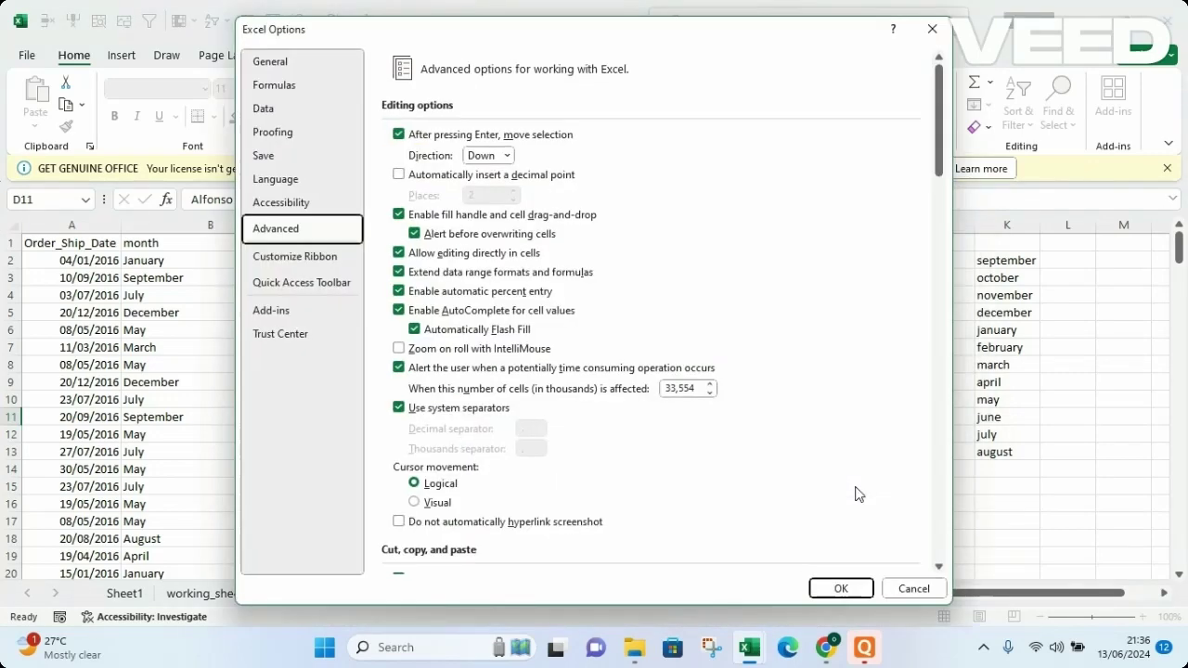
{"action": "left_click", "coordinate": [841, 588]}
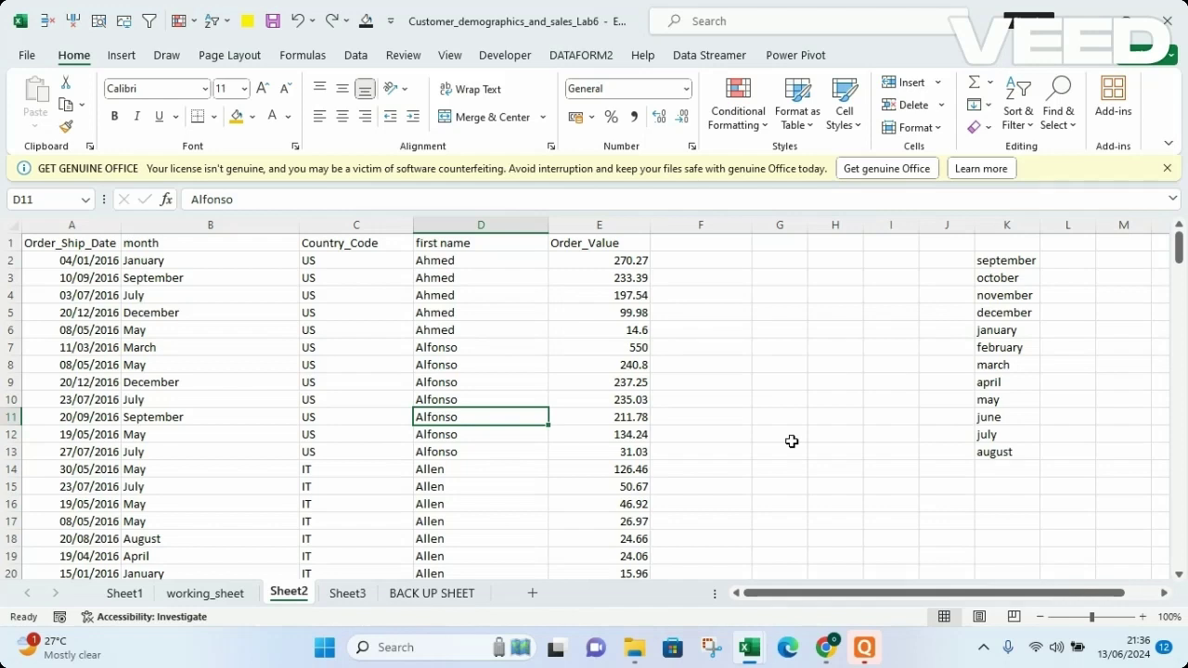
- Check the saved custom lists in the advanced Excel options for the new month order, and close the options without changes
{"action": "left_click", "coordinate": [26, 57]}
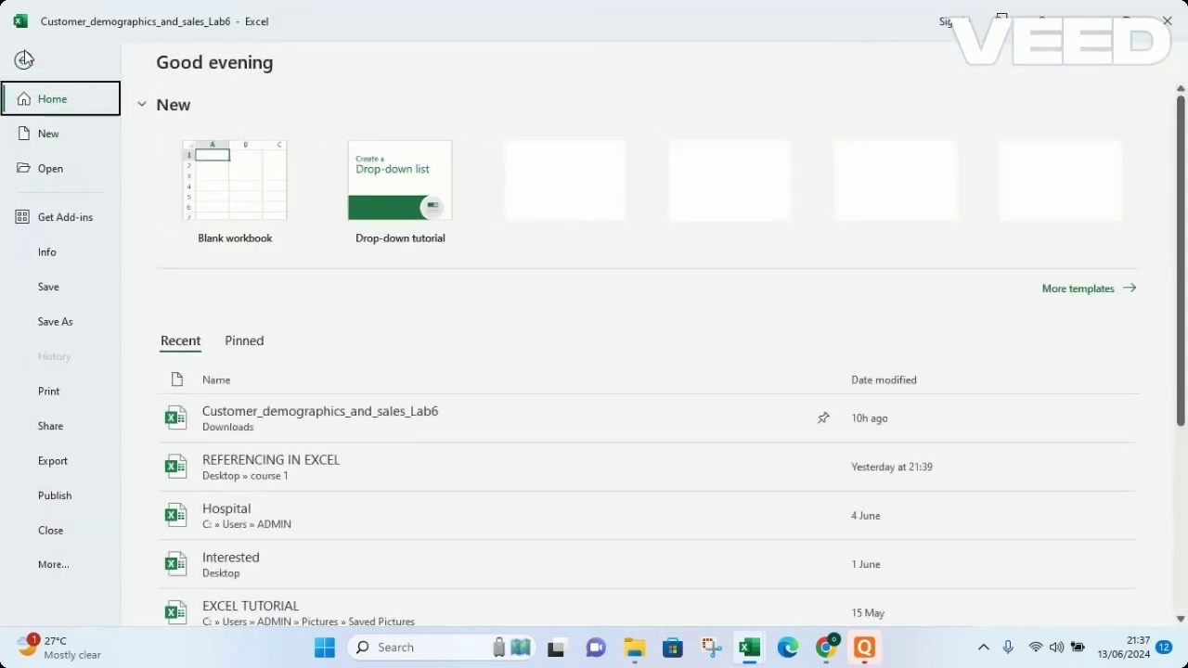
{"action": "left_click", "coordinate": [52, 563]}
{"action": "left_click", "coordinate": [172, 563]}
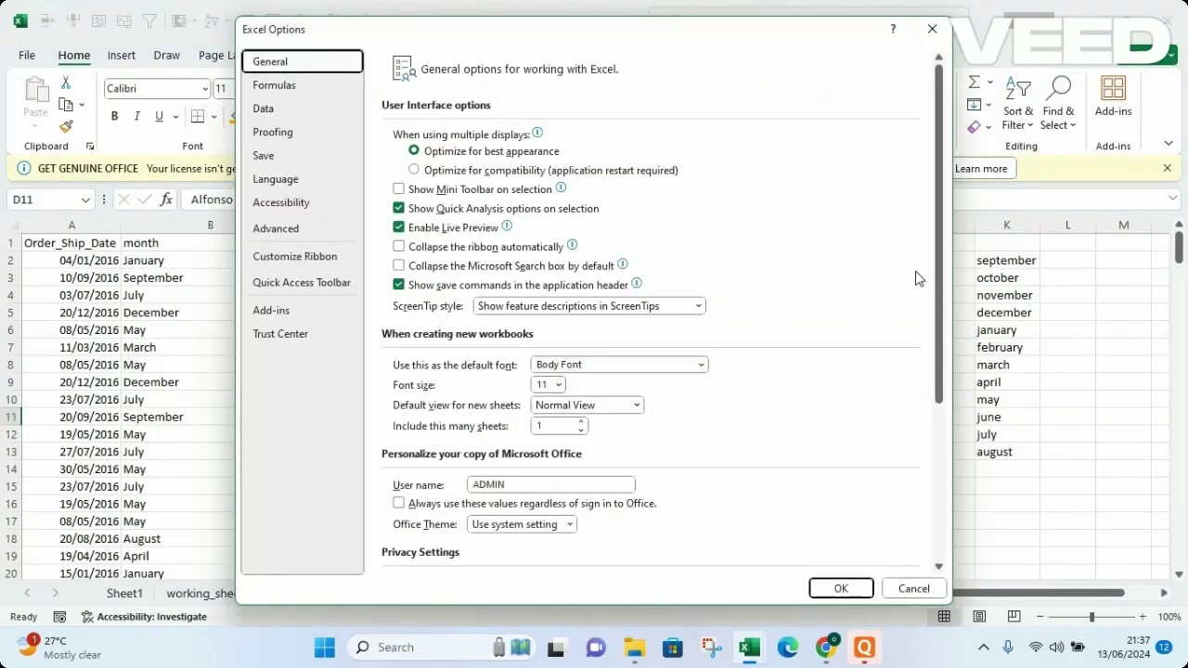
{"action": "left_click", "coordinate": [283, 232]}
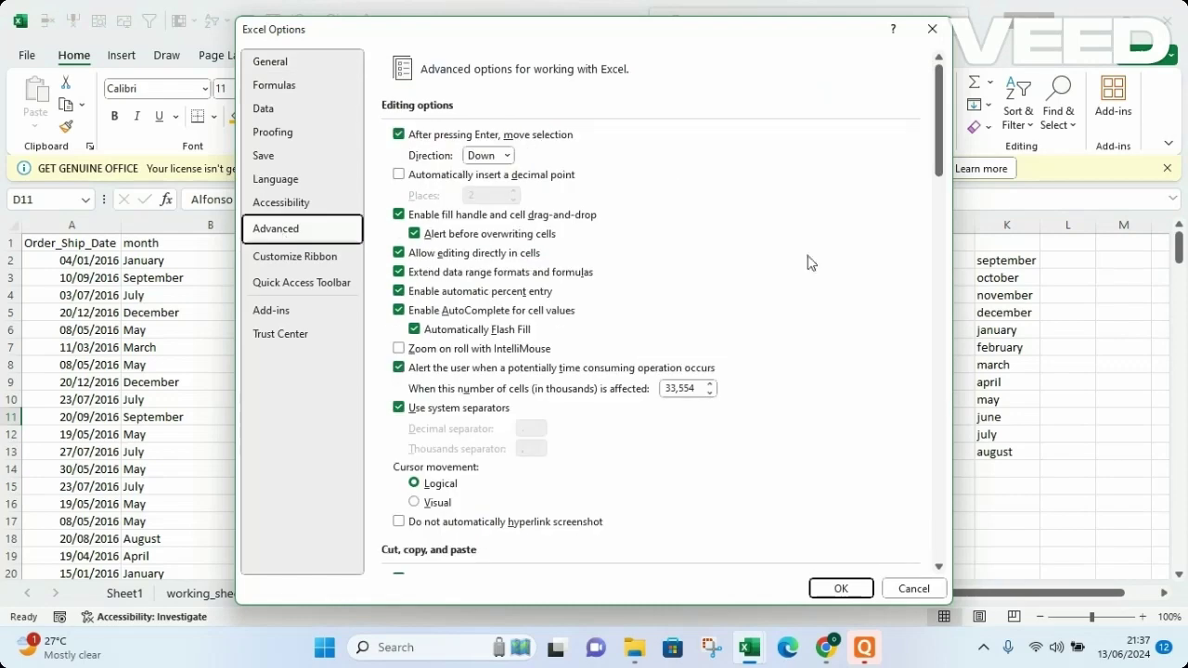
{"action": "left_click_drag", "start_coordinate": [940, 158], "coordinate": [955, 537]}
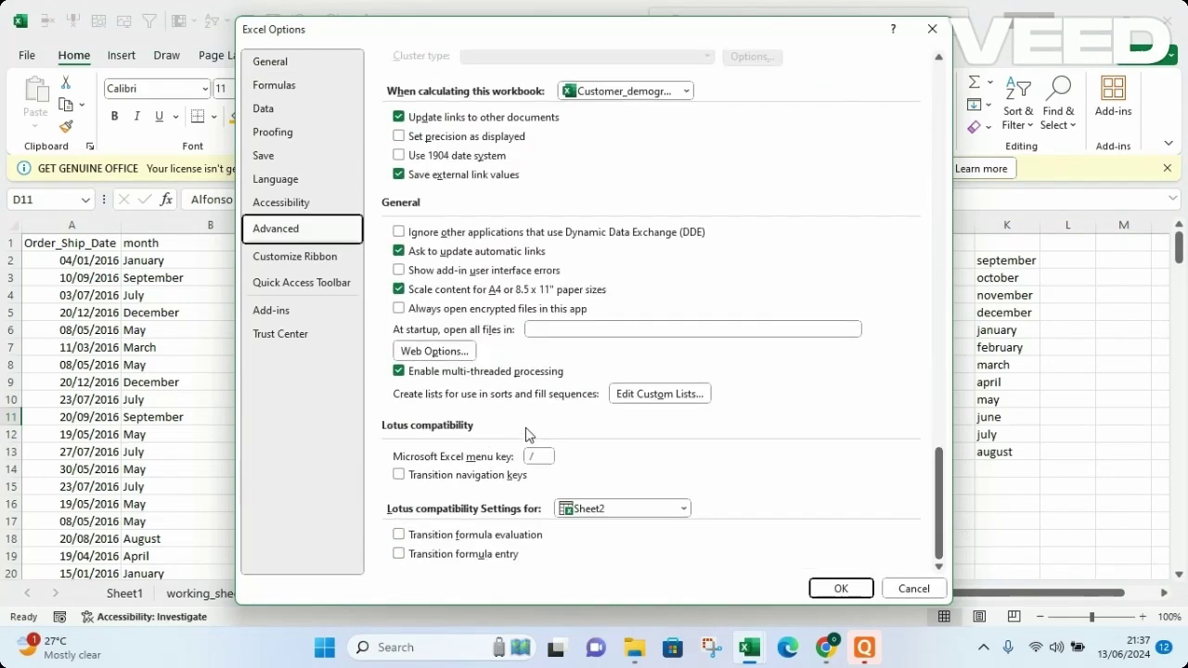
{"action": "left_click", "coordinate": [660, 395]}
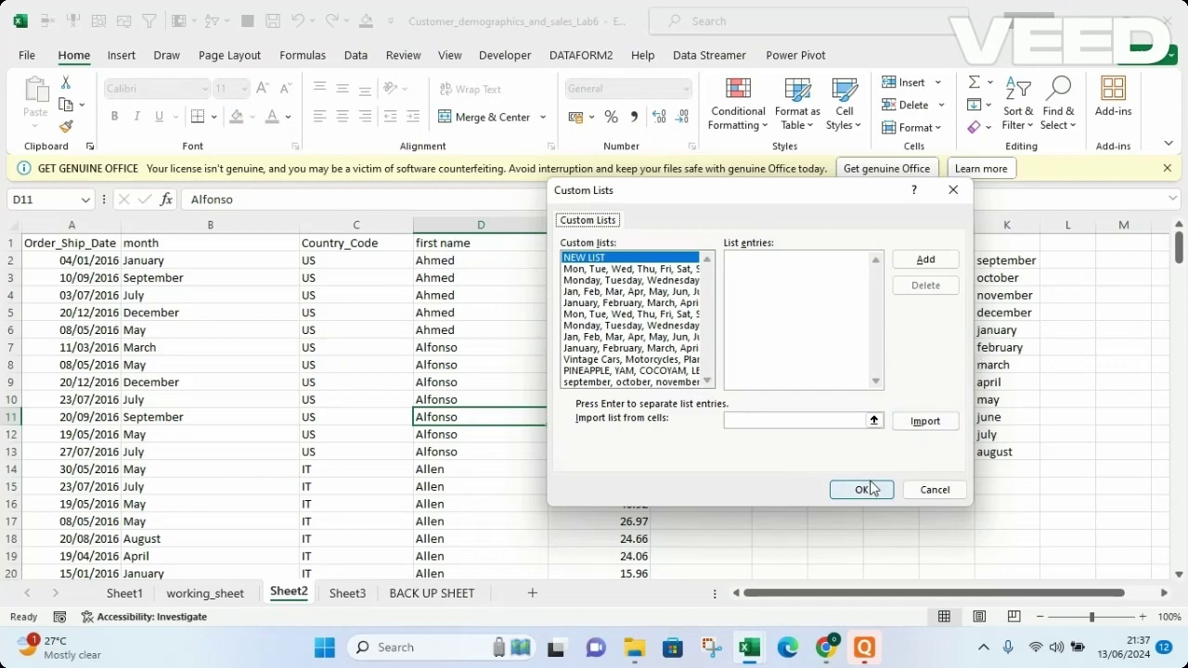
{"action": "left_click", "coordinate": [933, 495]}
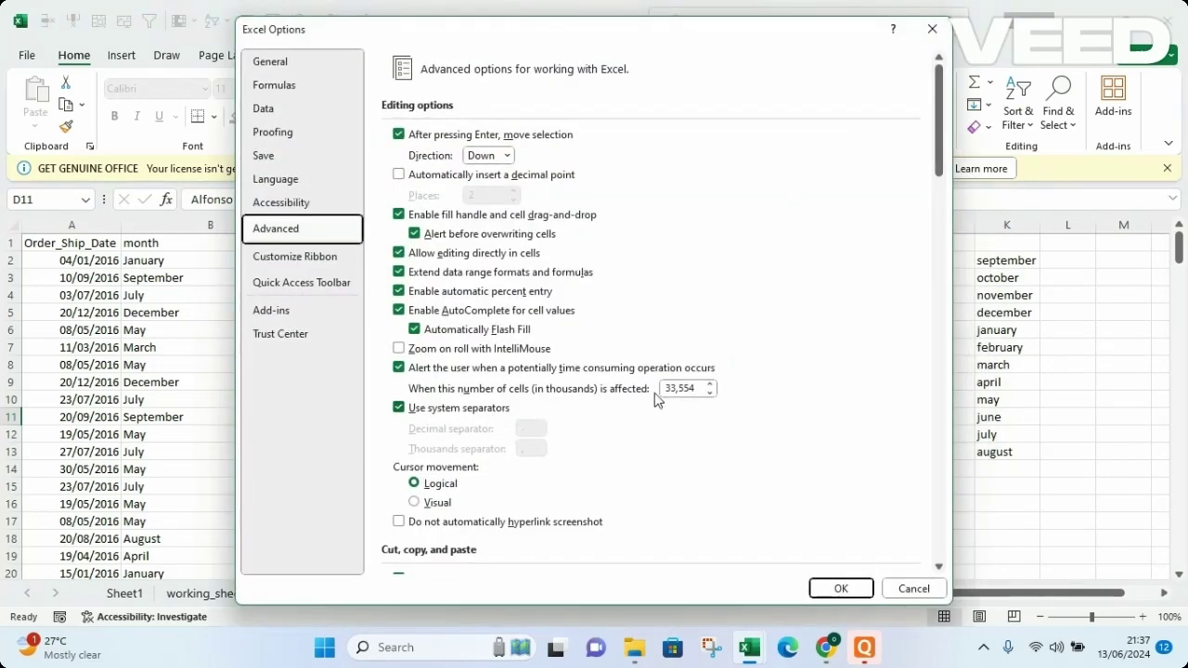
{"action": "left_click", "coordinate": [931, 29]}
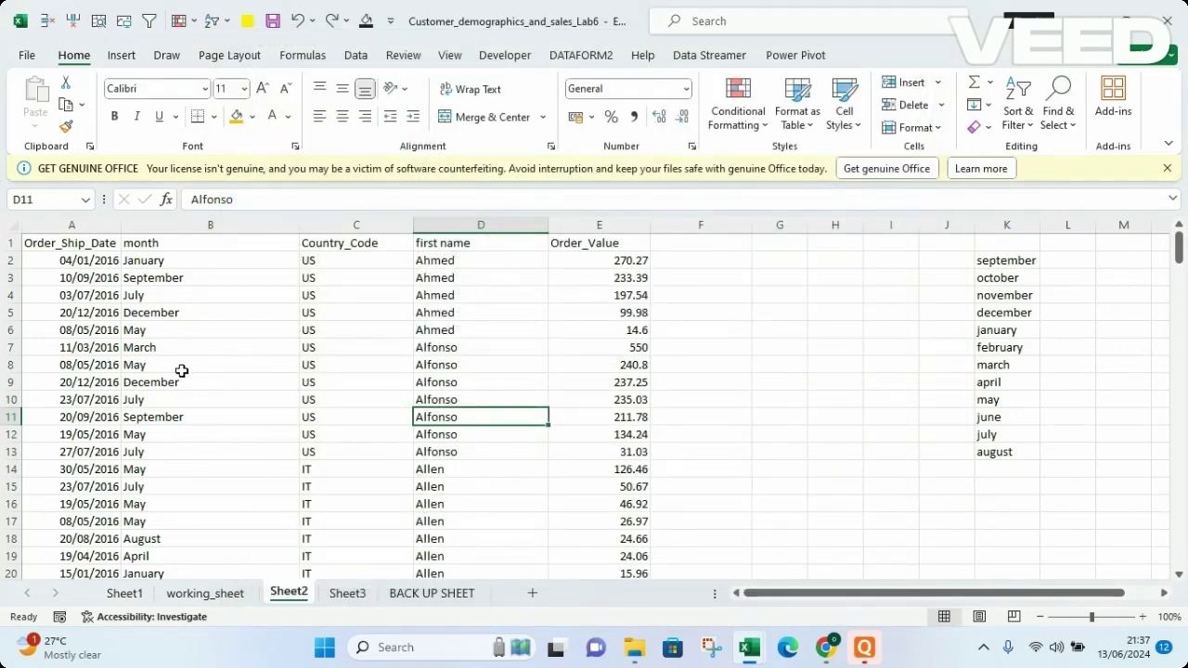
- Start a custom sort of the sales data and set its sort level to the month column, based on Cell Values
{"action": "left_click", "coordinate": [181, 371]}
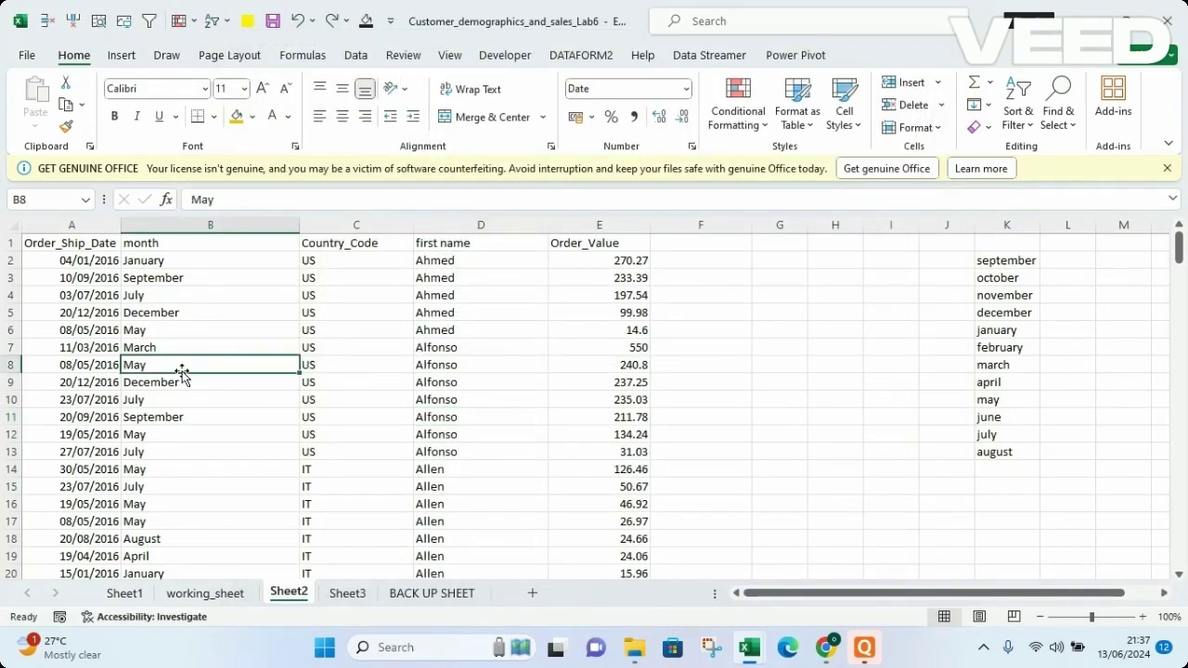
{"action": "left_click", "coordinate": [347, 59]}
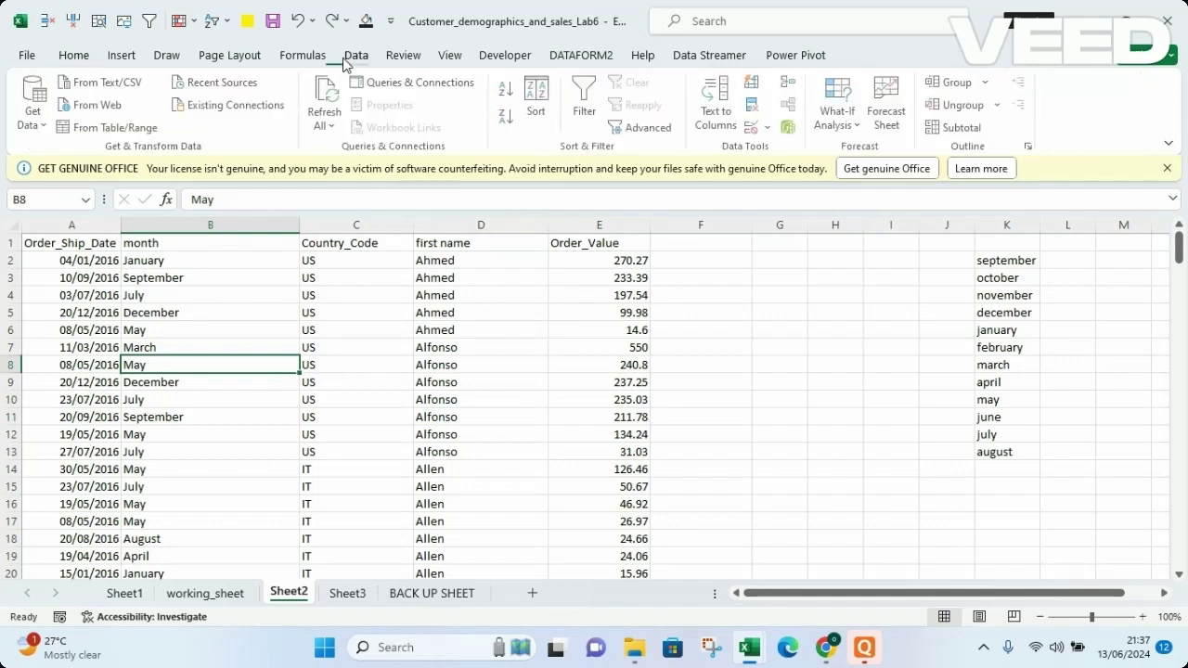
{"action": "left_click", "coordinate": [539, 95]}
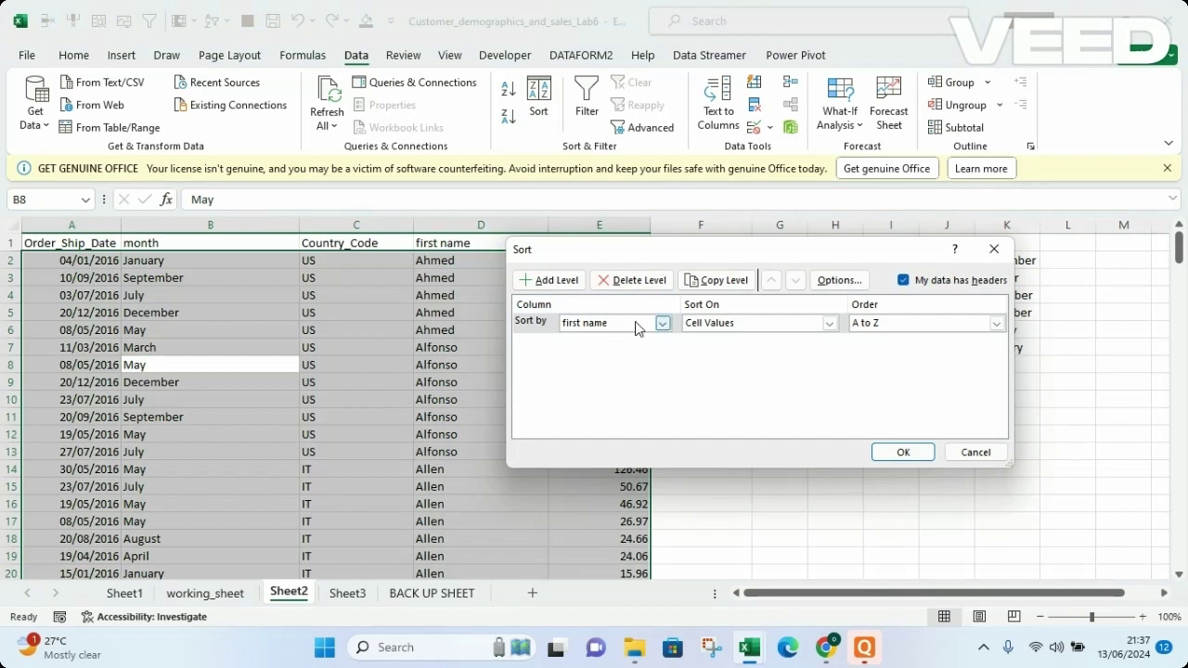
{"action": "left_click", "coordinate": [664, 324]}
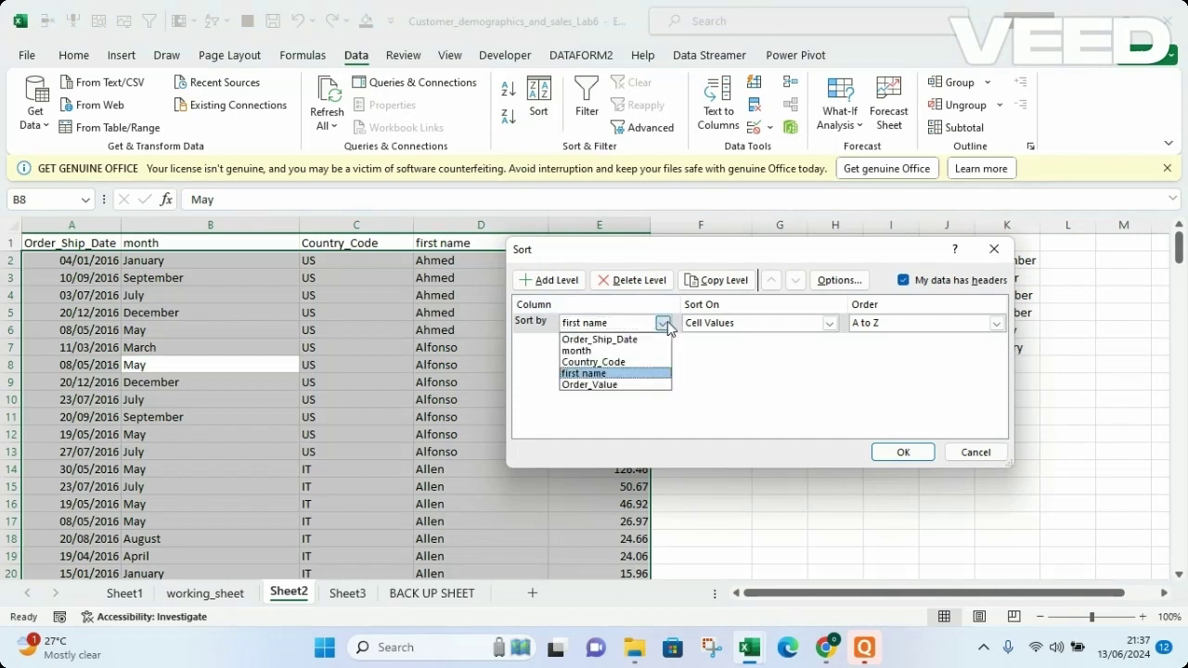
{"action": "left_click", "coordinate": [582, 351]}
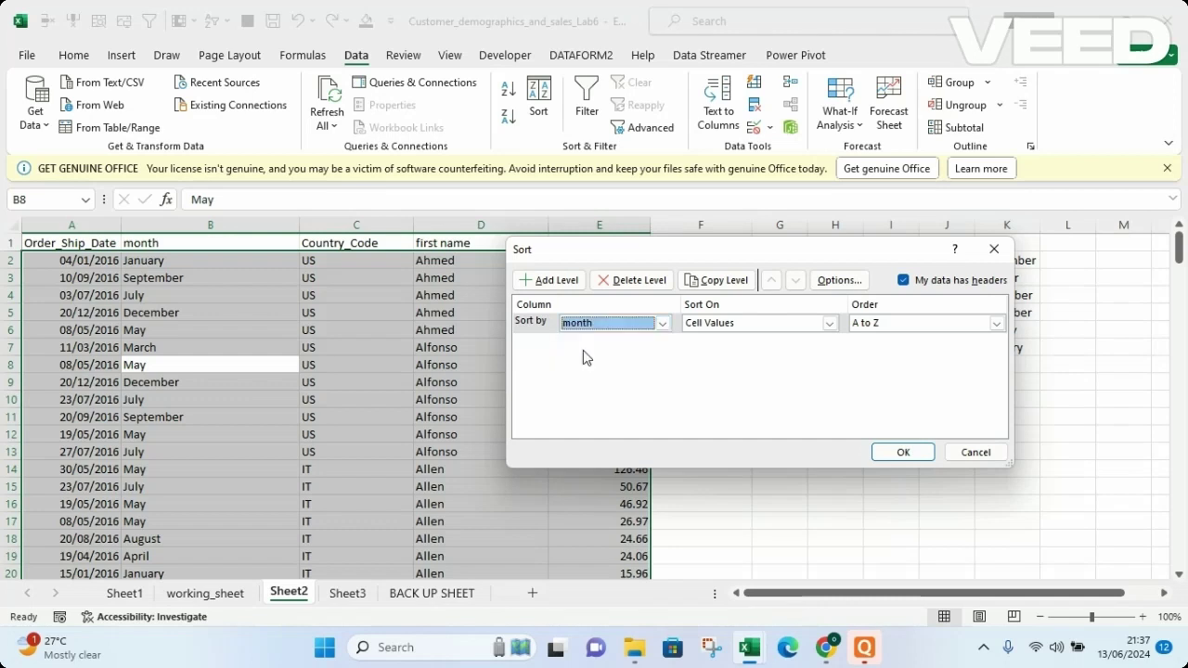
{"action": "left_click", "coordinate": [828, 325]}
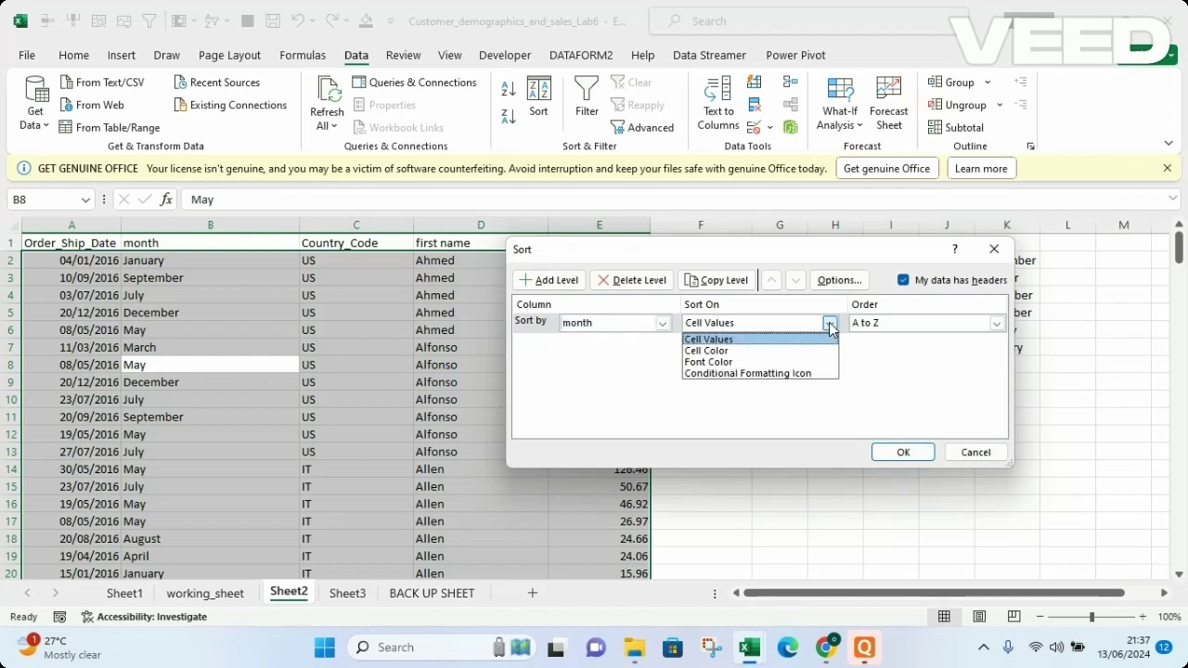
{"action": "left_click", "coordinate": [727, 340]}
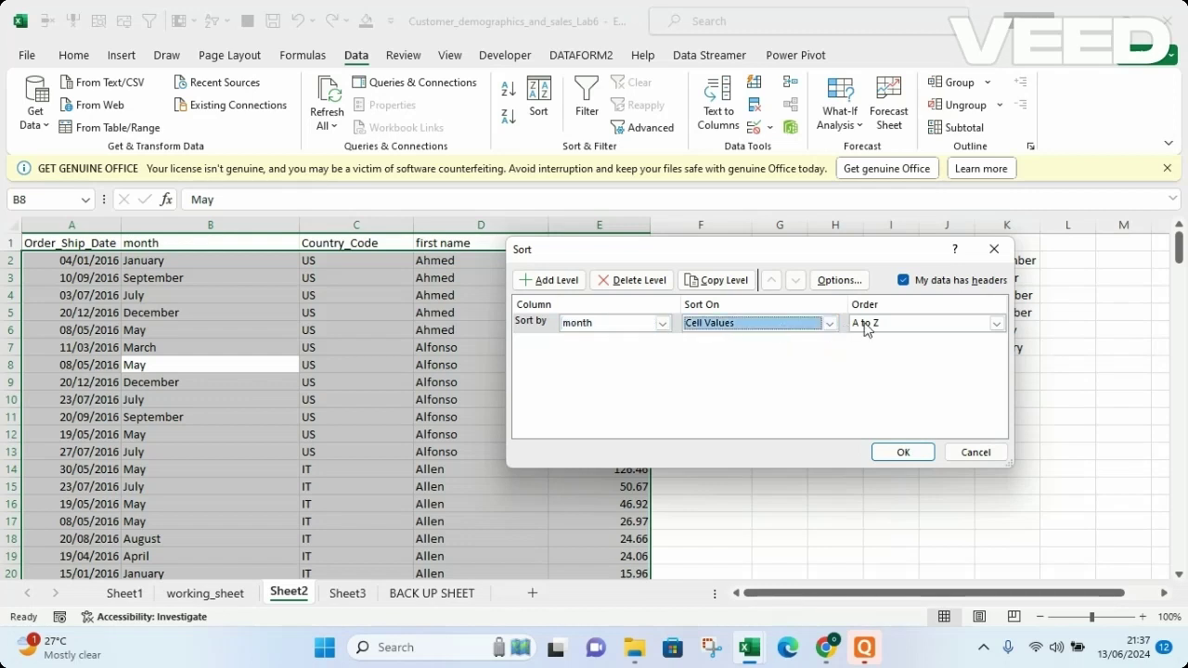
- Set the sort order to the custom list starting september, october, november, apply the sort, and review the sorted rows
{"action": "left_click", "coordinate": [997, 324]}
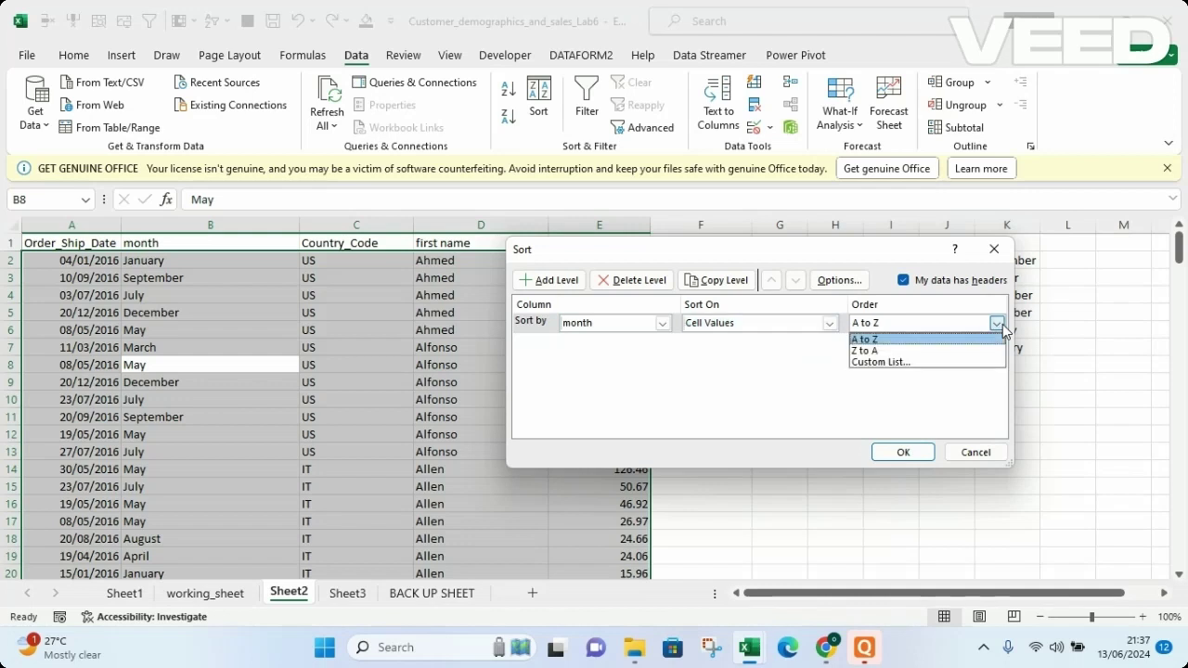
{"action": "left_click", "coordinate": [891, 363]}
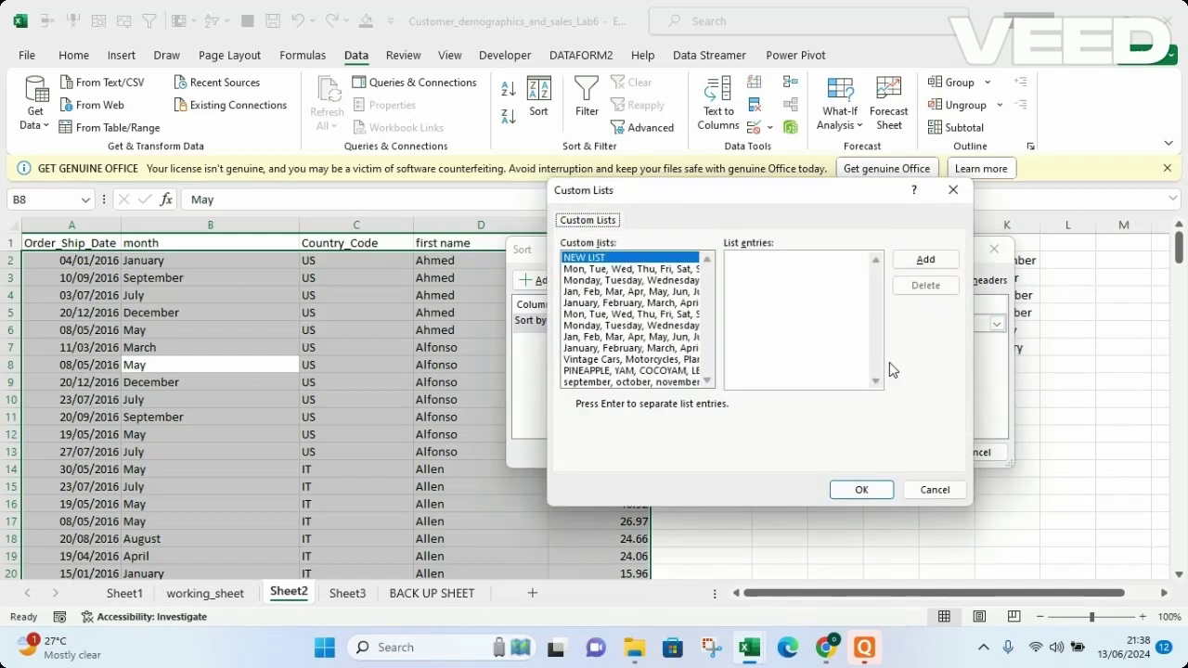
{"action": "left_click", "coordinate": [659, 384]}
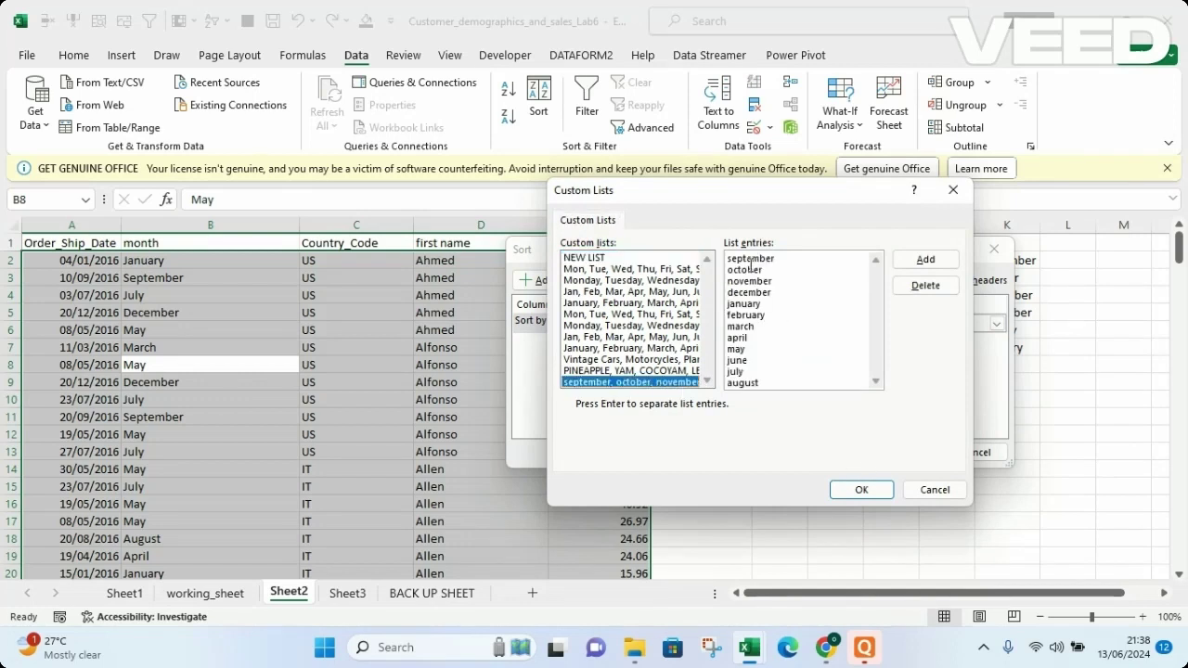
{"action": "left_click", "coordinate": [857, 492]}
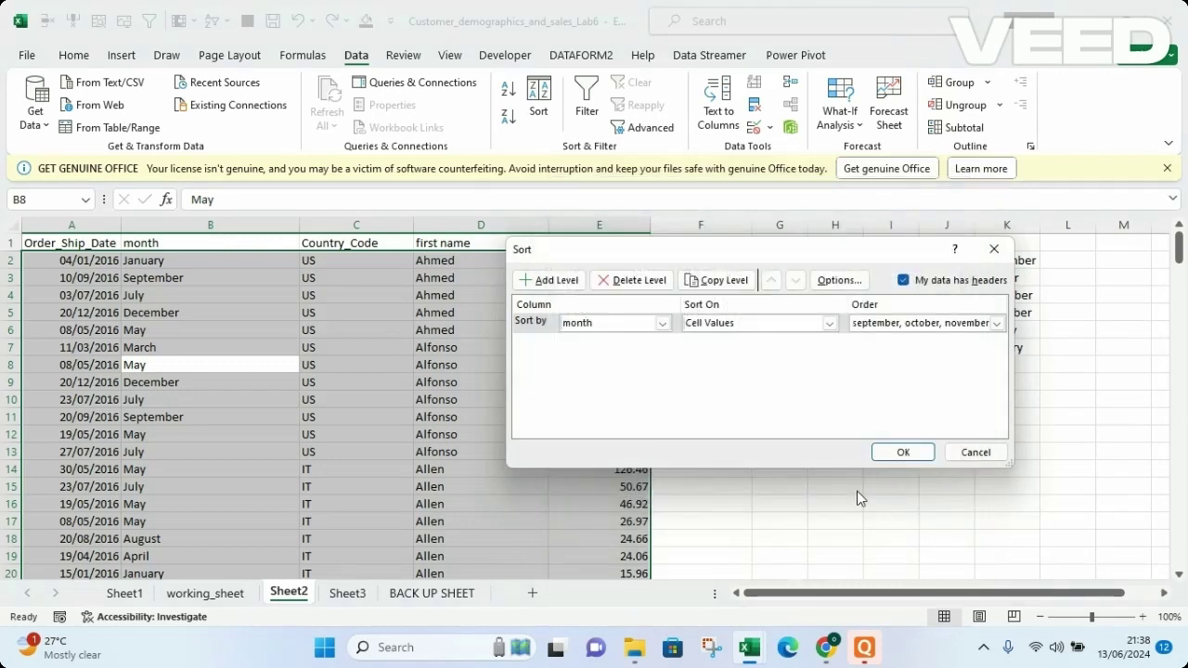
{"action": "left_click", "coordinate": [905, 451]}
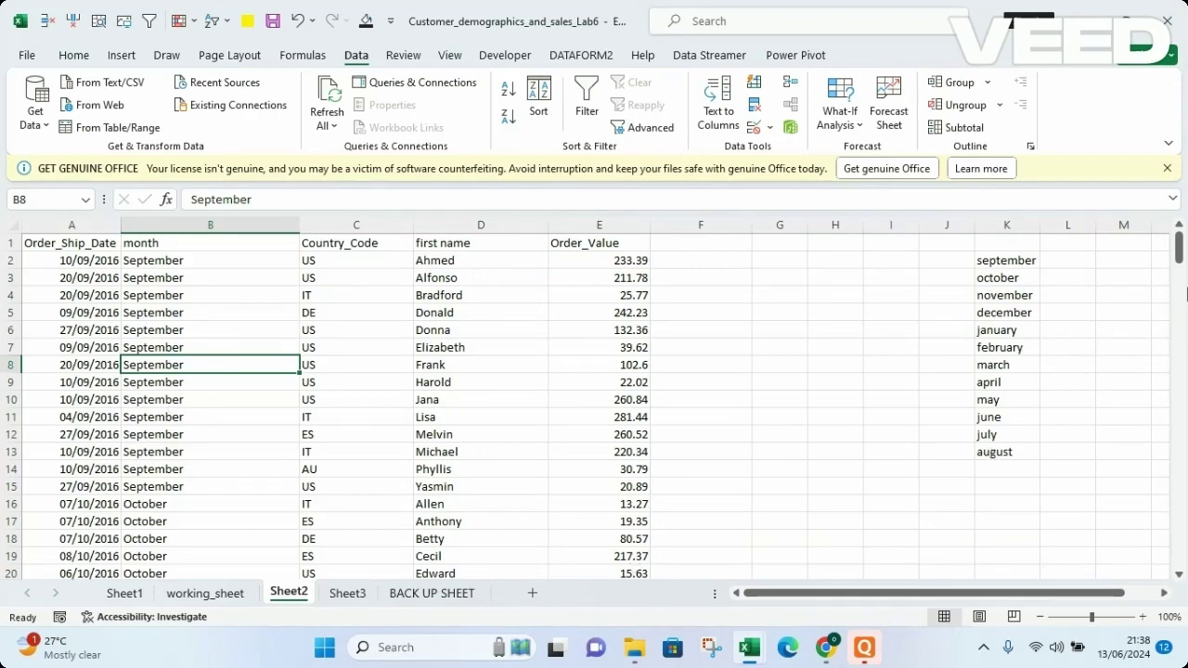
{"action": "left_click_drag", "start_coordinate": [1180, 255], "coordinate": [1179, 551]}
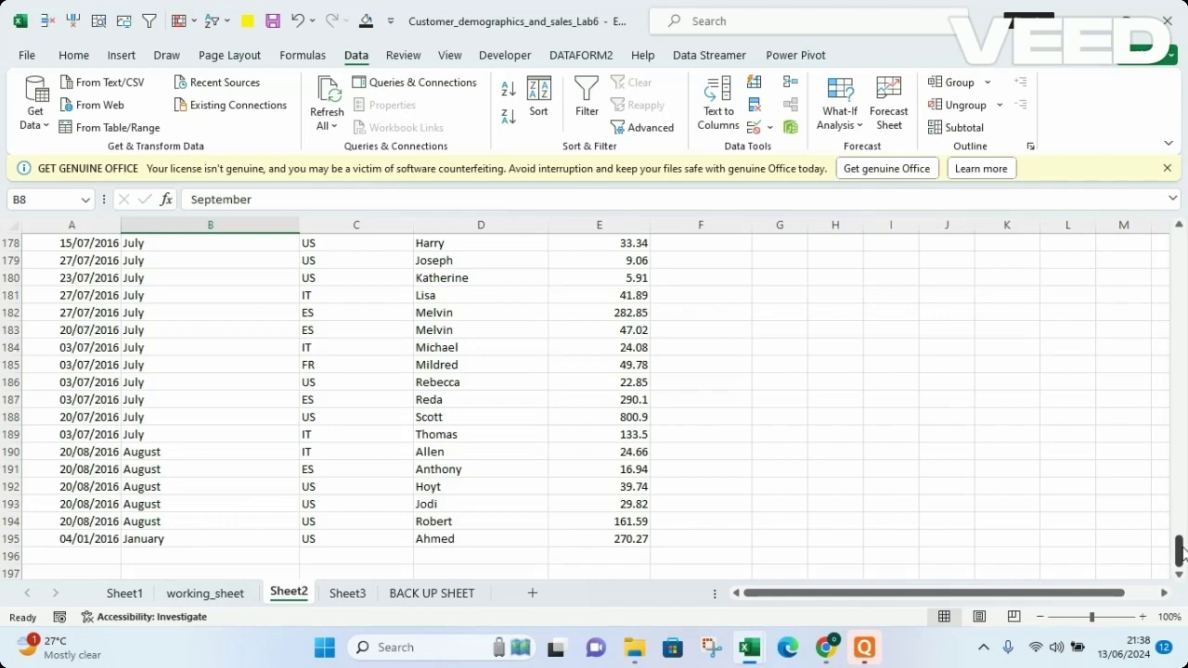
{"action": "left_click_drag", "start_coordinate": [1182, 552], "coordinate": [1182, 561]}
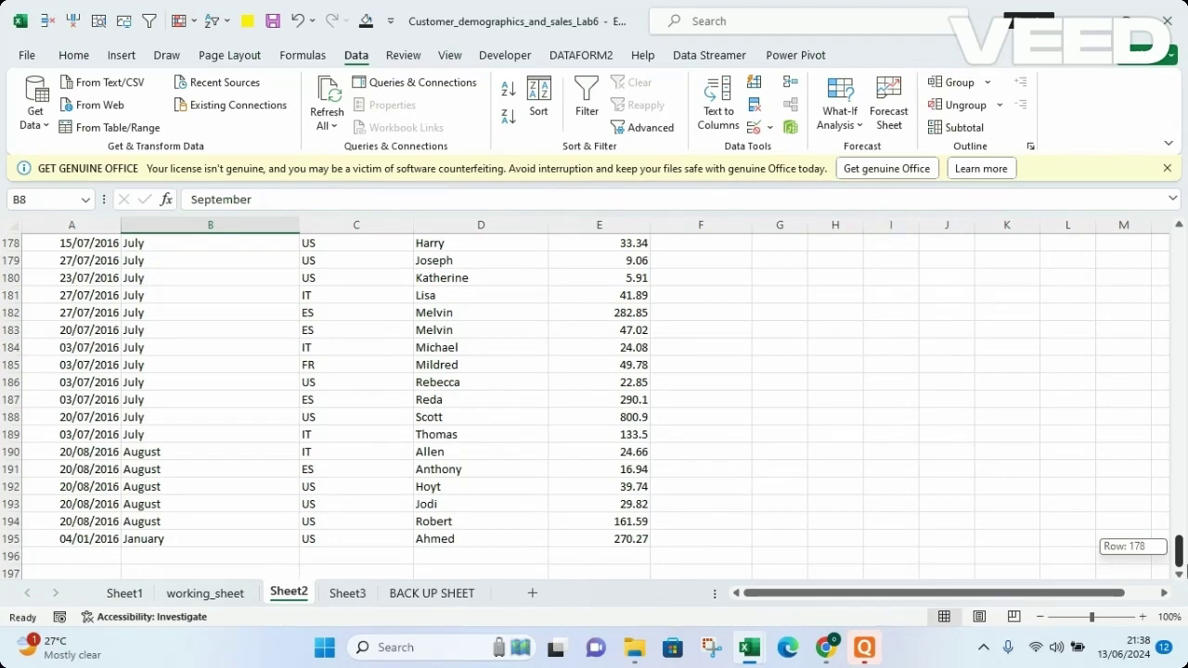
{"action": "left_click_drag", "start_coordinate": [1183, 561], "coordinate": [1107, 212]}
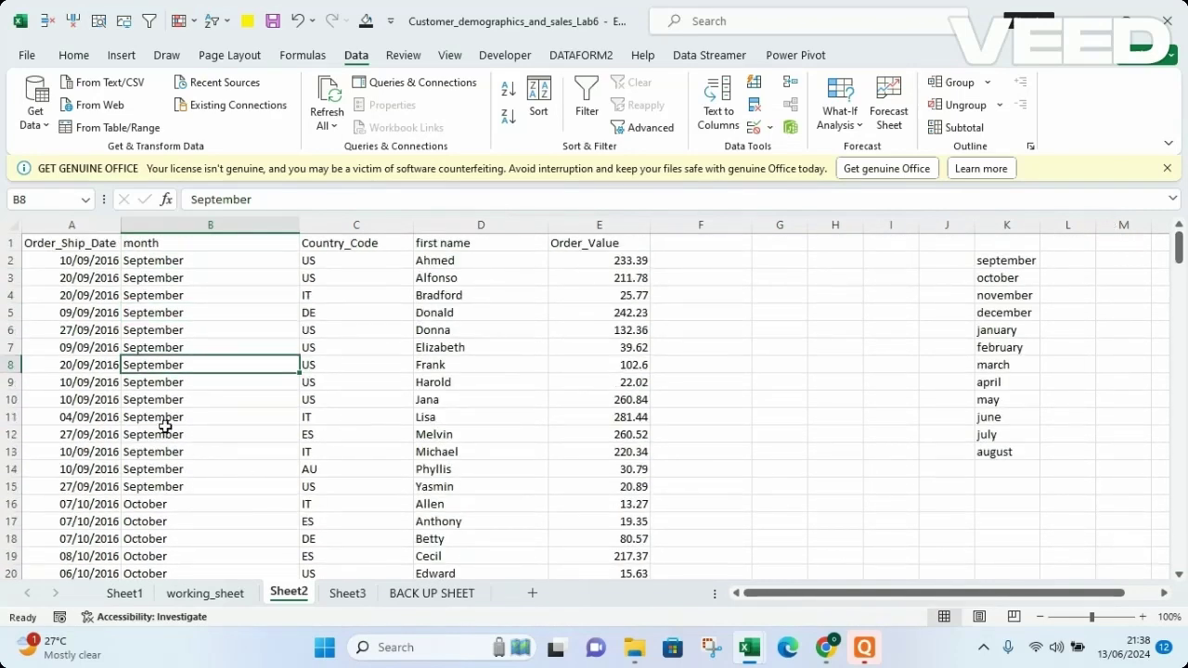